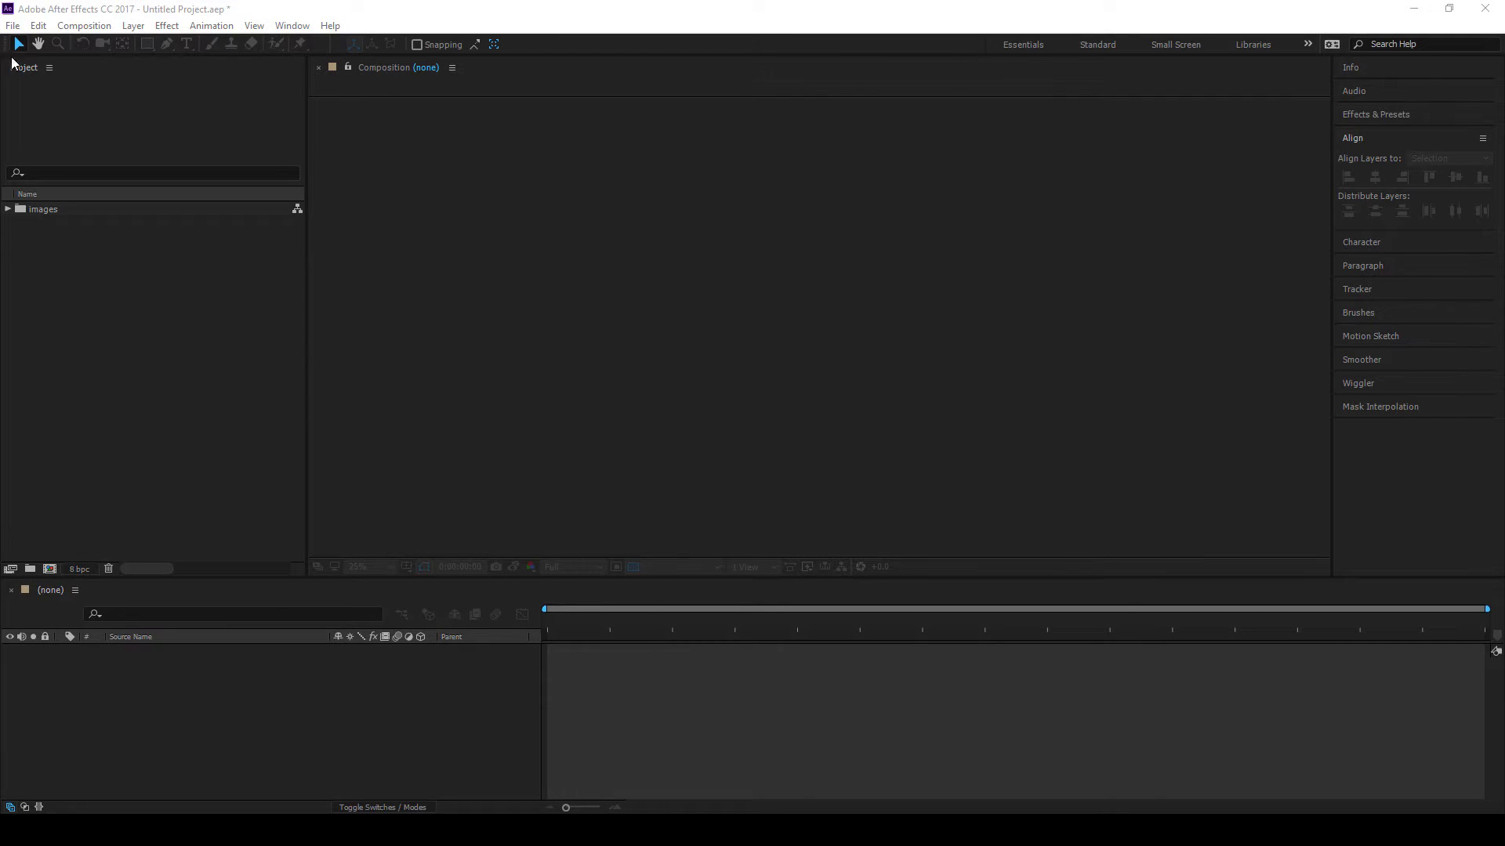
Cycle focus through the Project, Composition and Timeline panels, then expand and collapse Align and Character
click(167, 505)
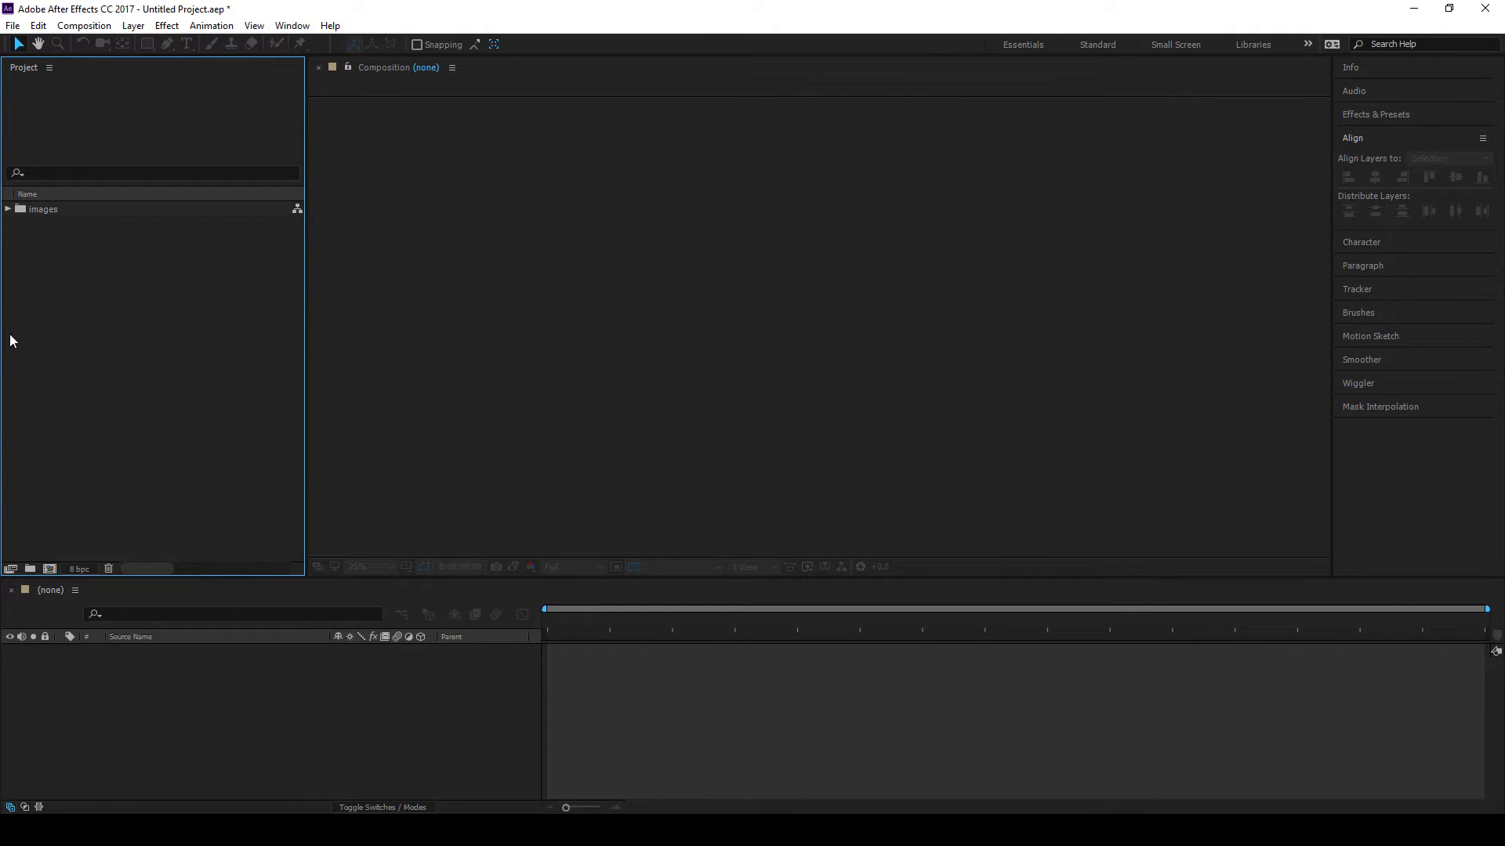
click(498, 331)
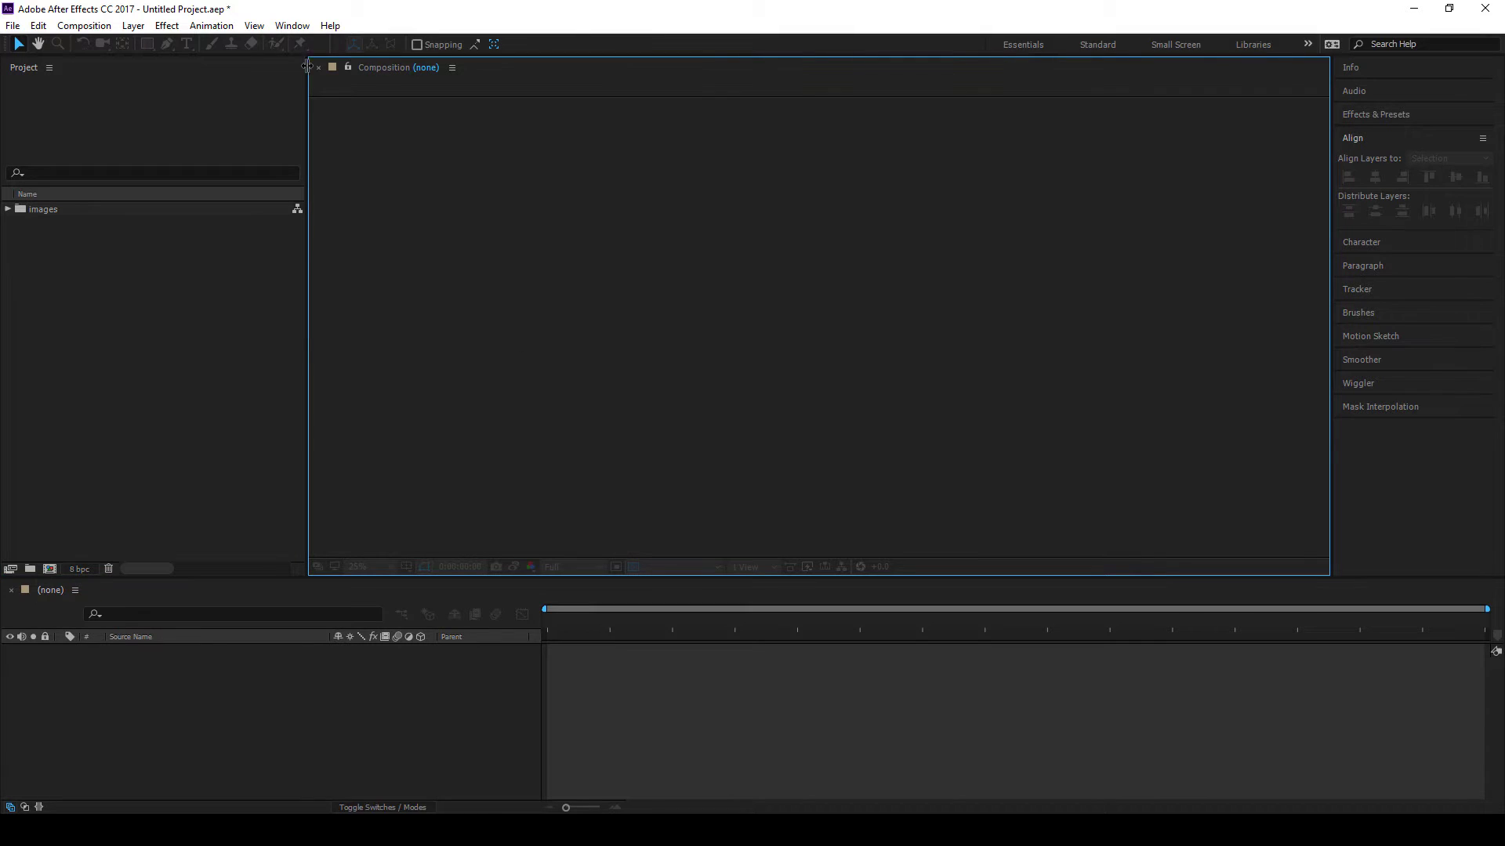
click(356, 650)
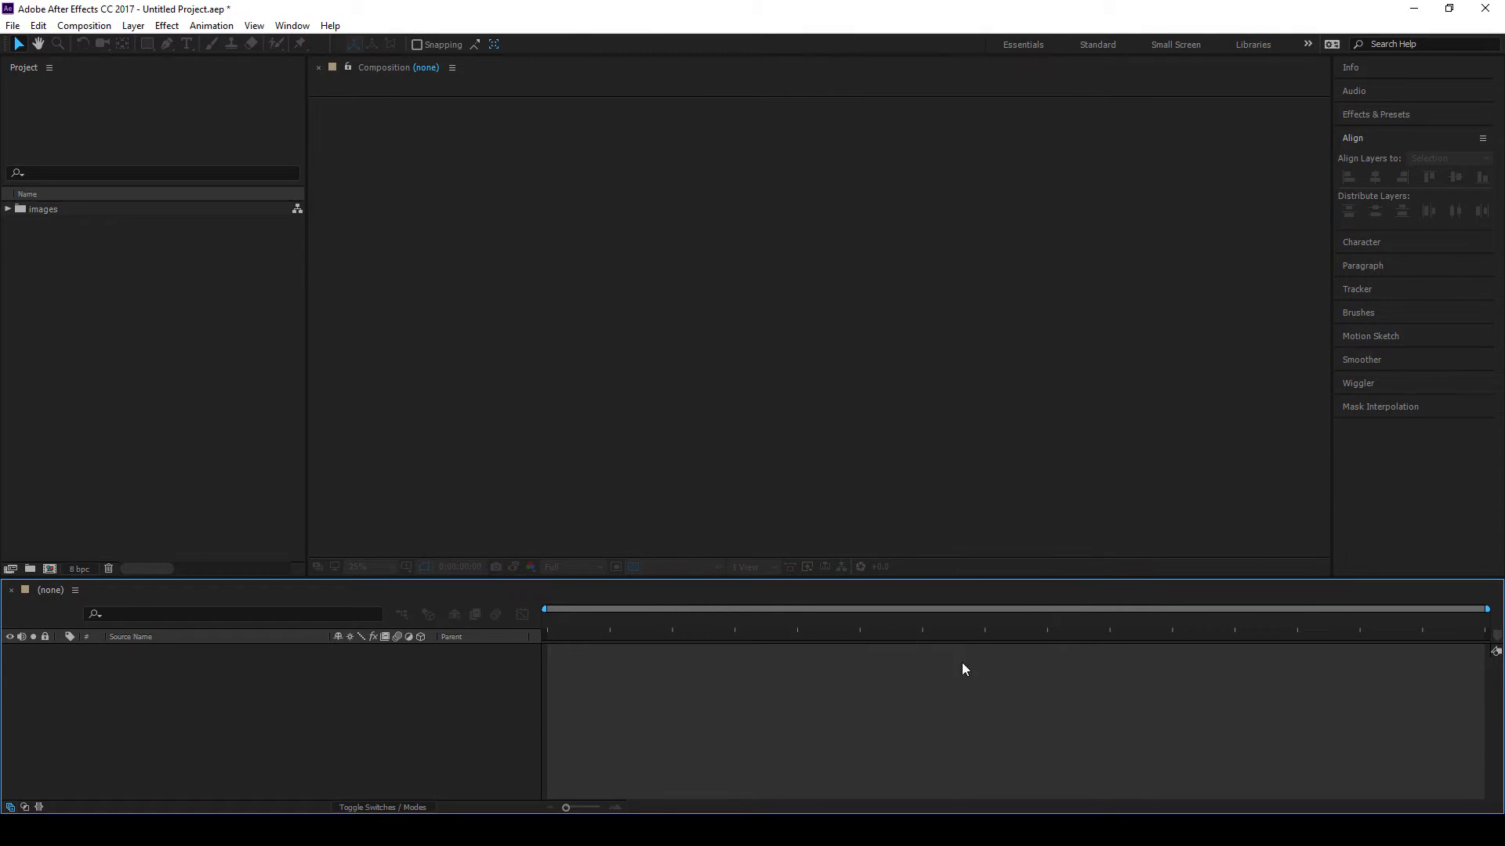
click(1369, 154)
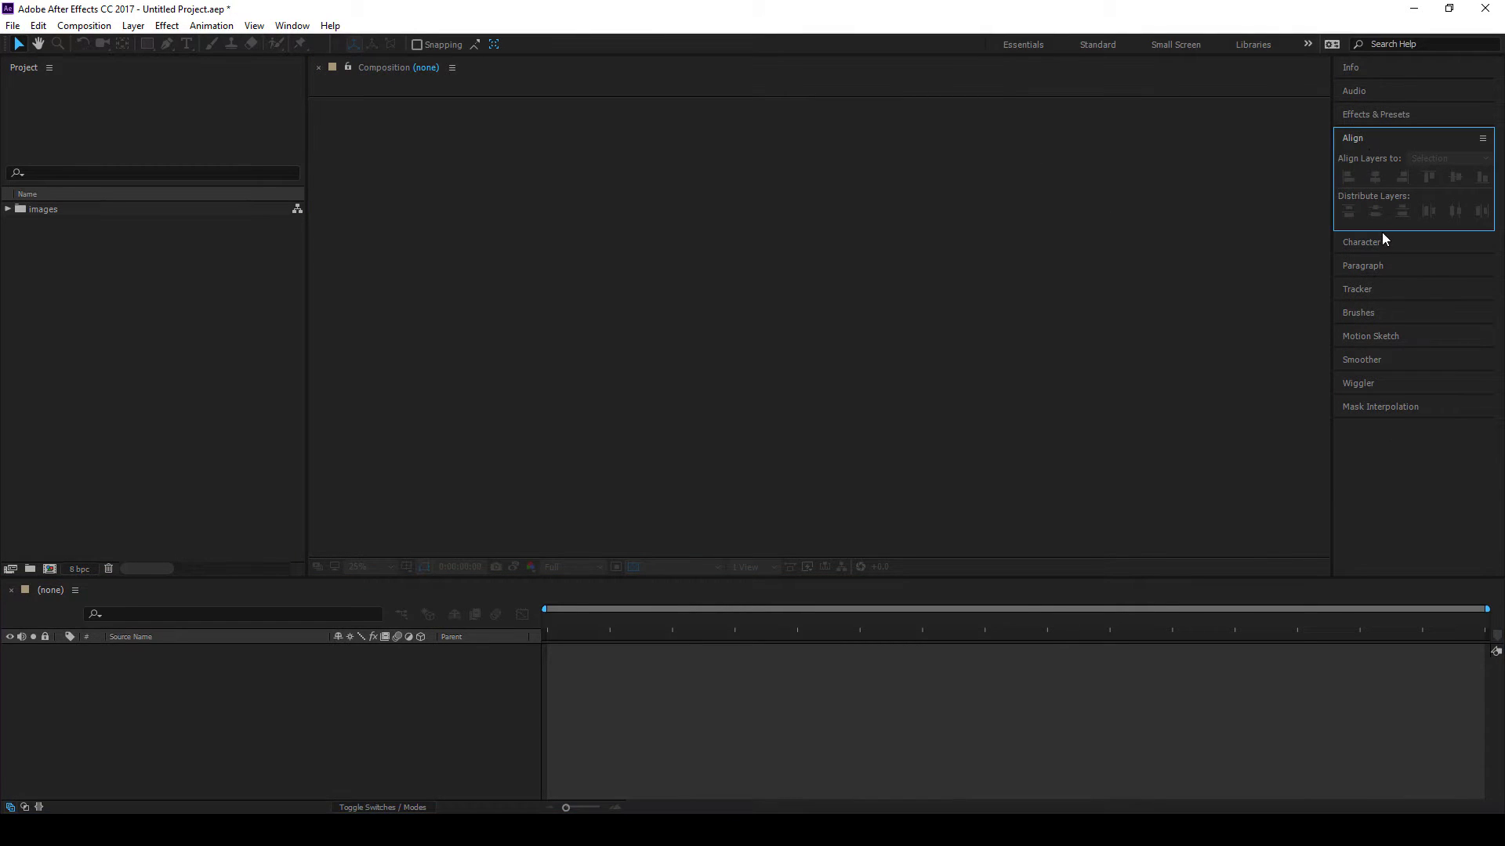
click(1380, 240)
click(1352, 161)
click(246, 340)
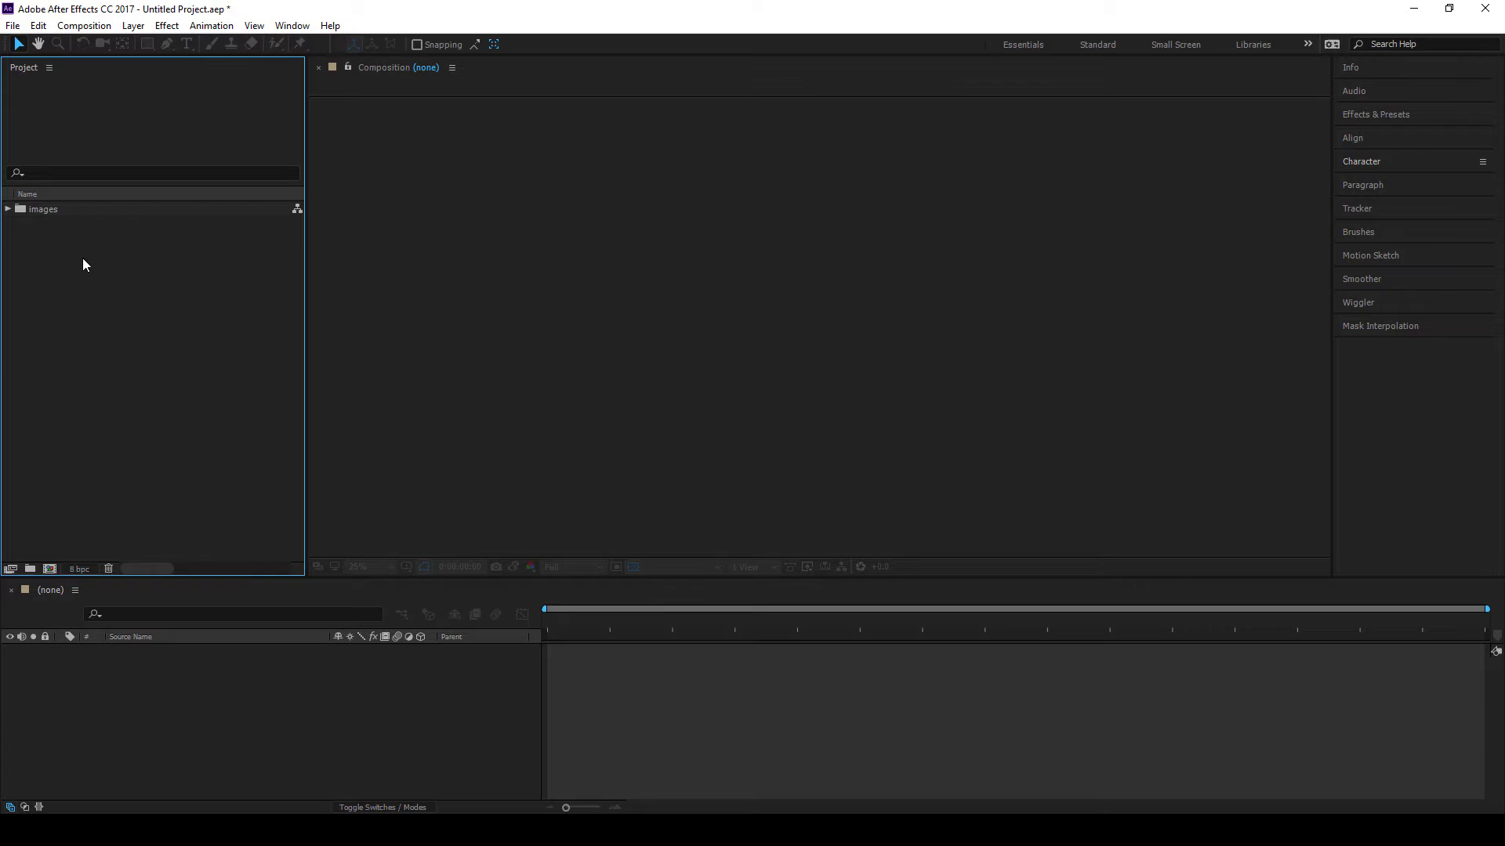
Delete the Images folder from the Project panel
click(24, 213)
click(108, 568)
Import the tie.mov clip through the Import File dialog
double_click(126, 318)
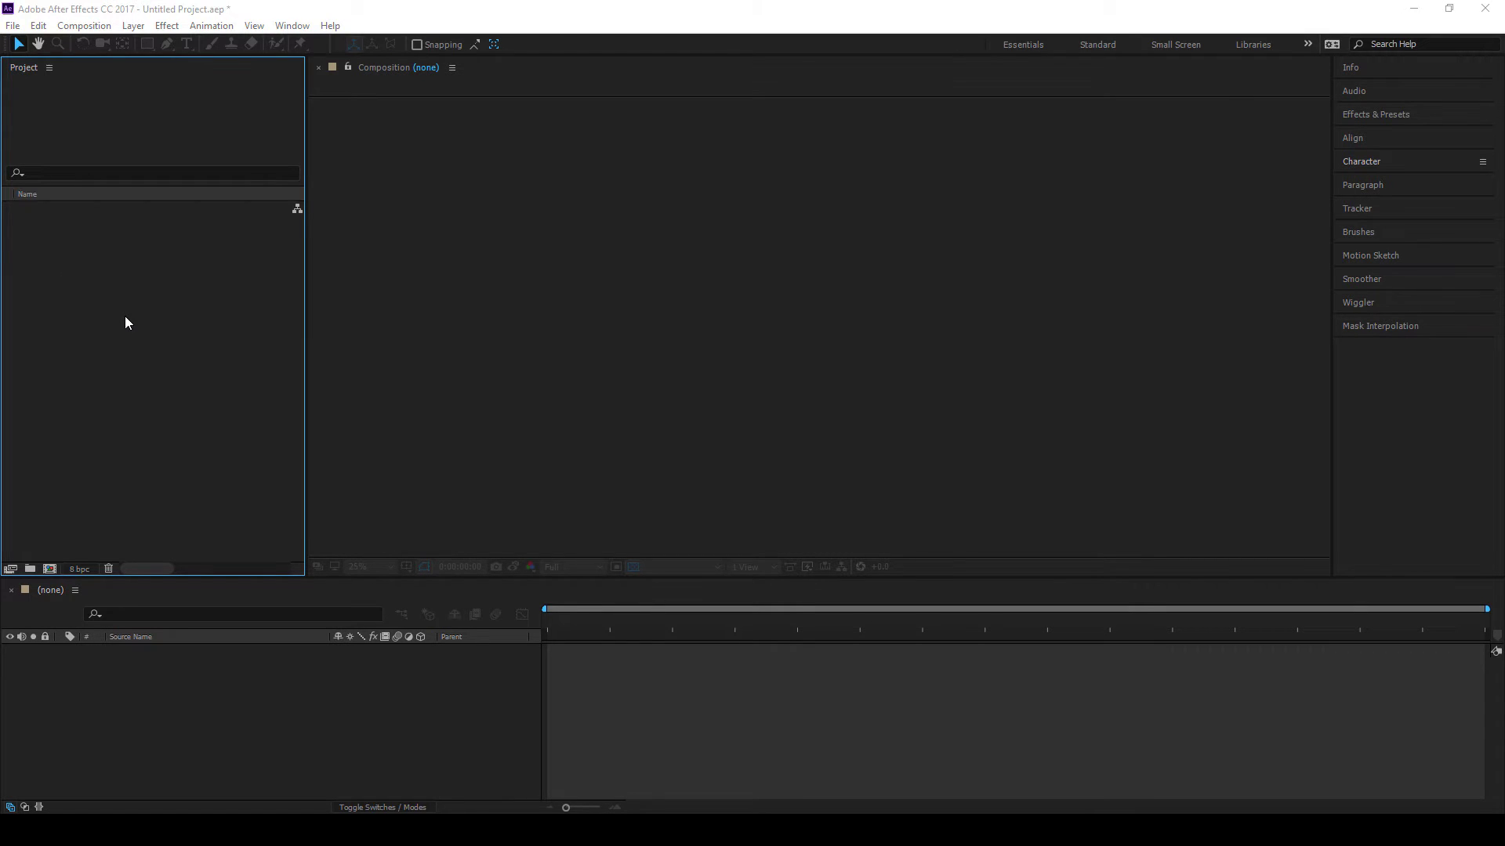
drag(647, 128, 586, 113)
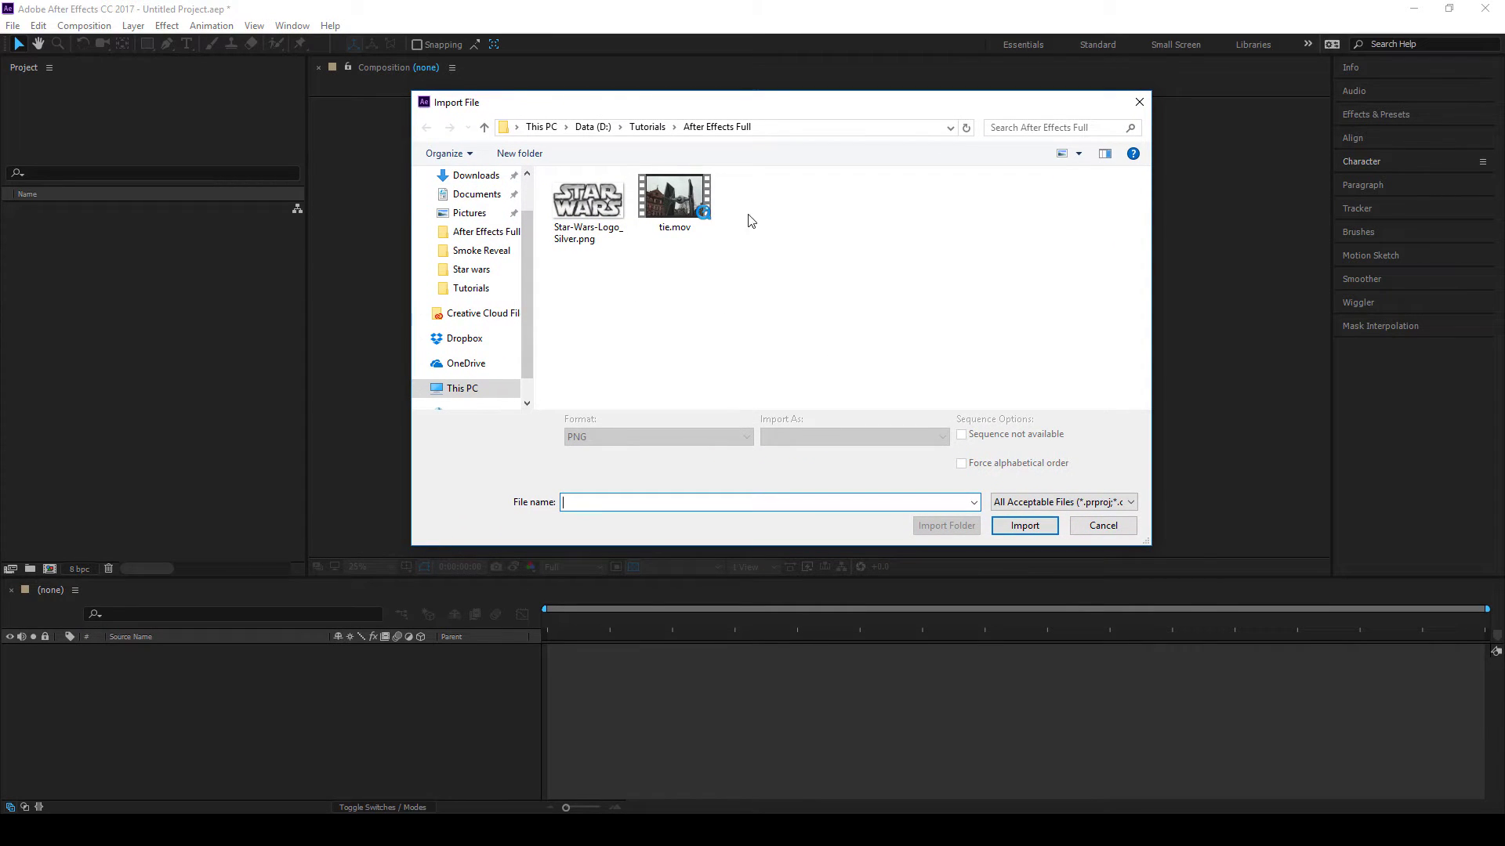
drag(721, 105, 744, 84)
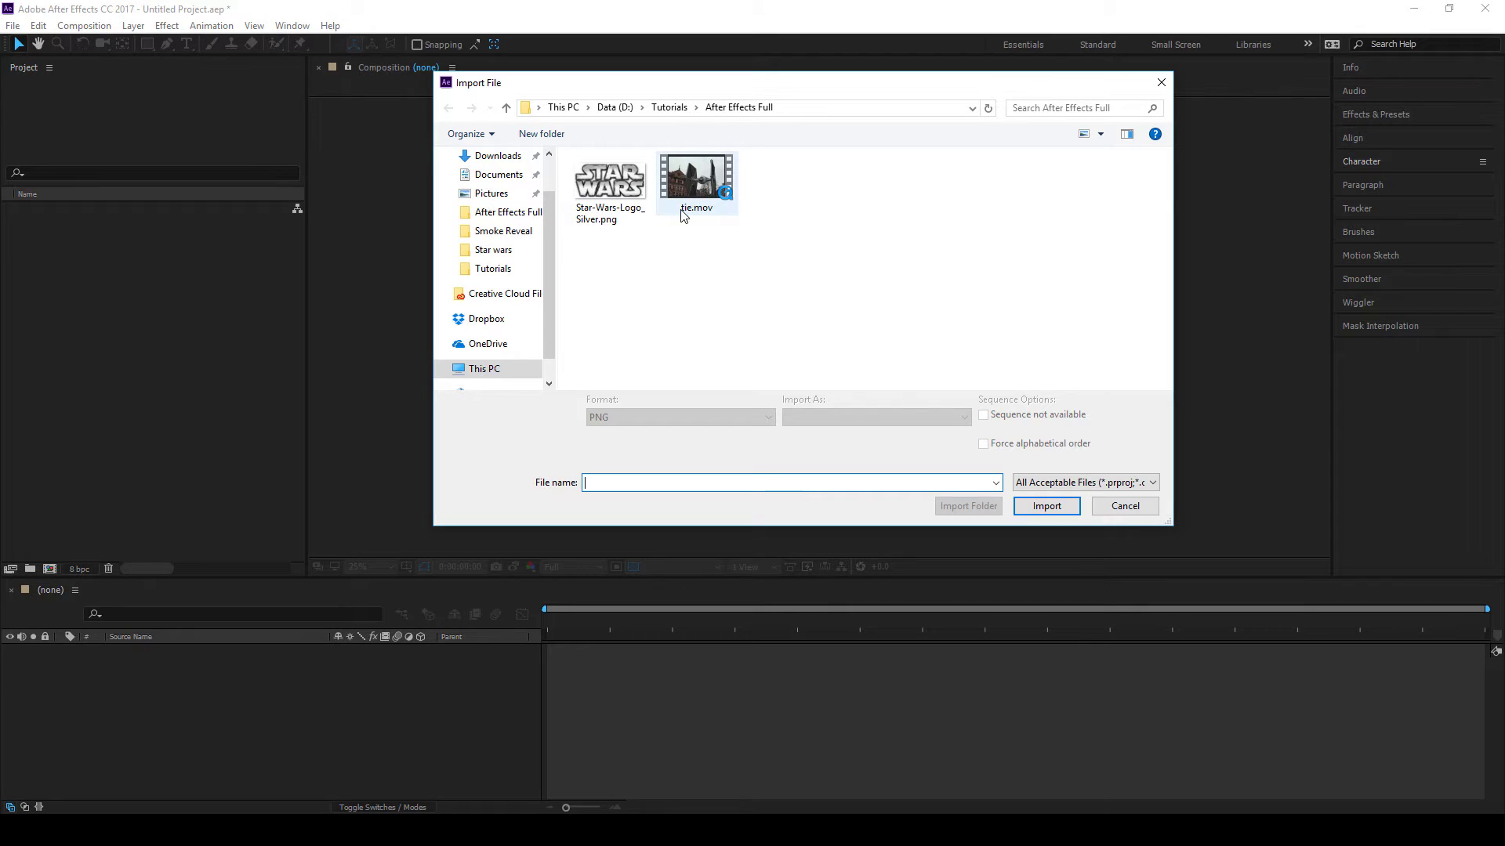
click(700, 190)
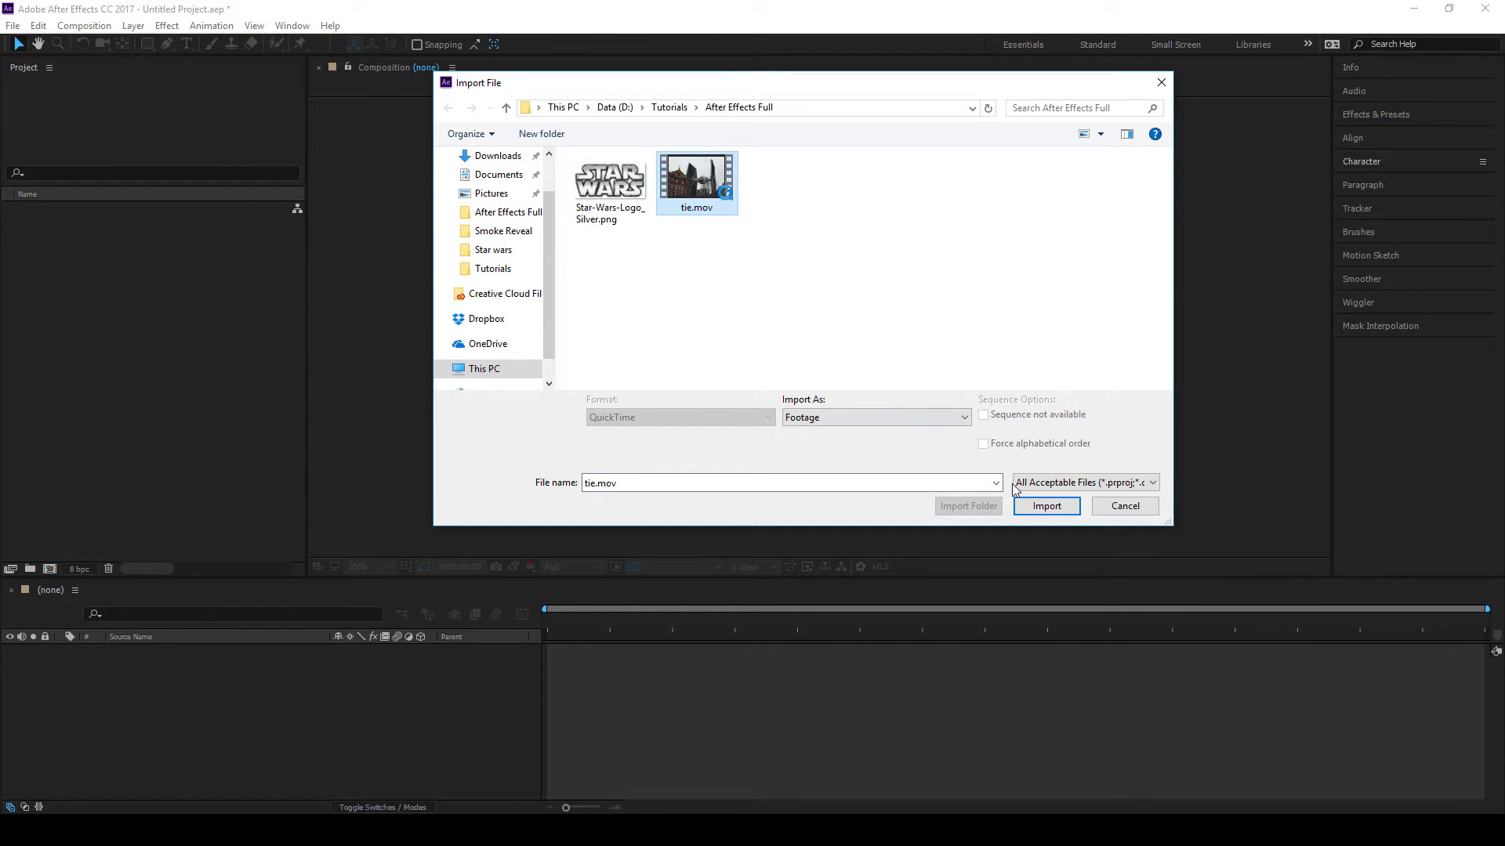
click(1062, 506)
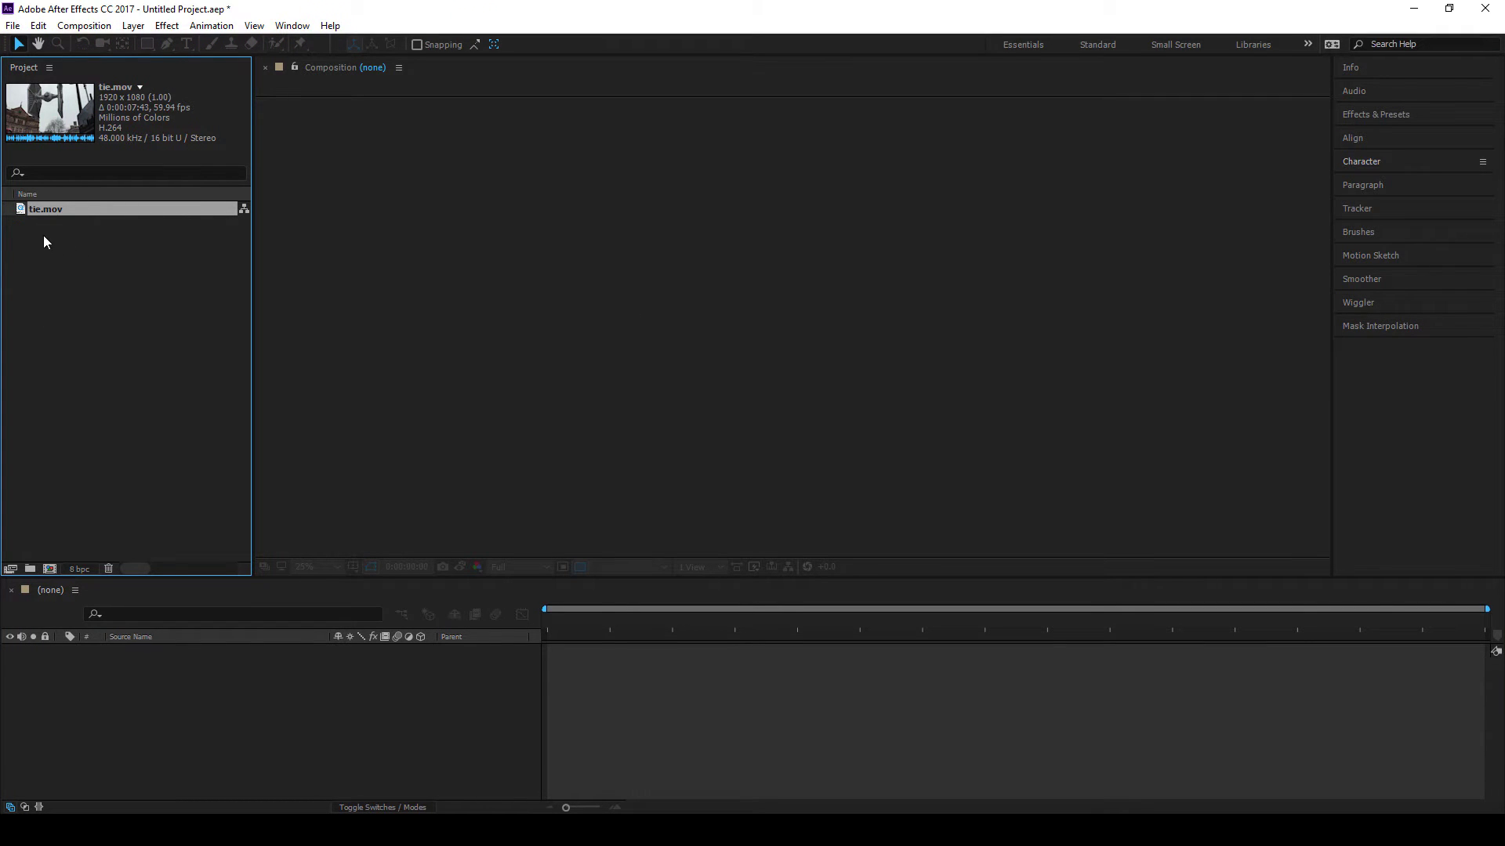
Import Star-Wars-Logo_Silver.png via File > Import > File
click(13, 26)
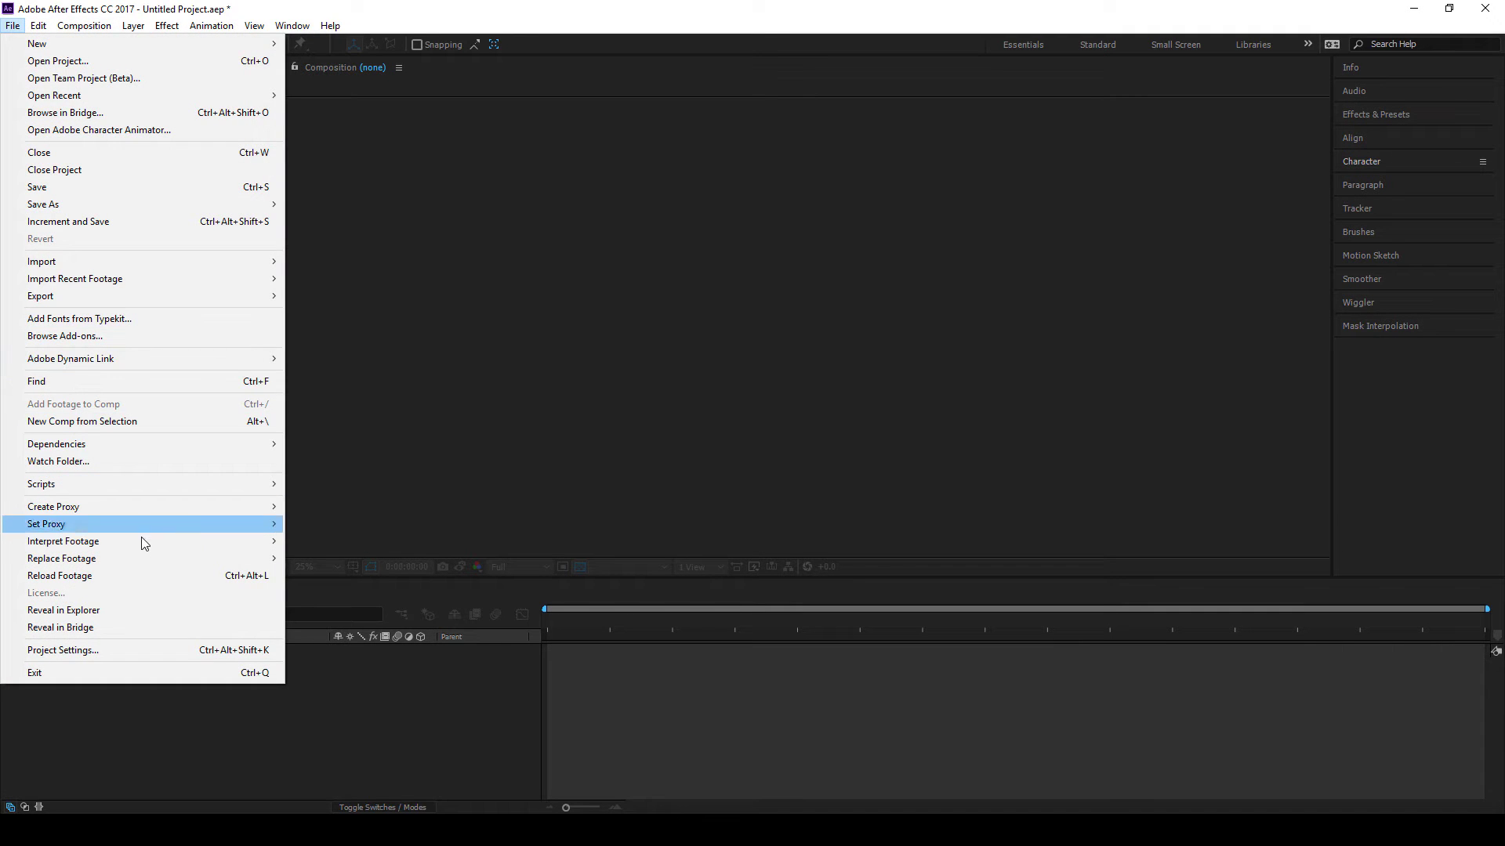
mouse_move(170, 257)
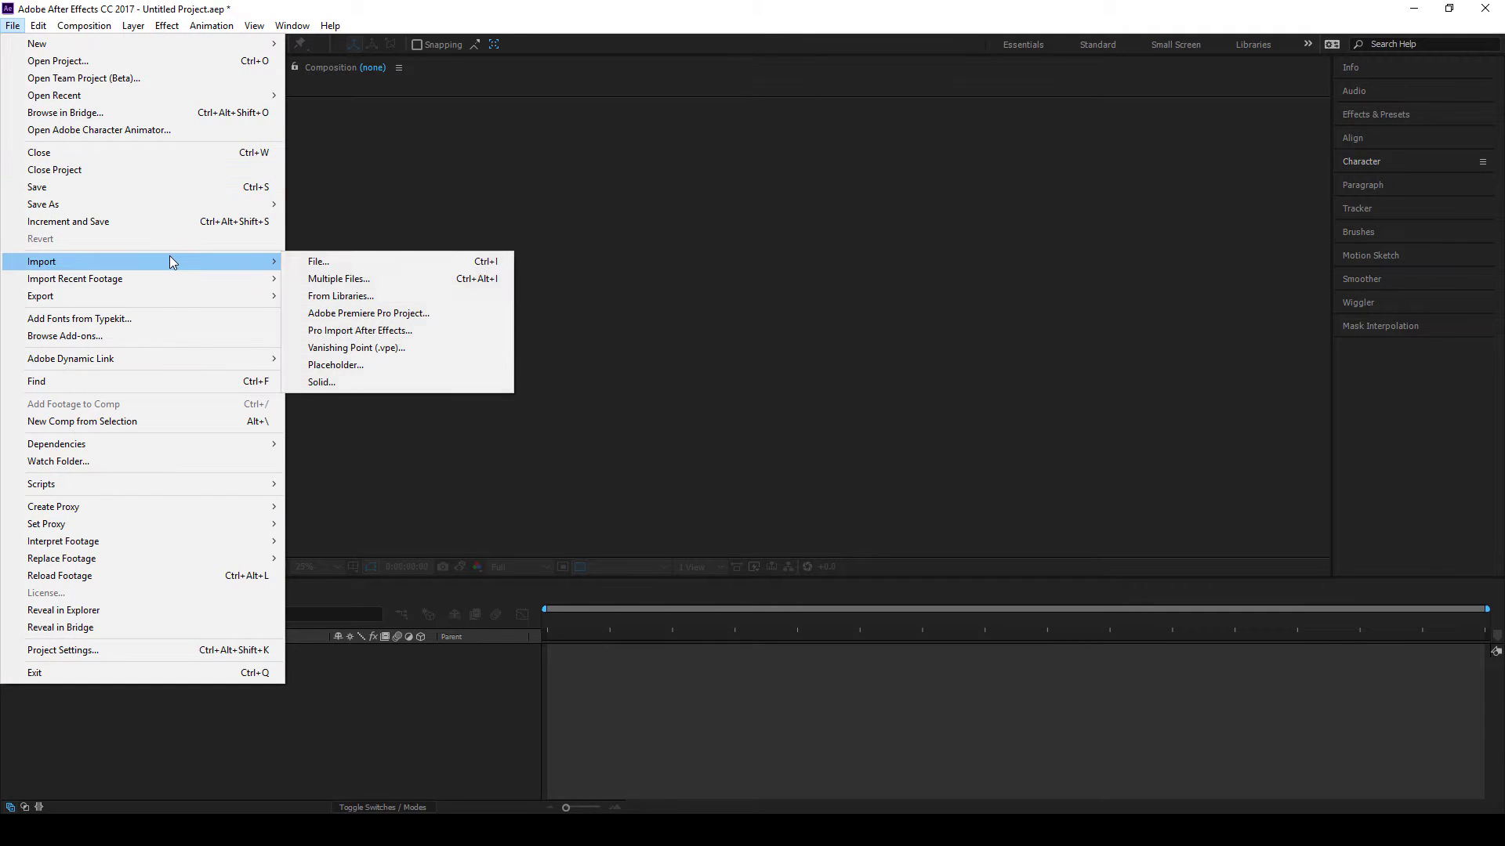
click(312, 263)
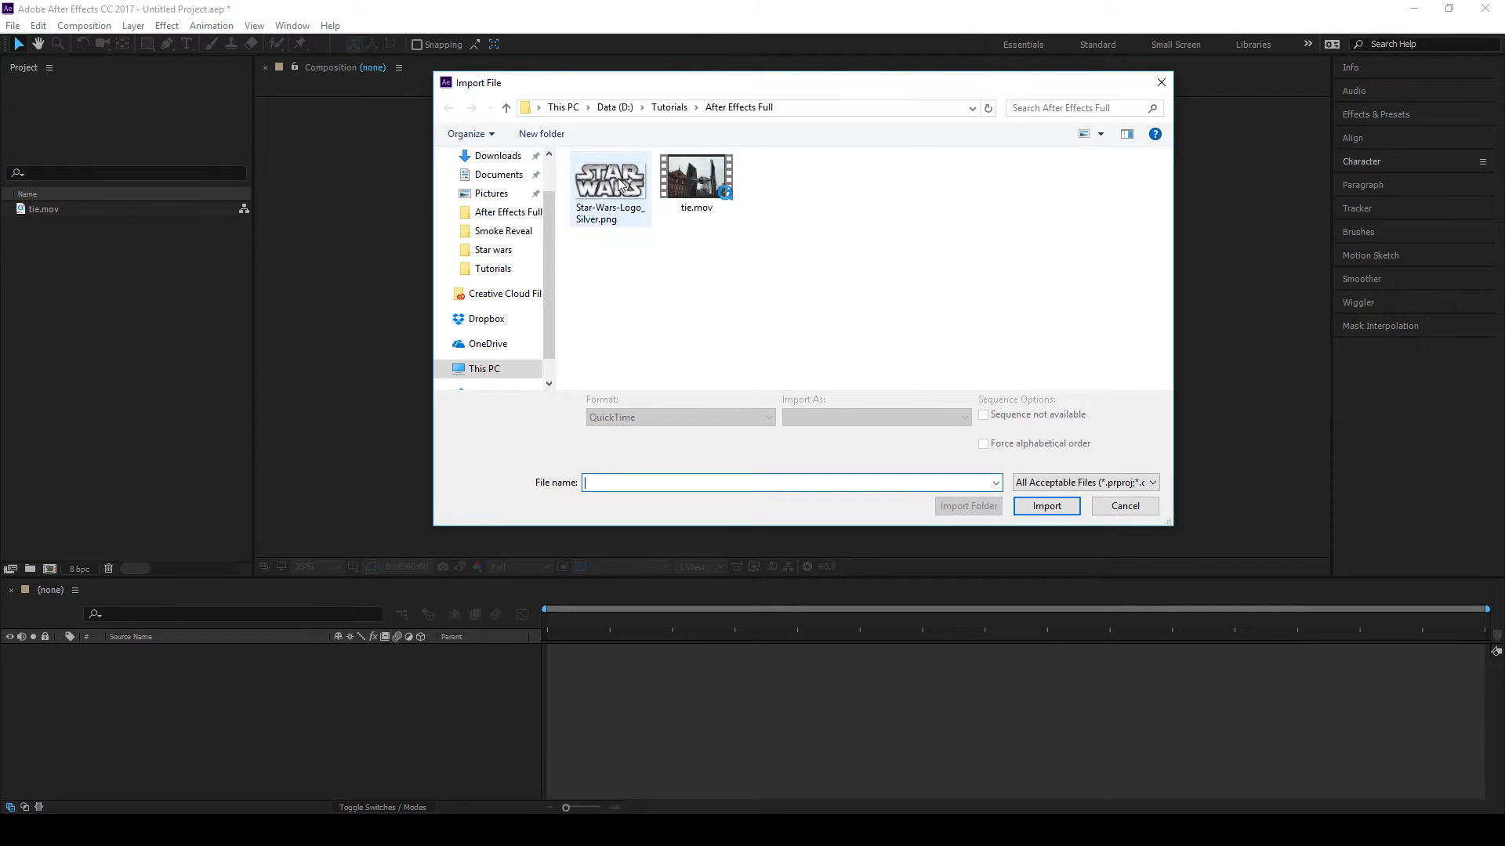
click(611, 188)
click(1046, 493)
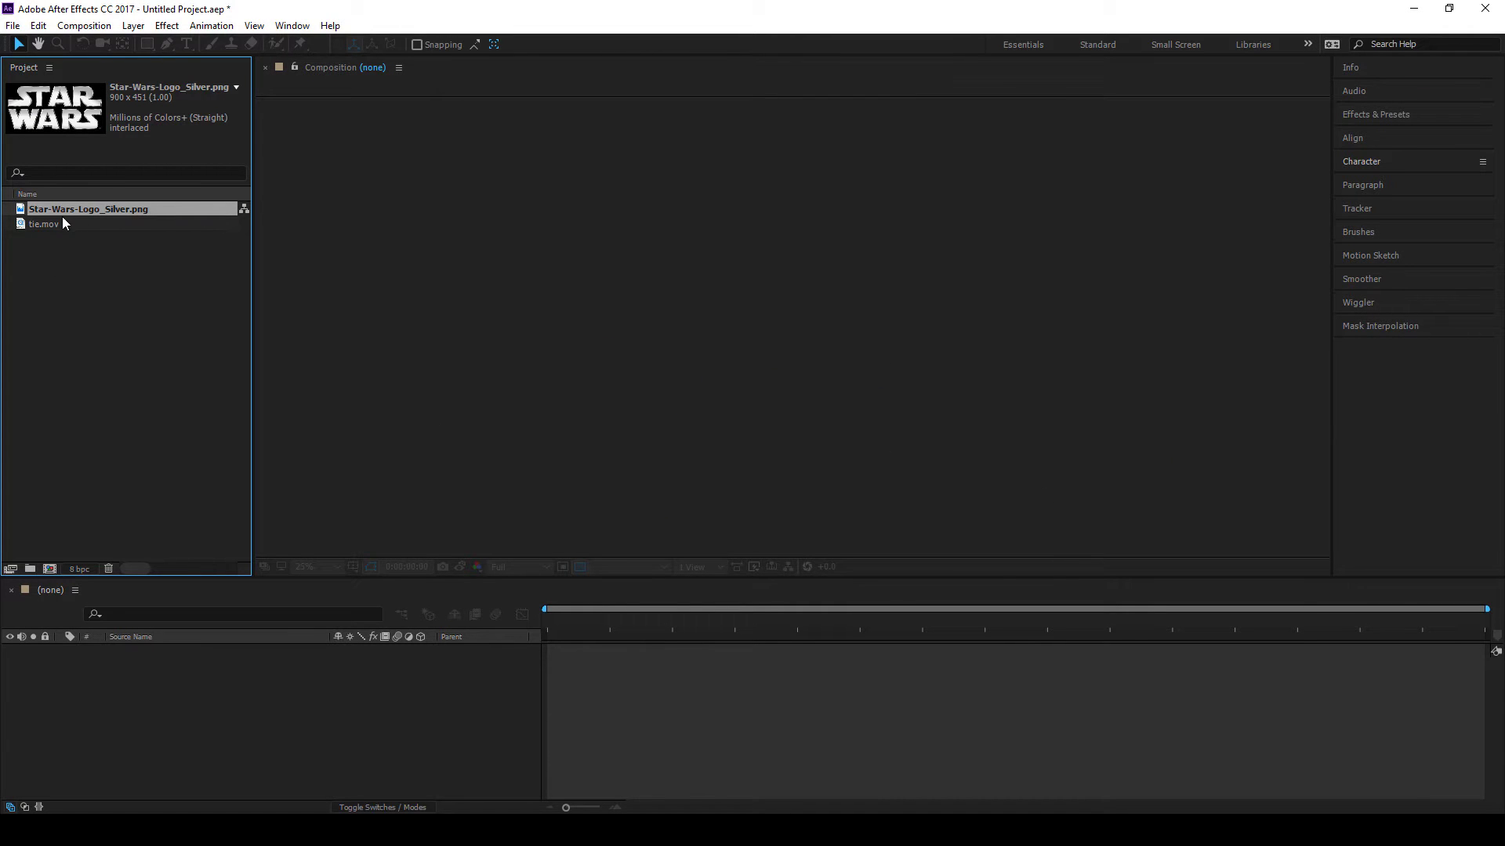
double_click(90, 339)
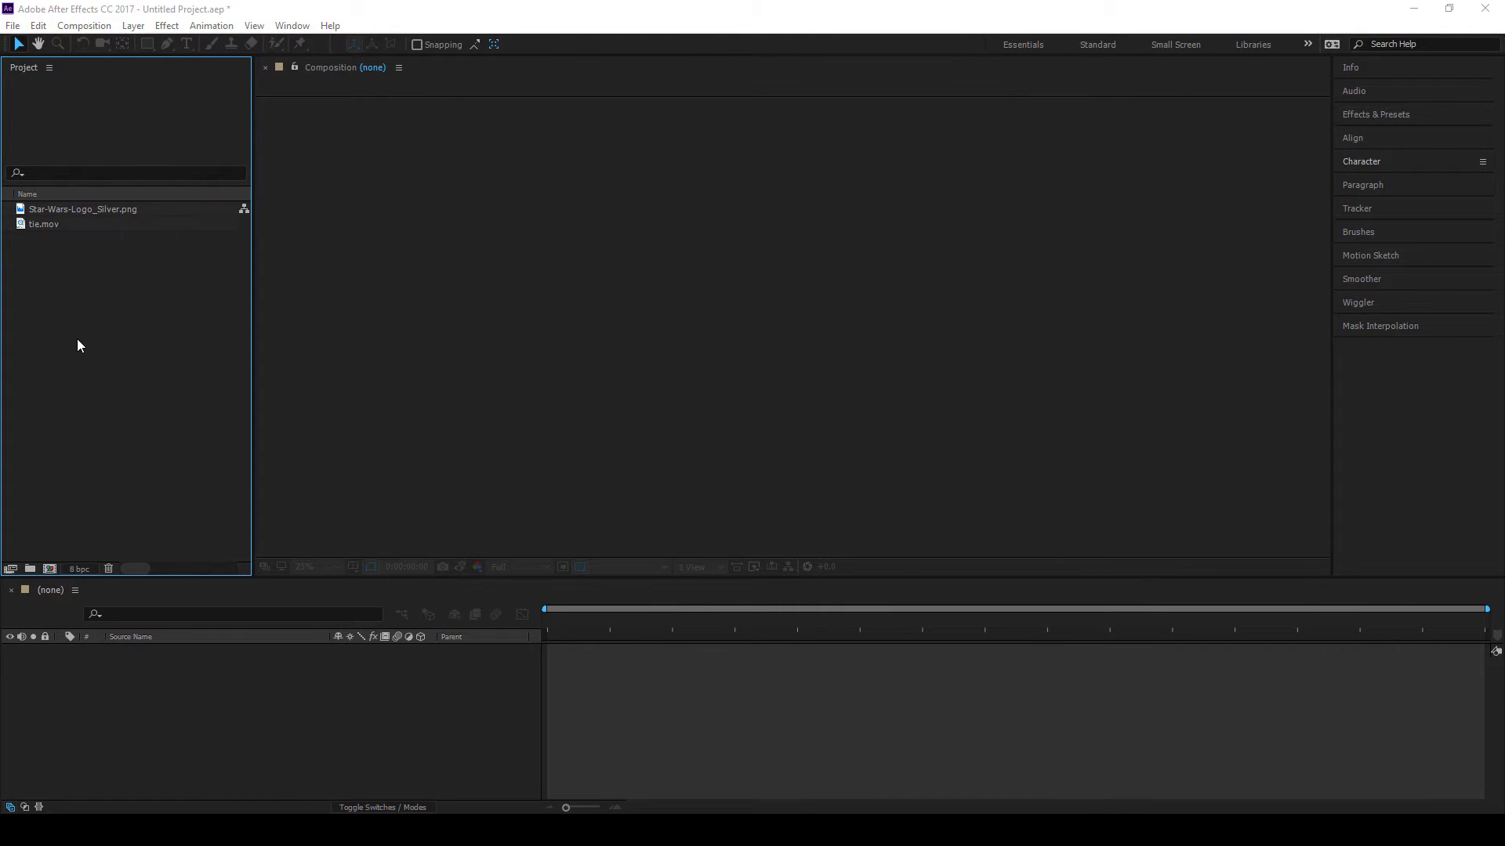
click(1134, 504)
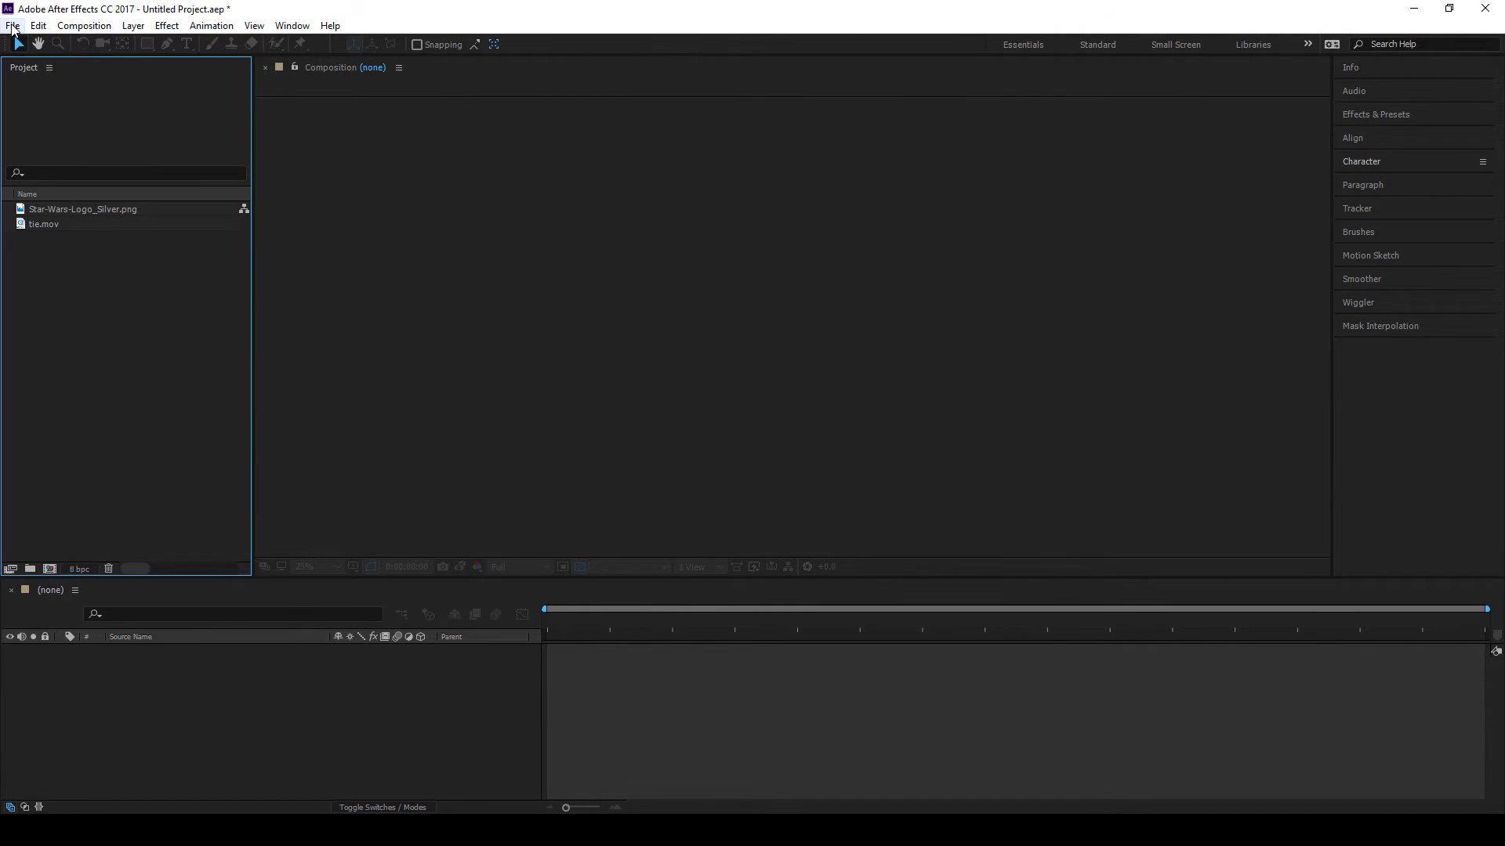
click(12, 25)
mouse_move(193, 272)
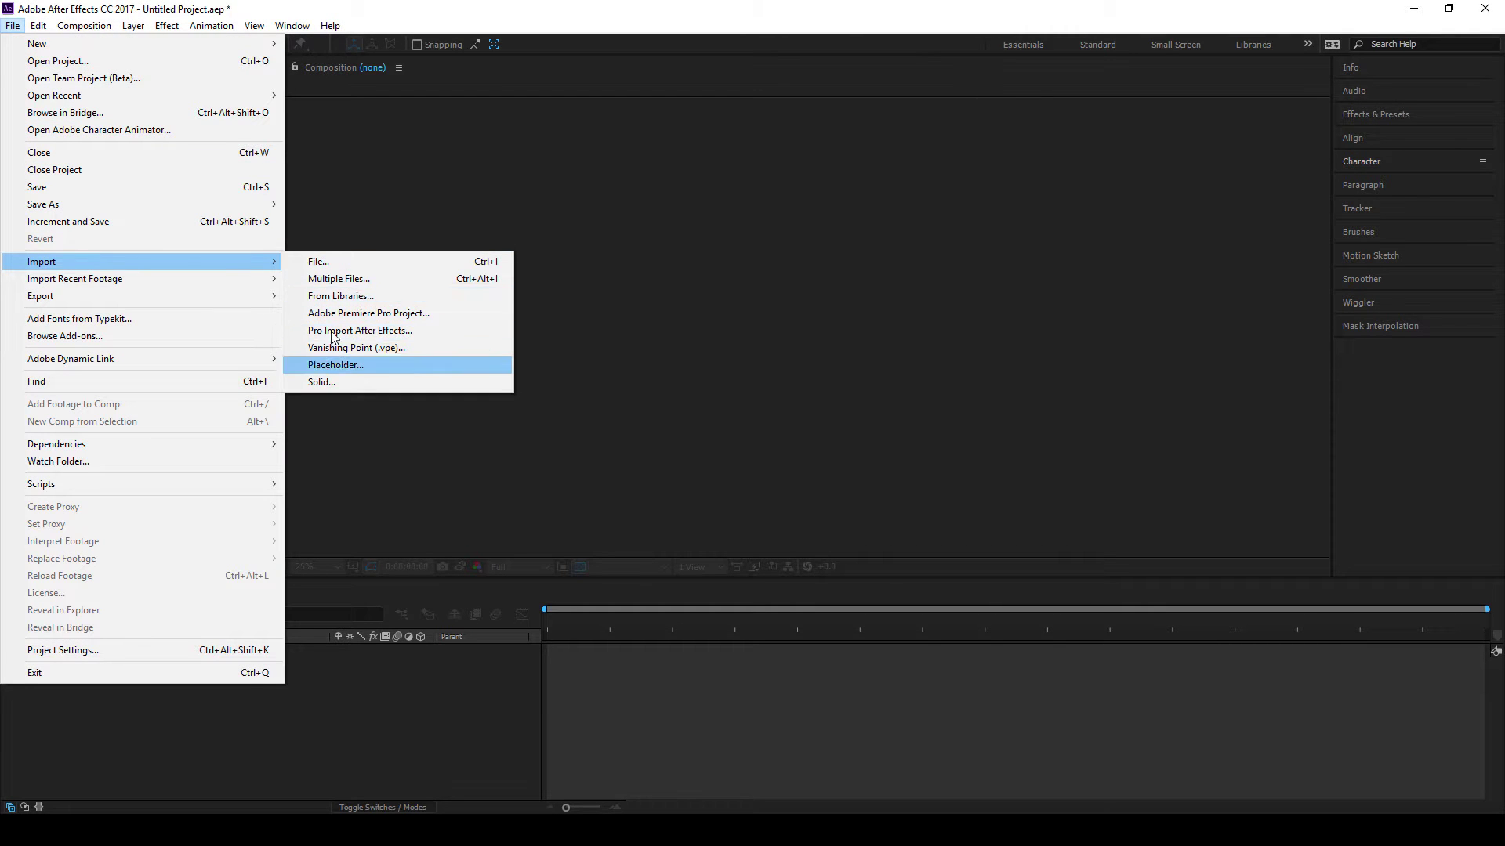
click(342, 227)
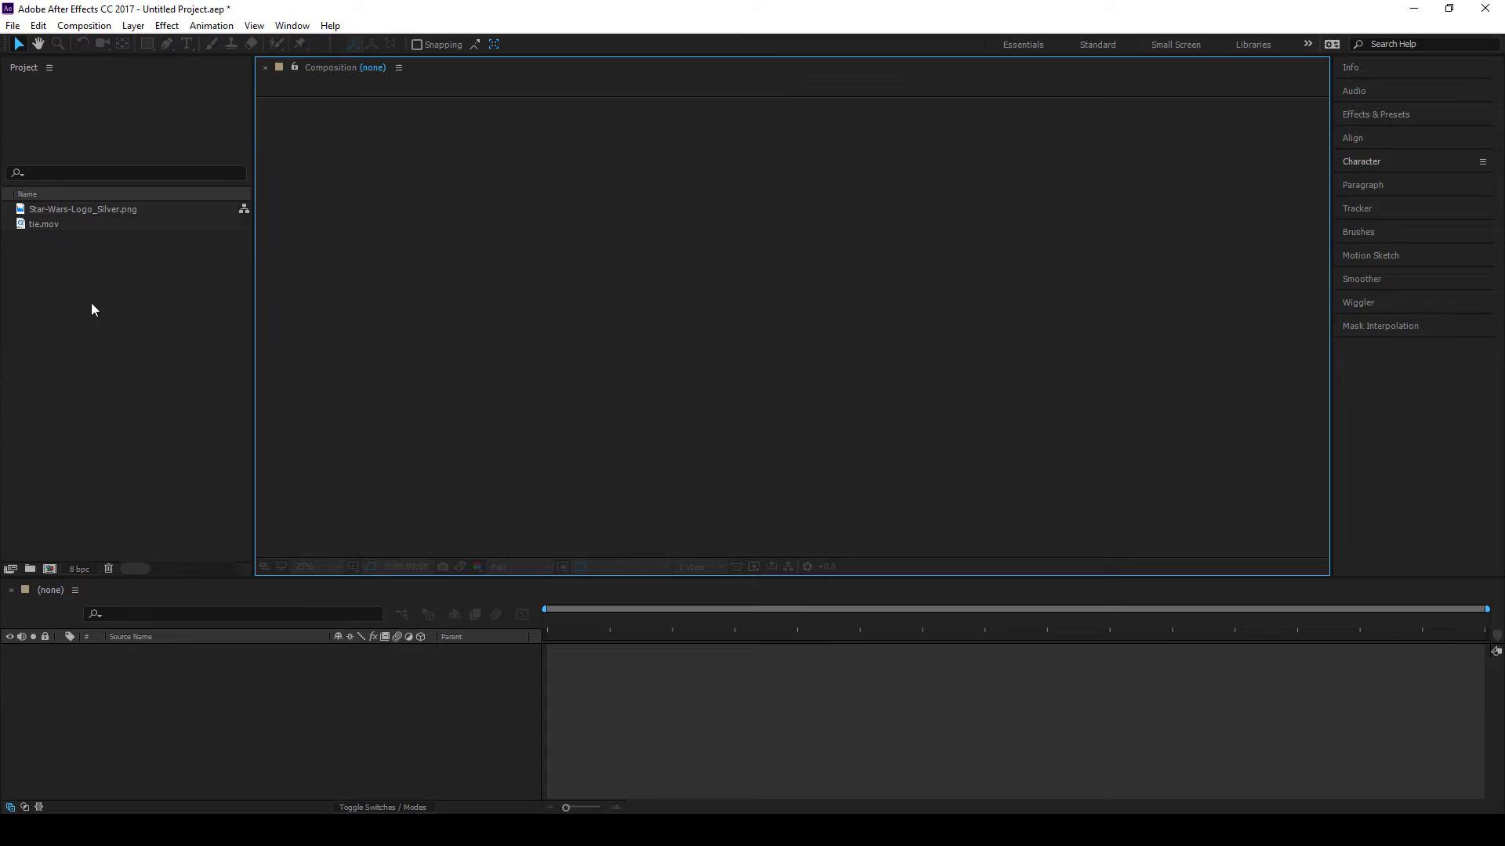
click(108, 313)
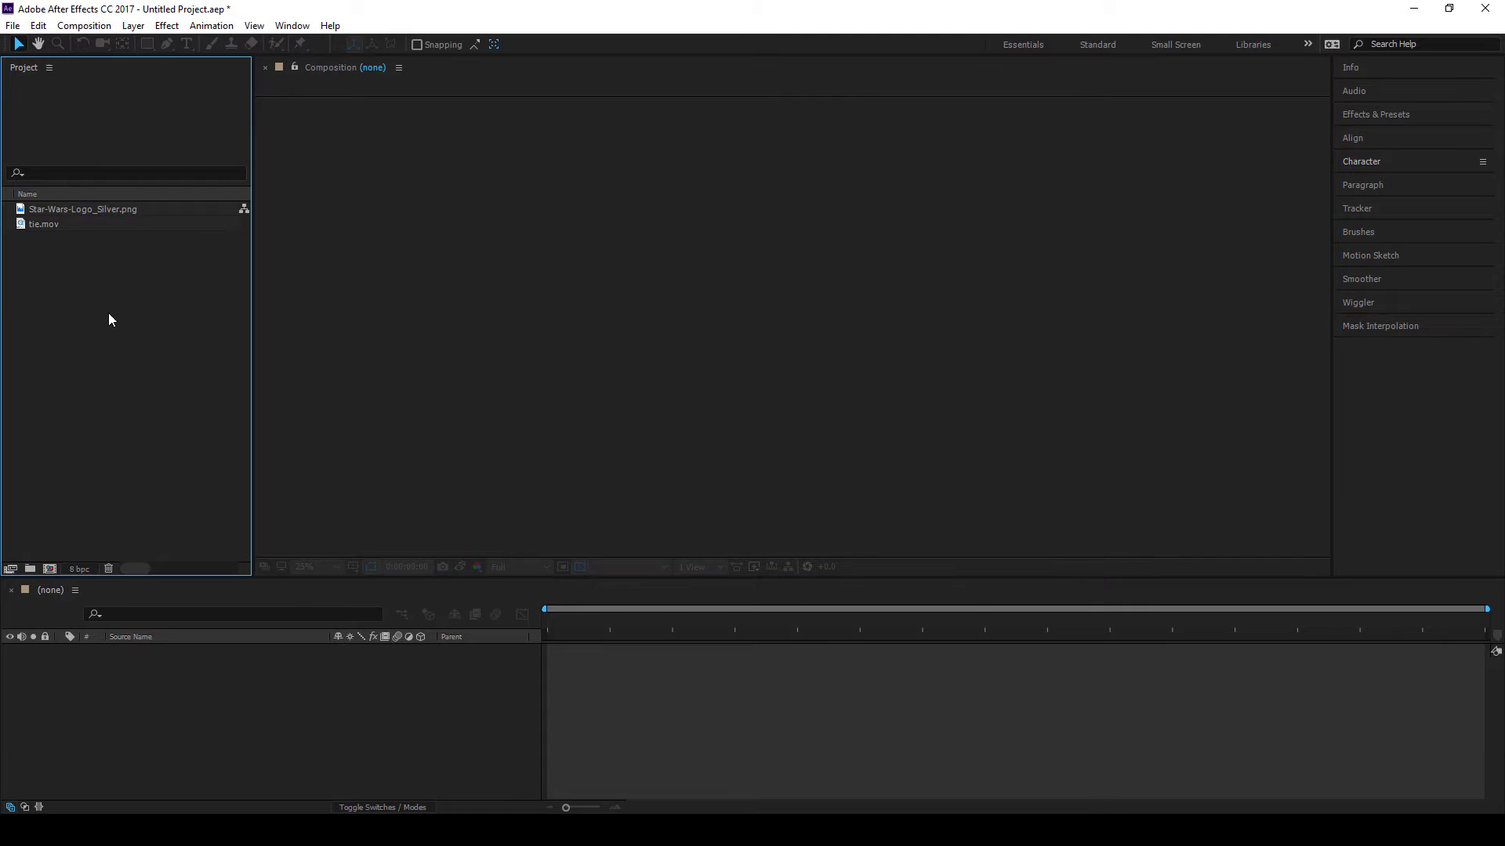
Create a project folder named images, deleting a stray Untitled 1 subfolder
click(31, 570)
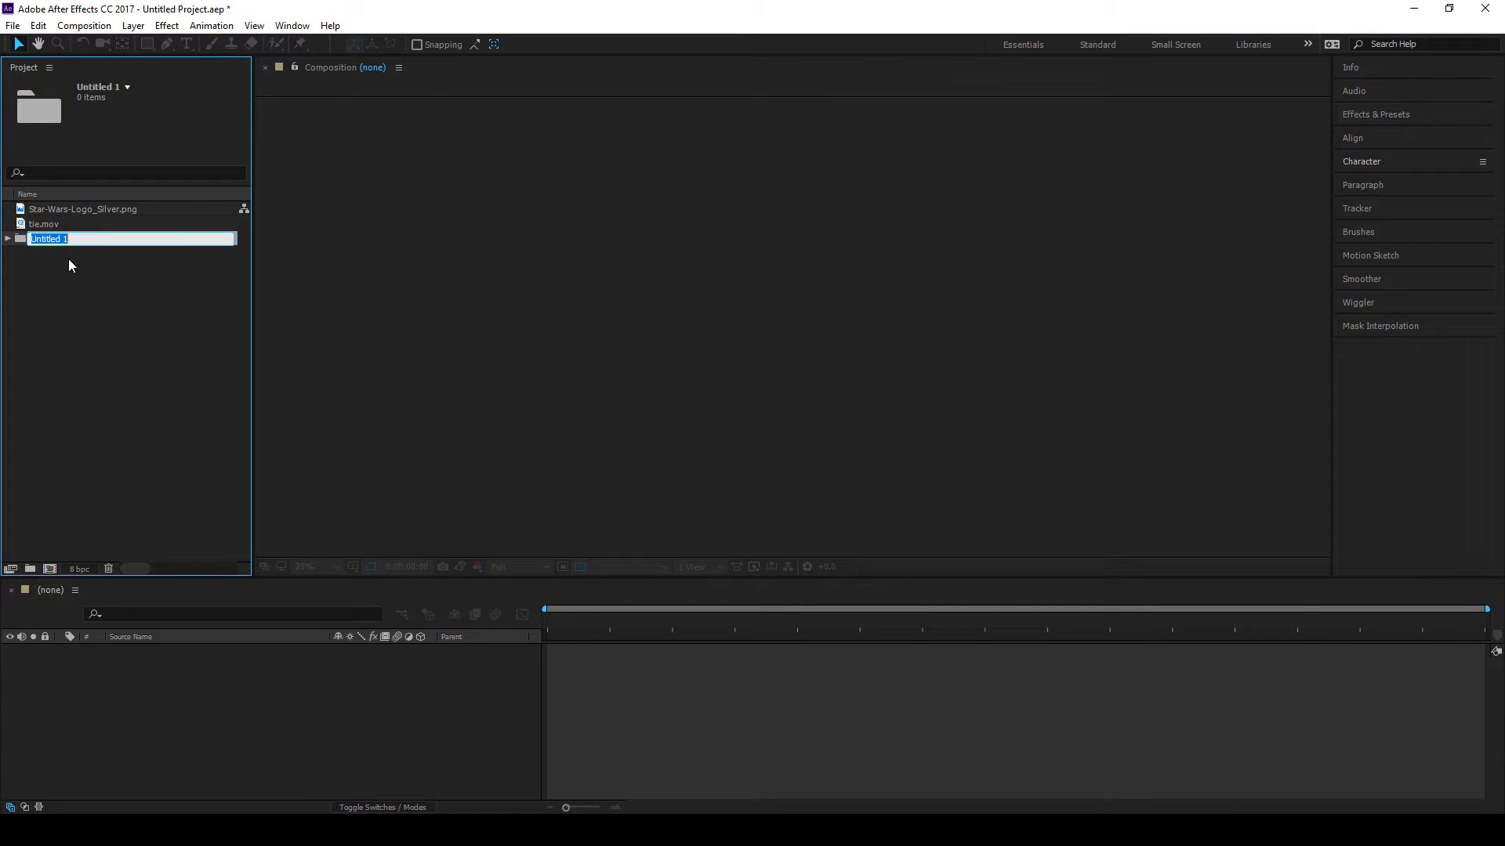
text(images)
key(Return)
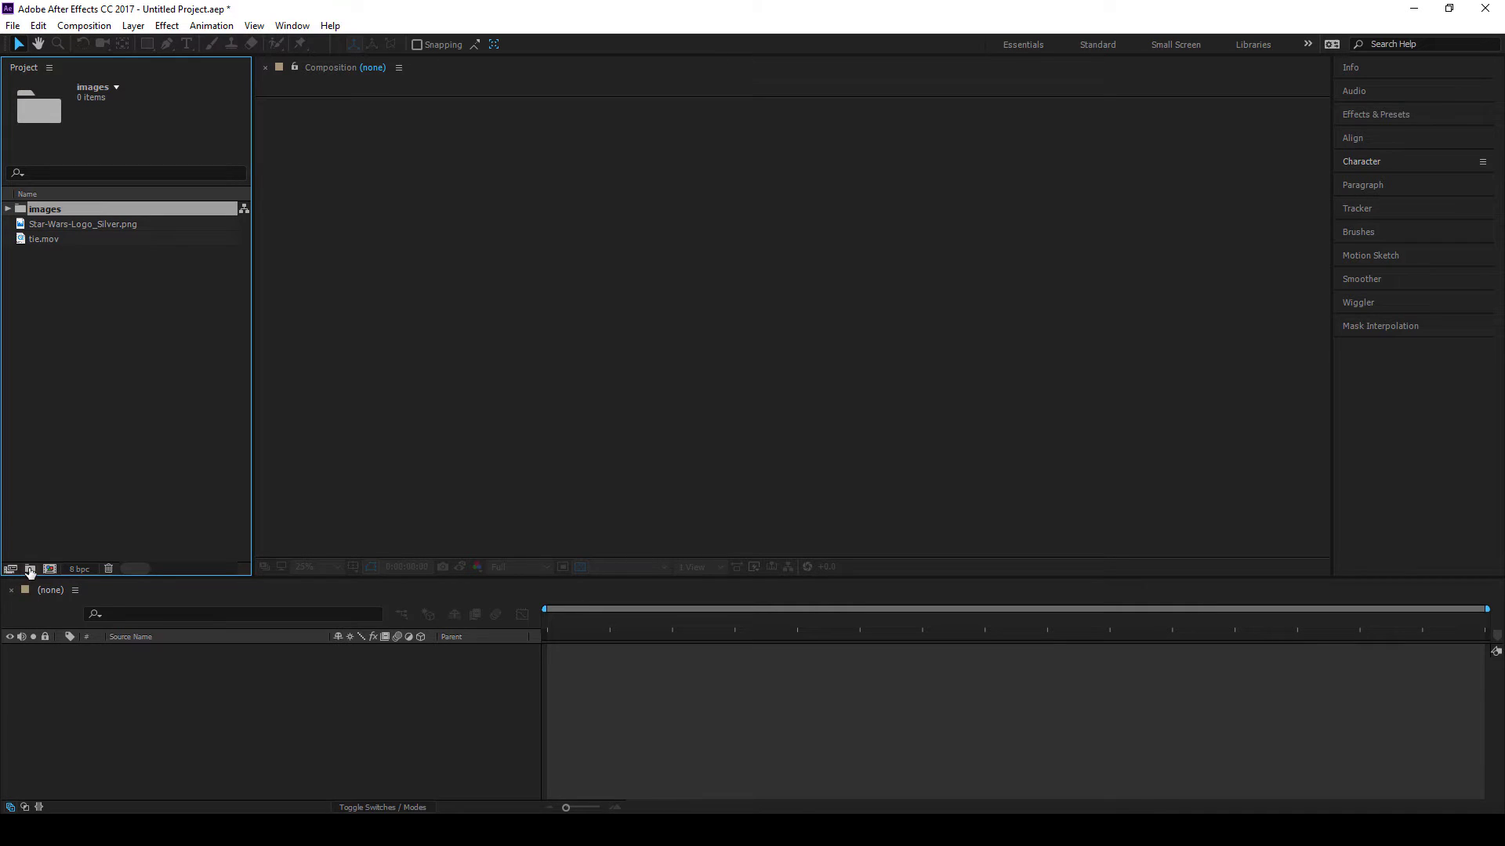
key(ctrl+shift+a)
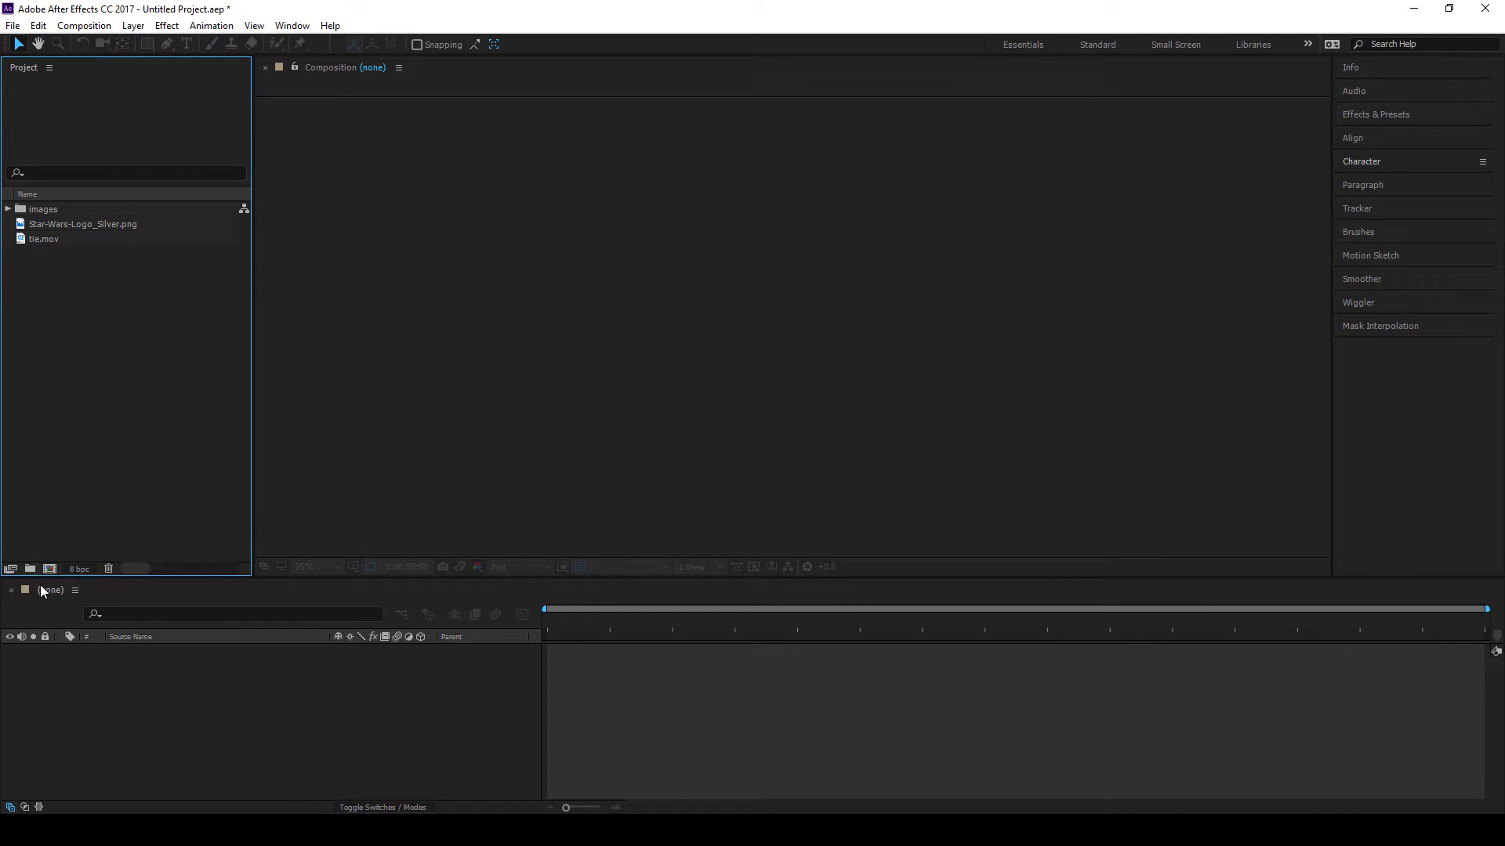
click(33, 211)
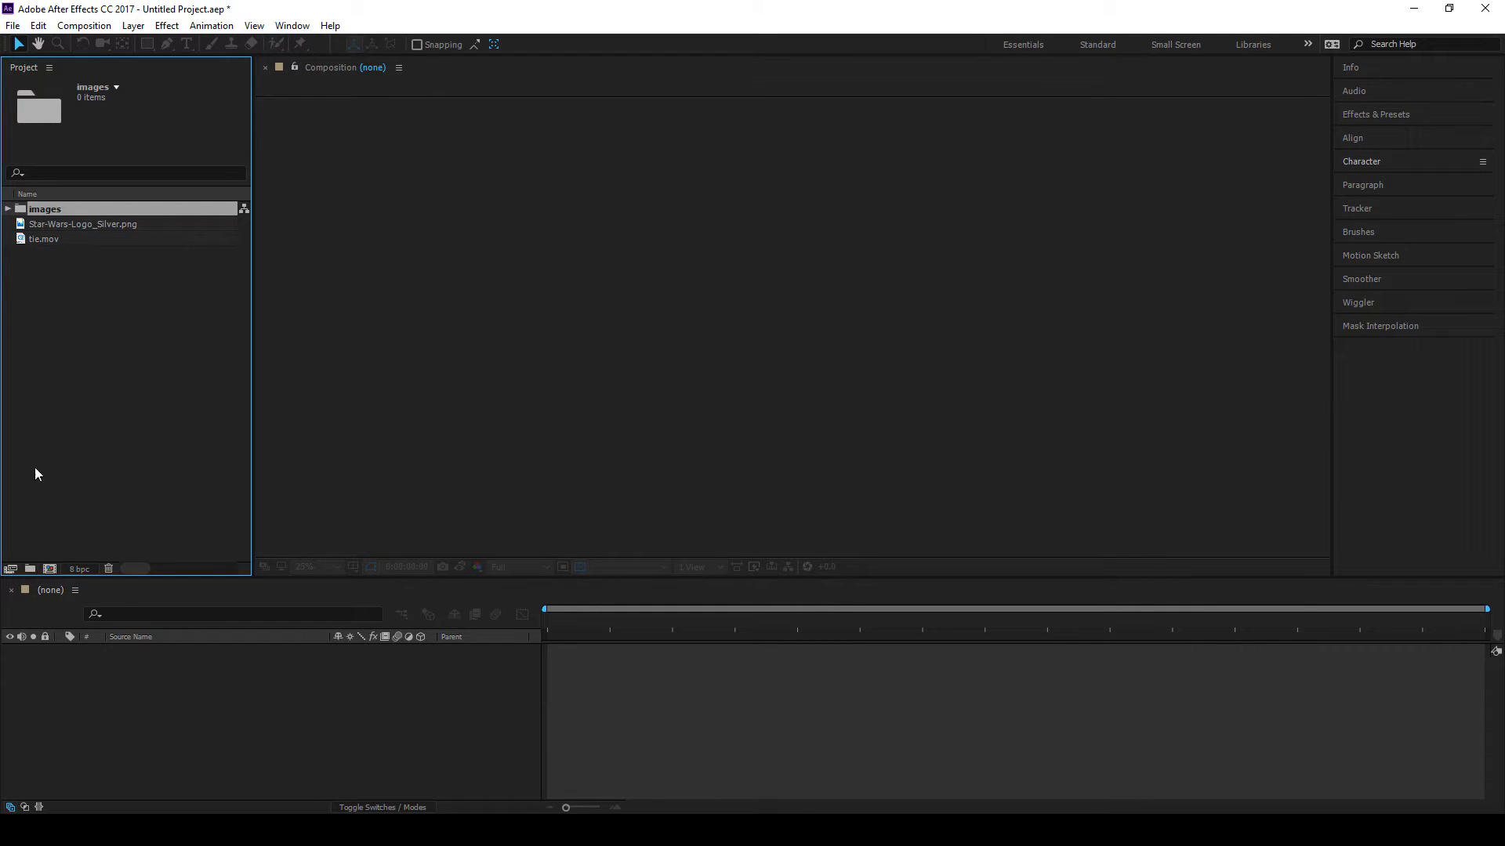
click(30, 569)
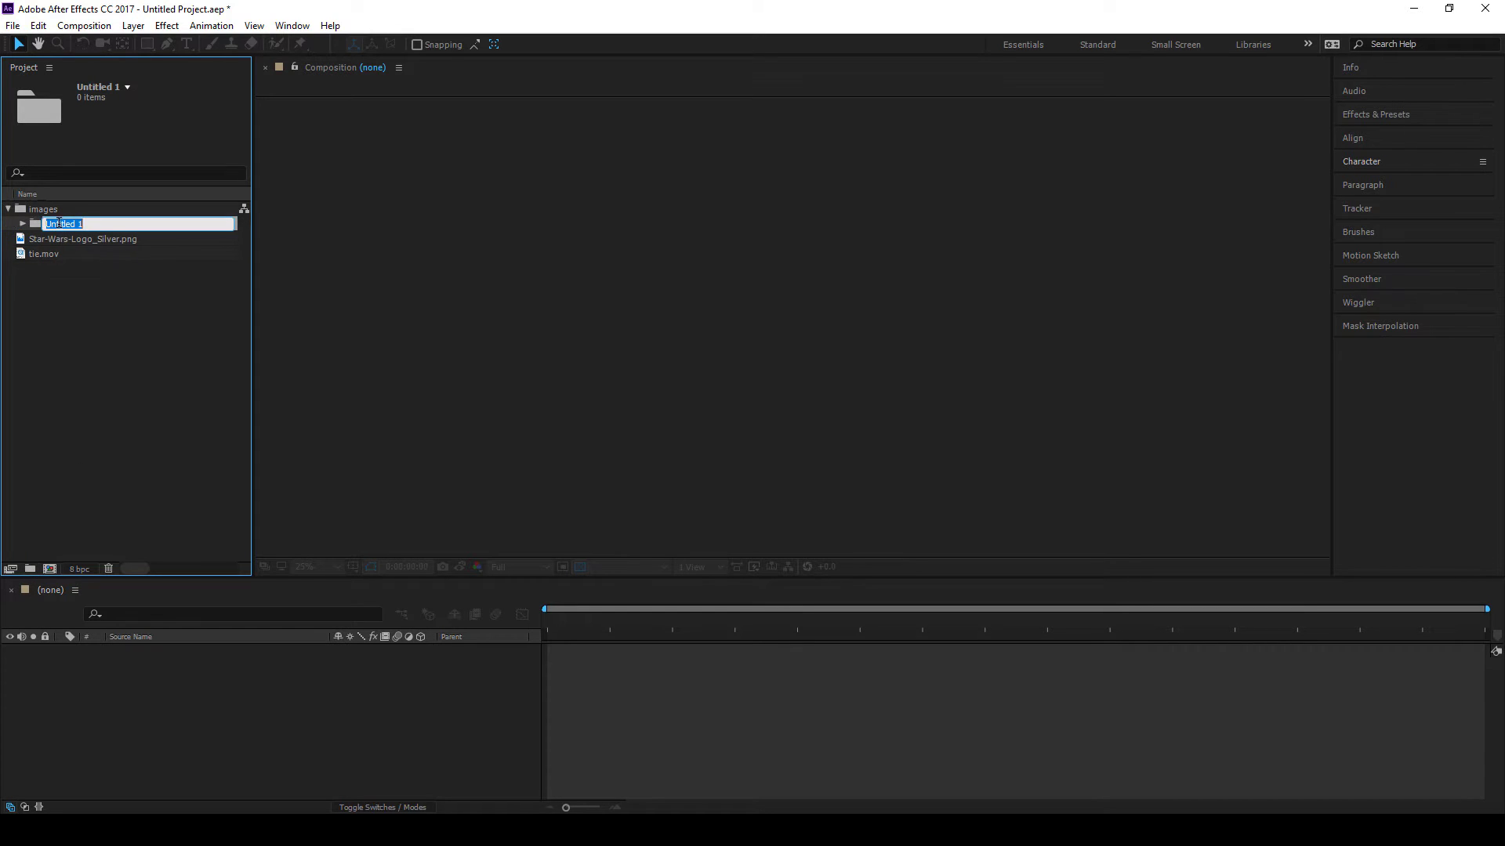
click(94, 308)
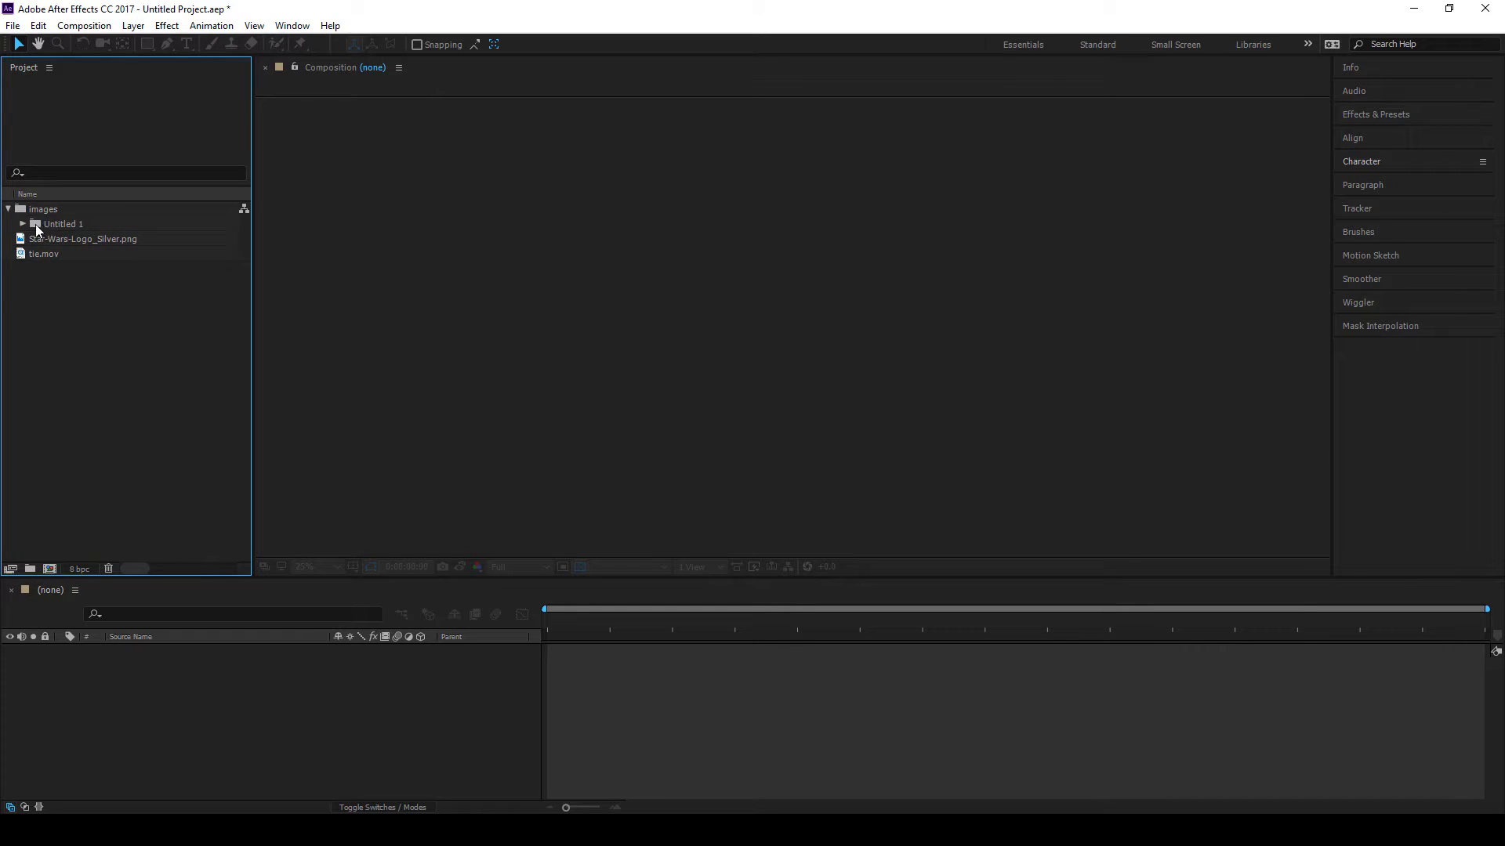
drag(35, 224, 108, 568)
Add a videos folder and move tie.mov into it
click(30, 569)
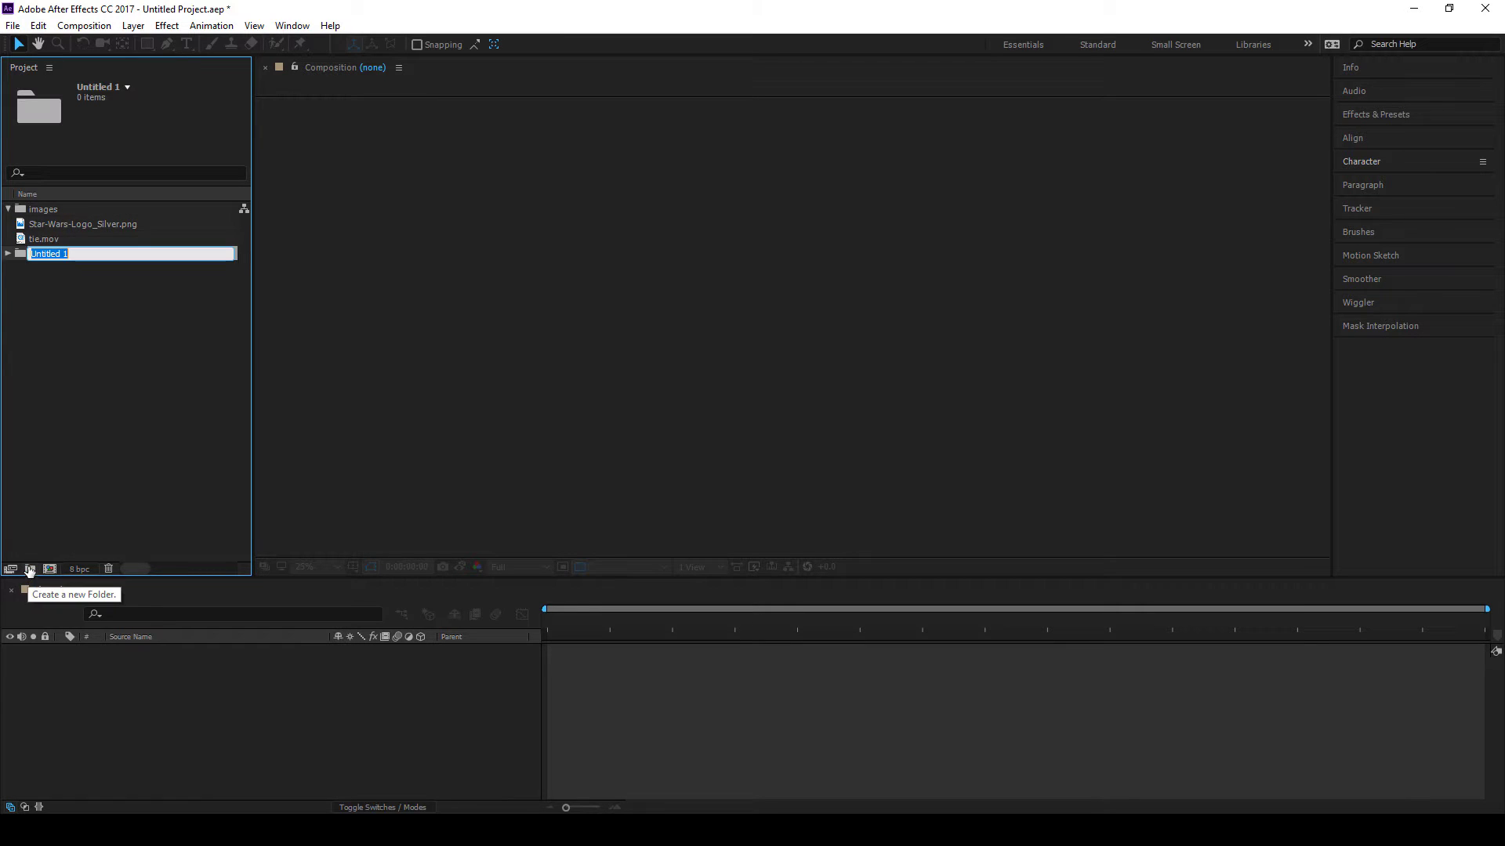
text(videos)
key(Return)
click(9, 348)
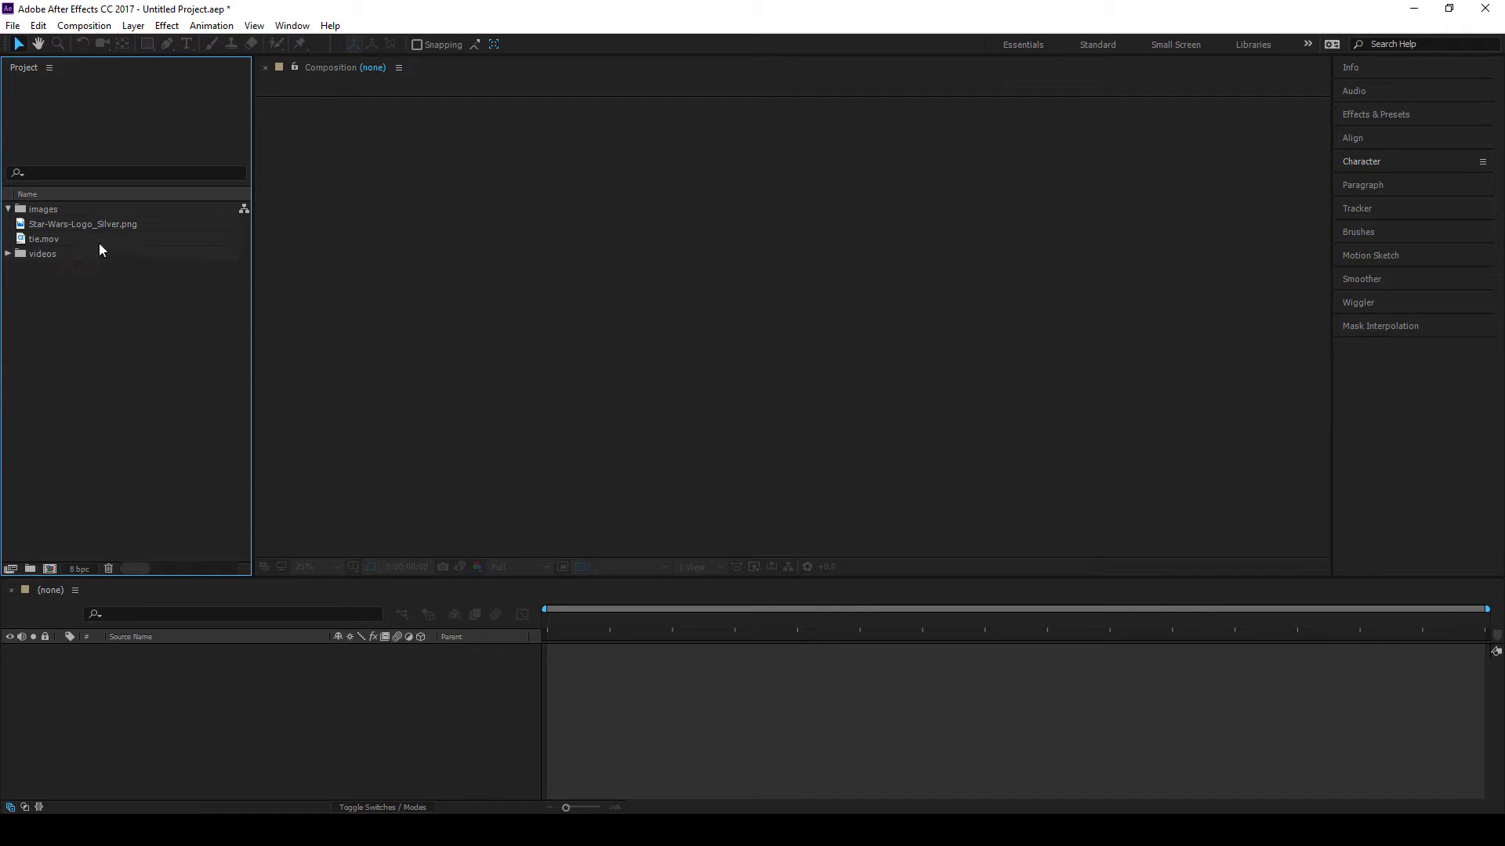
mouse_move(27, 240)
mouse_down()
mouse_move(27, 260)
mouse_move(23, 210)
mouse_up()
Twirl the images and videos folders closed and open again to show their contents
click(33, 227)
click(8, 209)
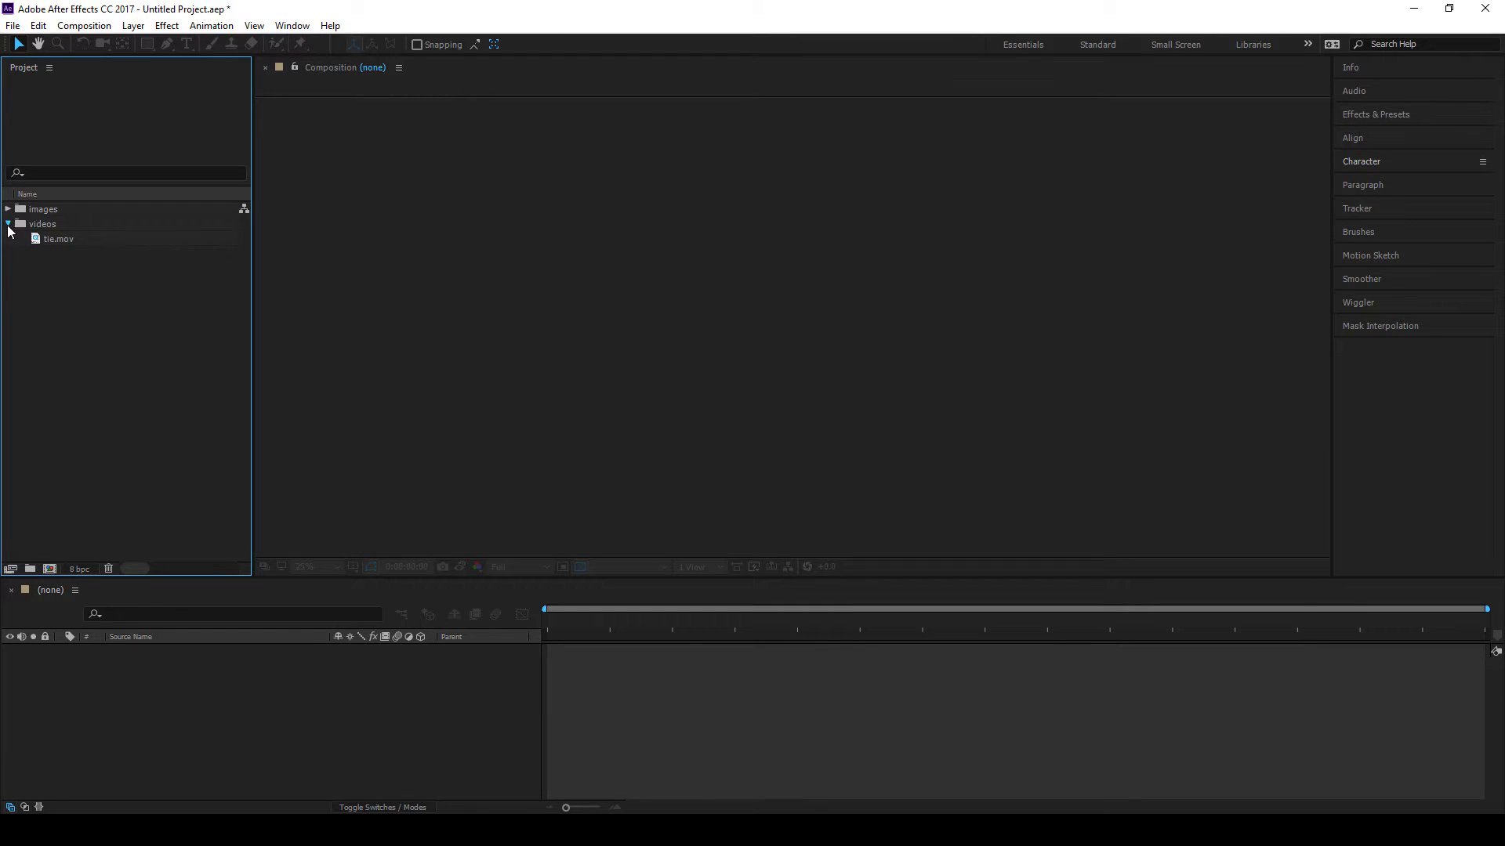
click(8, 223)
click(34, 208)
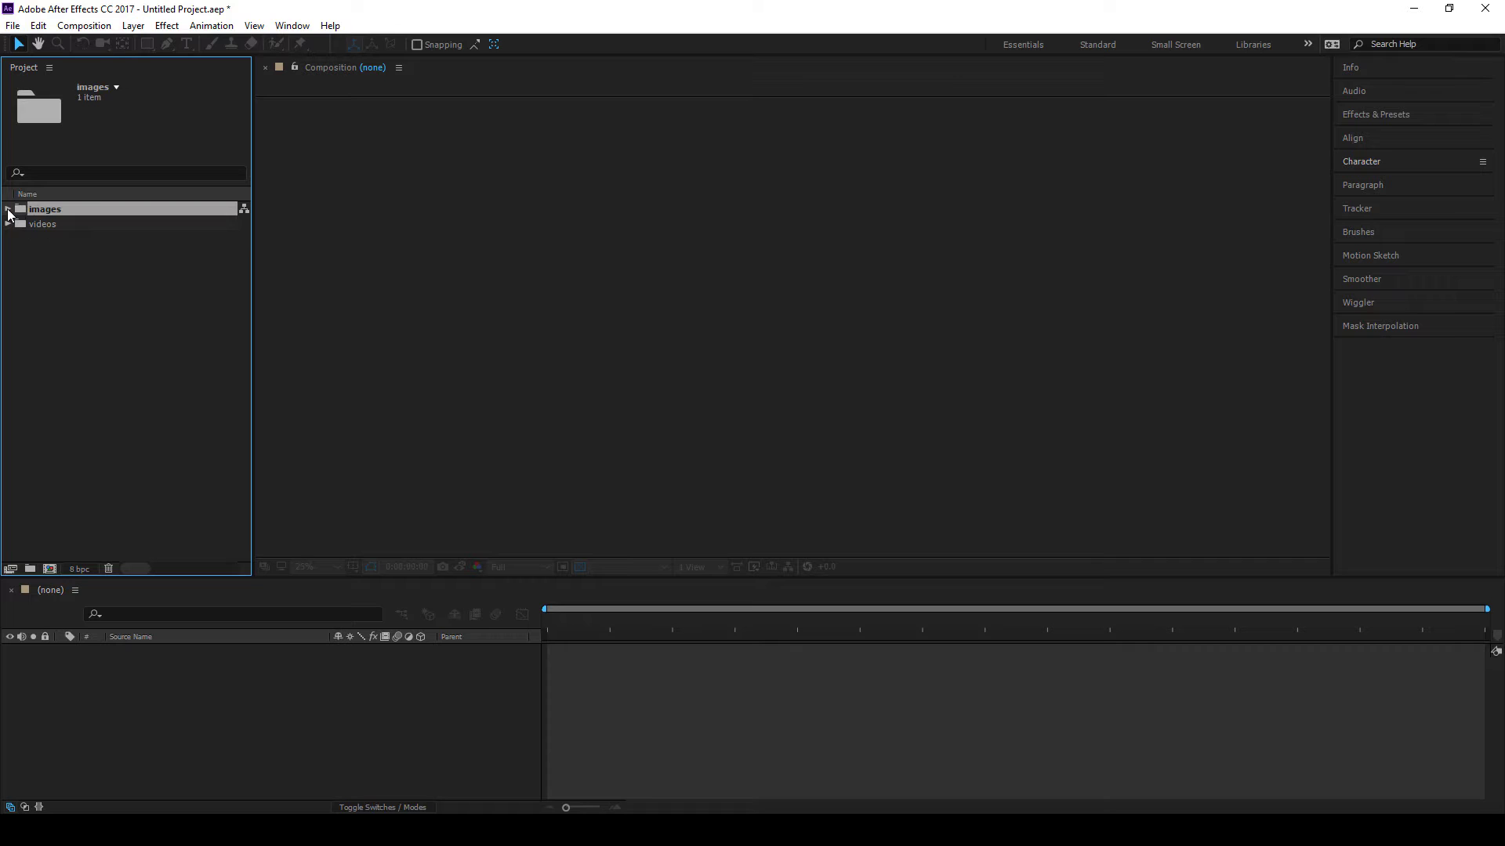
click(7, 208)
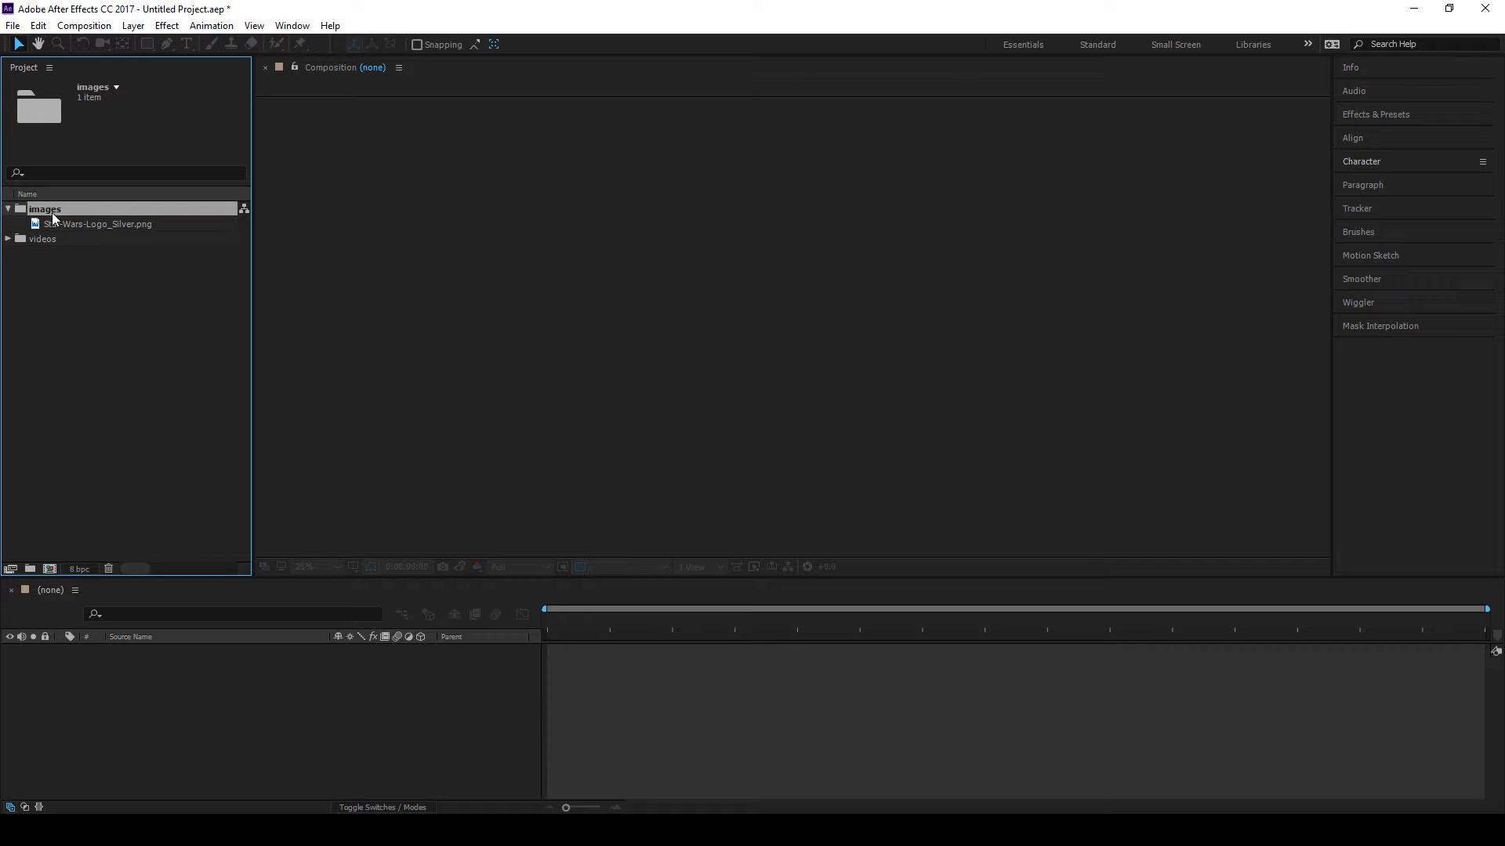
click(8, 238)
click(40, 272)
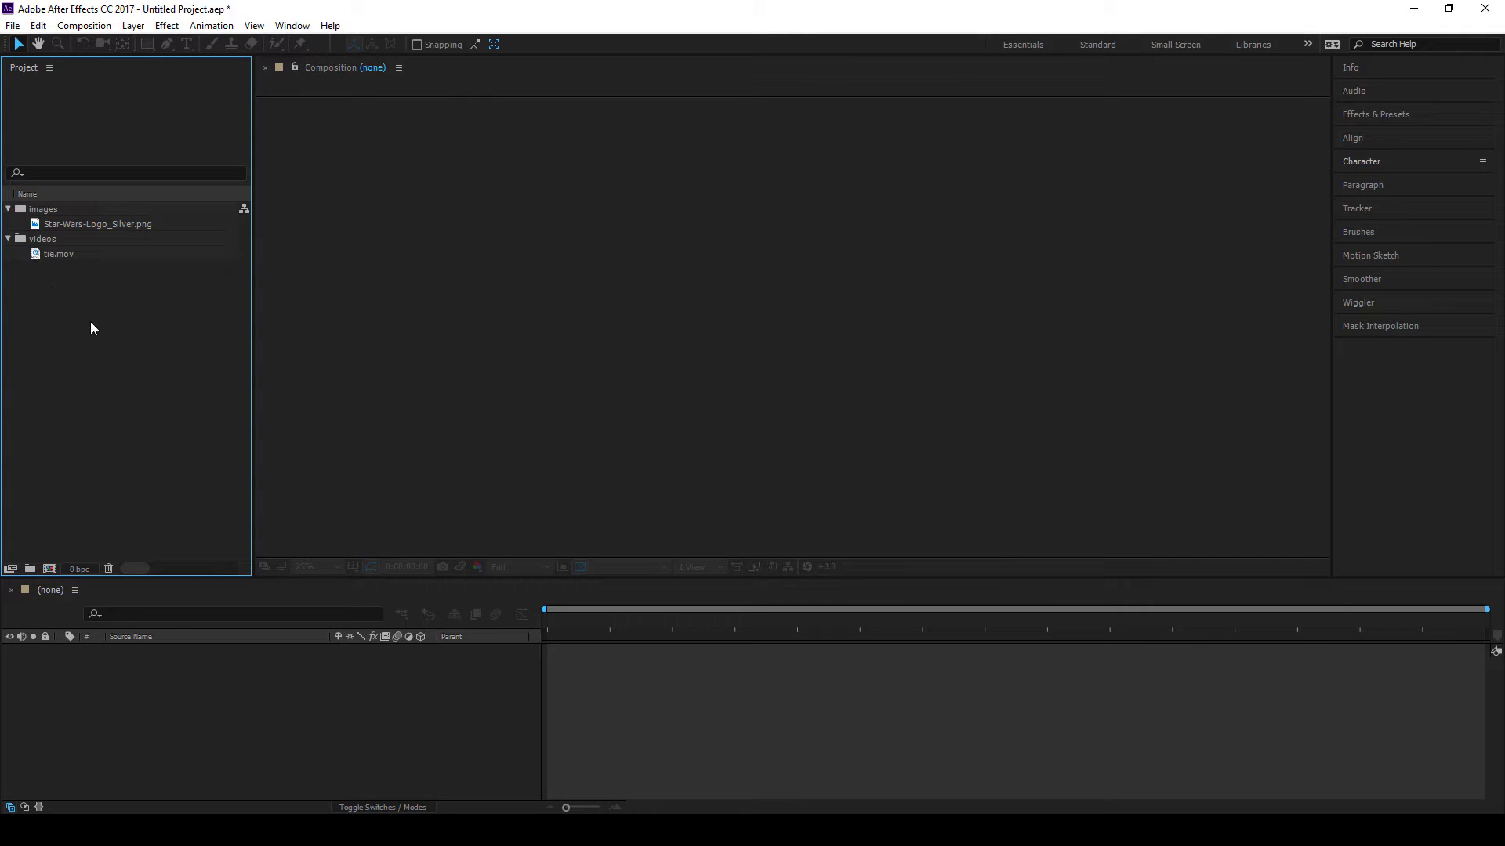
Collapse both folders, filter the Project panel by 'tie', select tie.mov, then clear the search
click(66, 173)
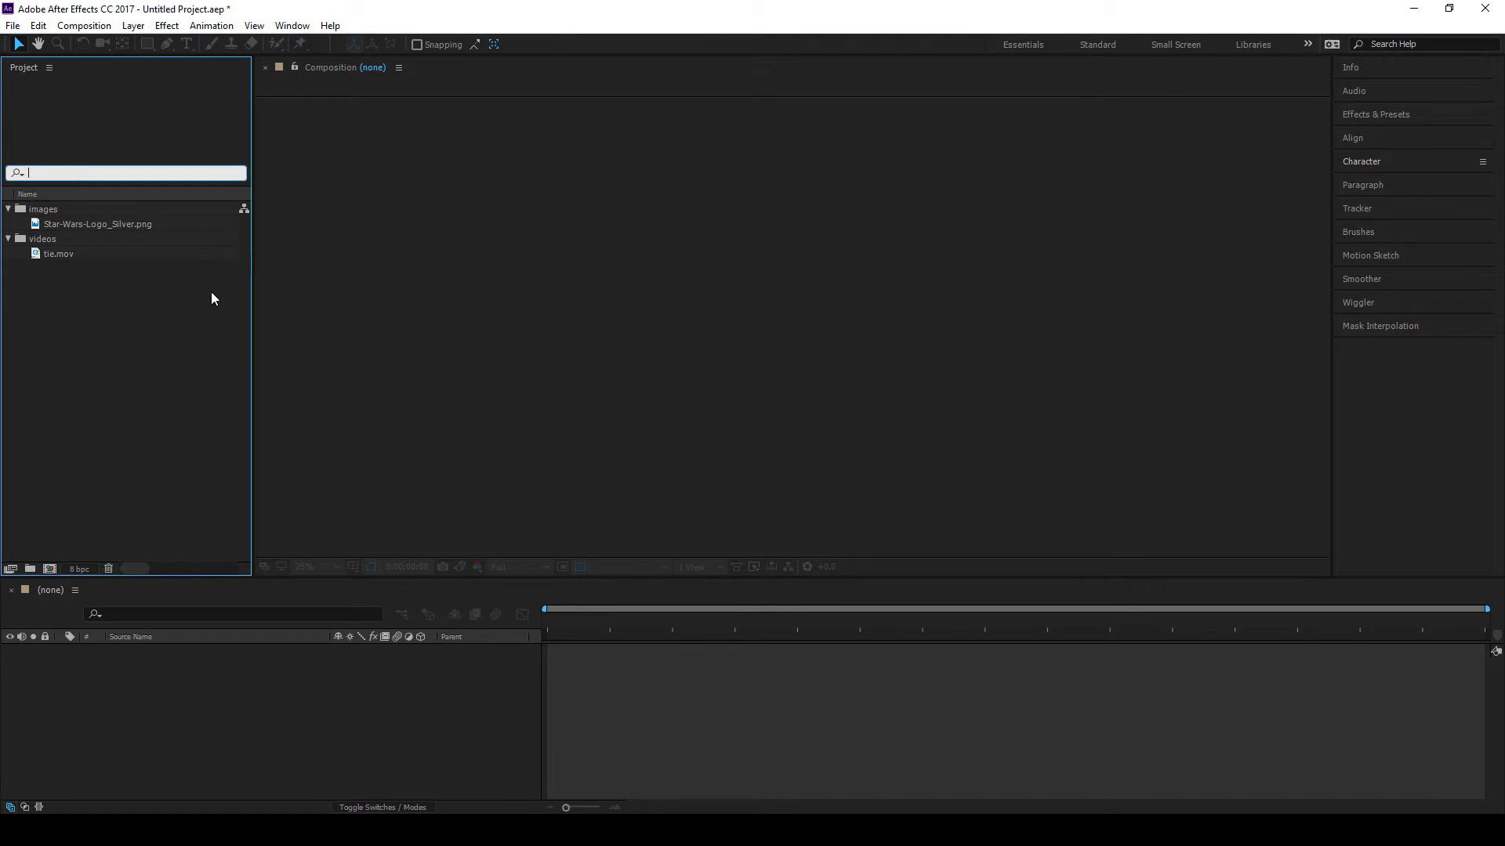
click(9, 209)
click(8, 223)
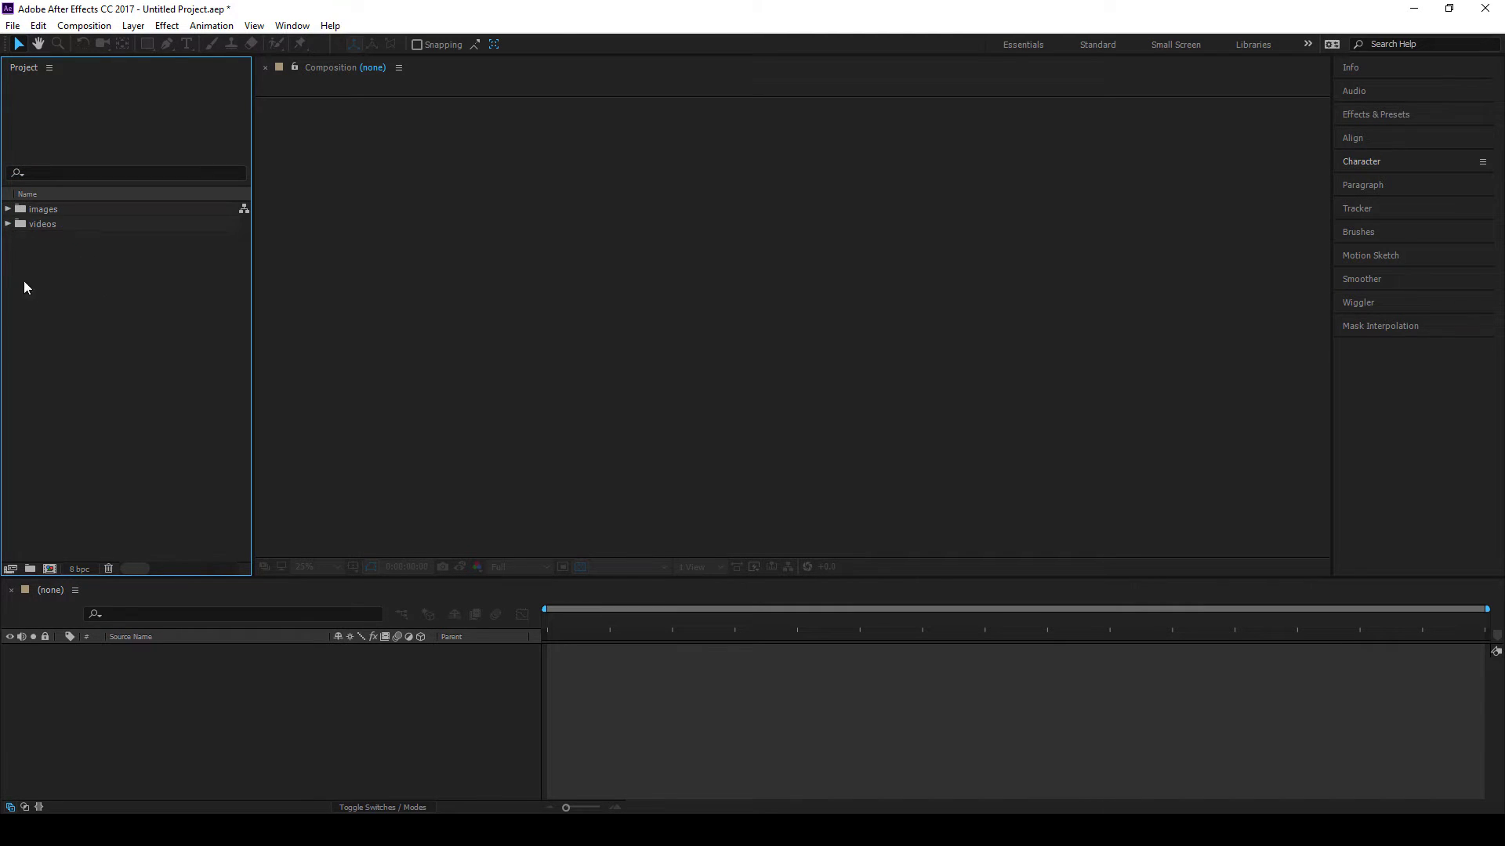
click(78, 171)
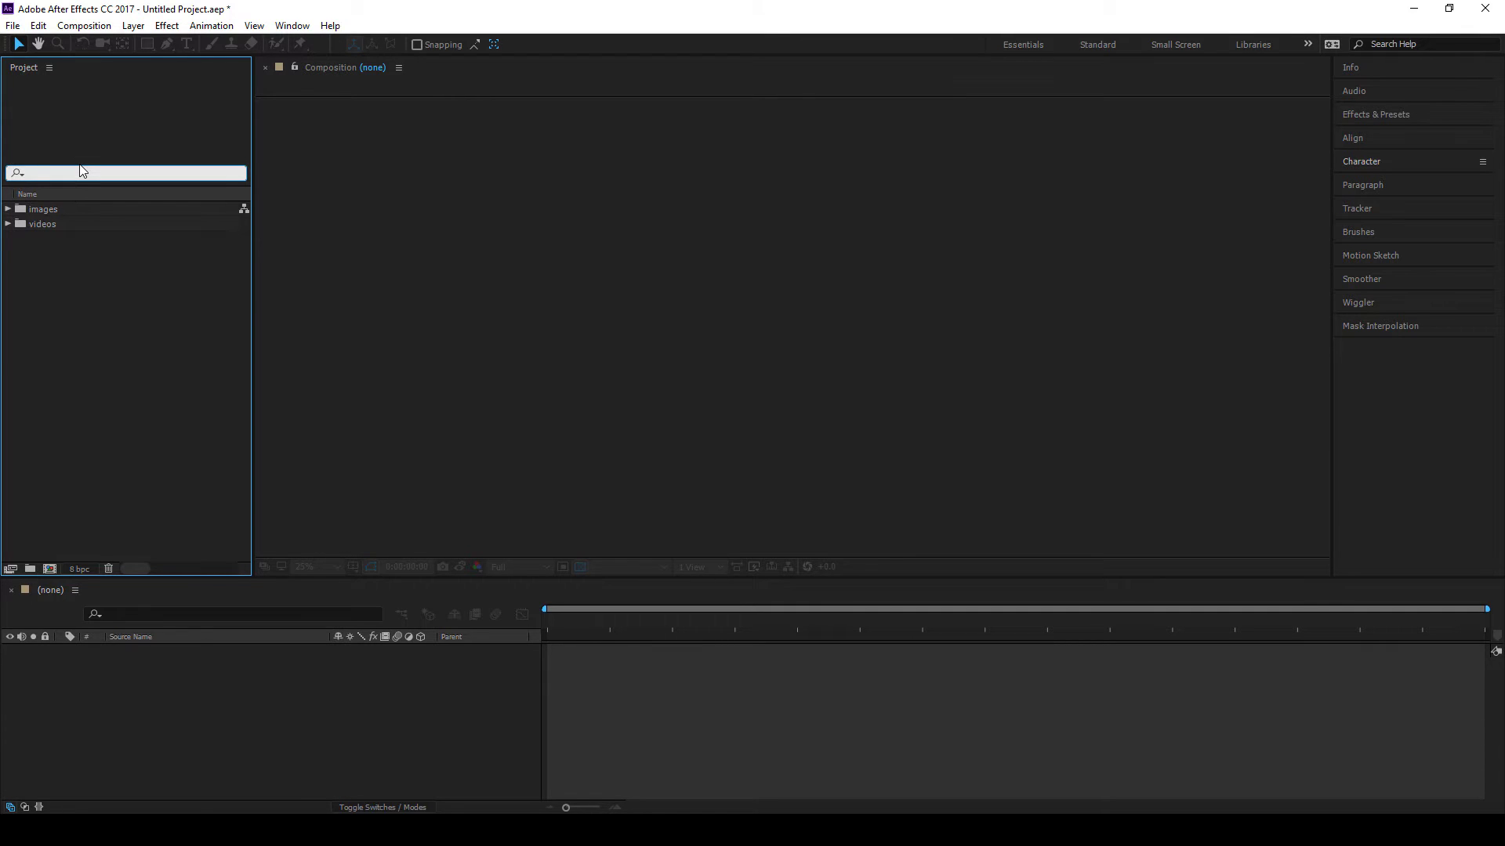
text(tie)
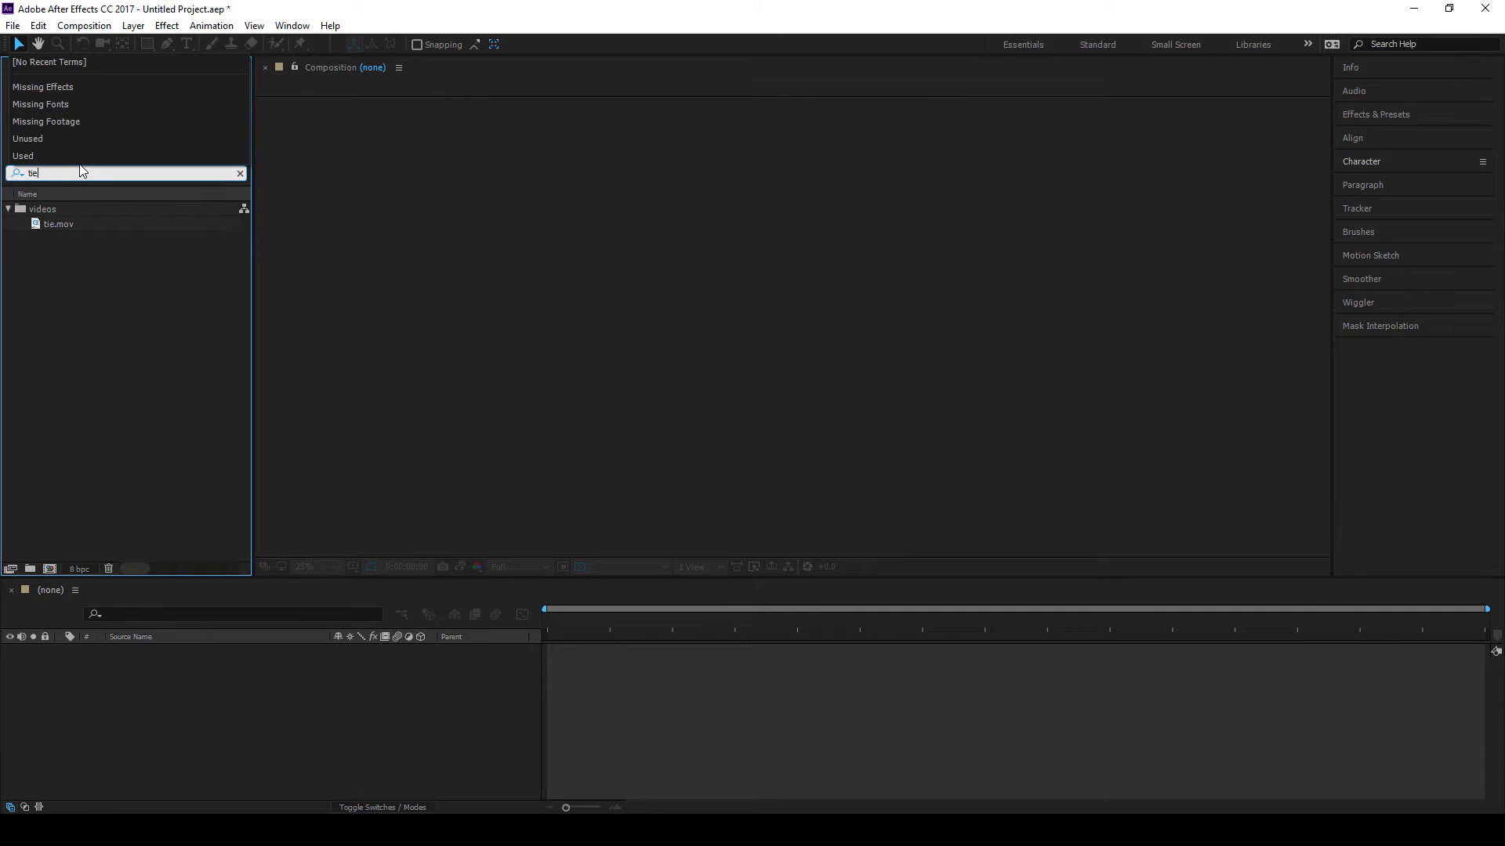
key(Return)
click(60, 227)
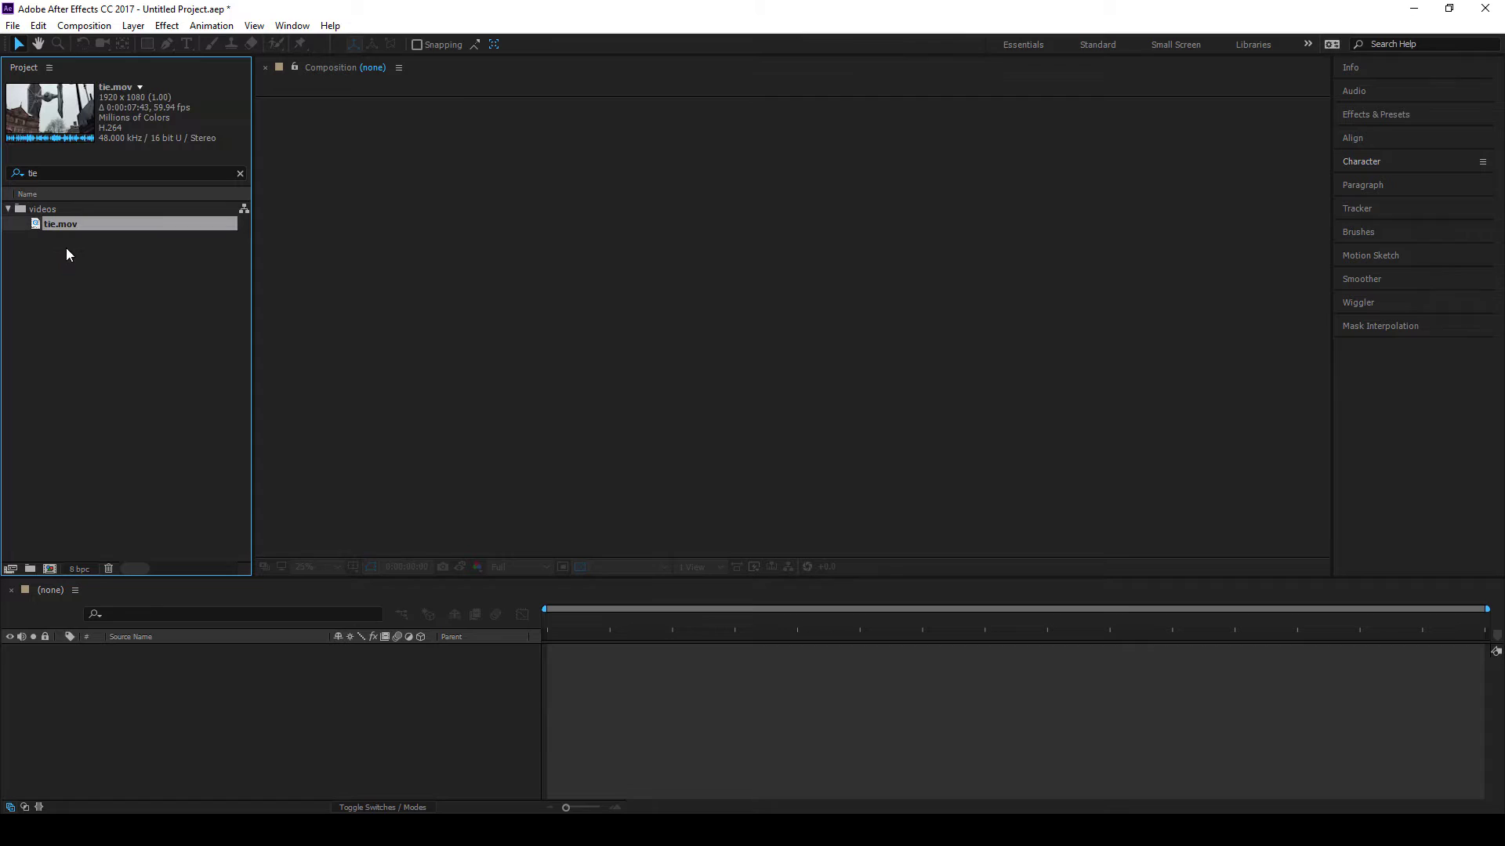
click(59, 173)
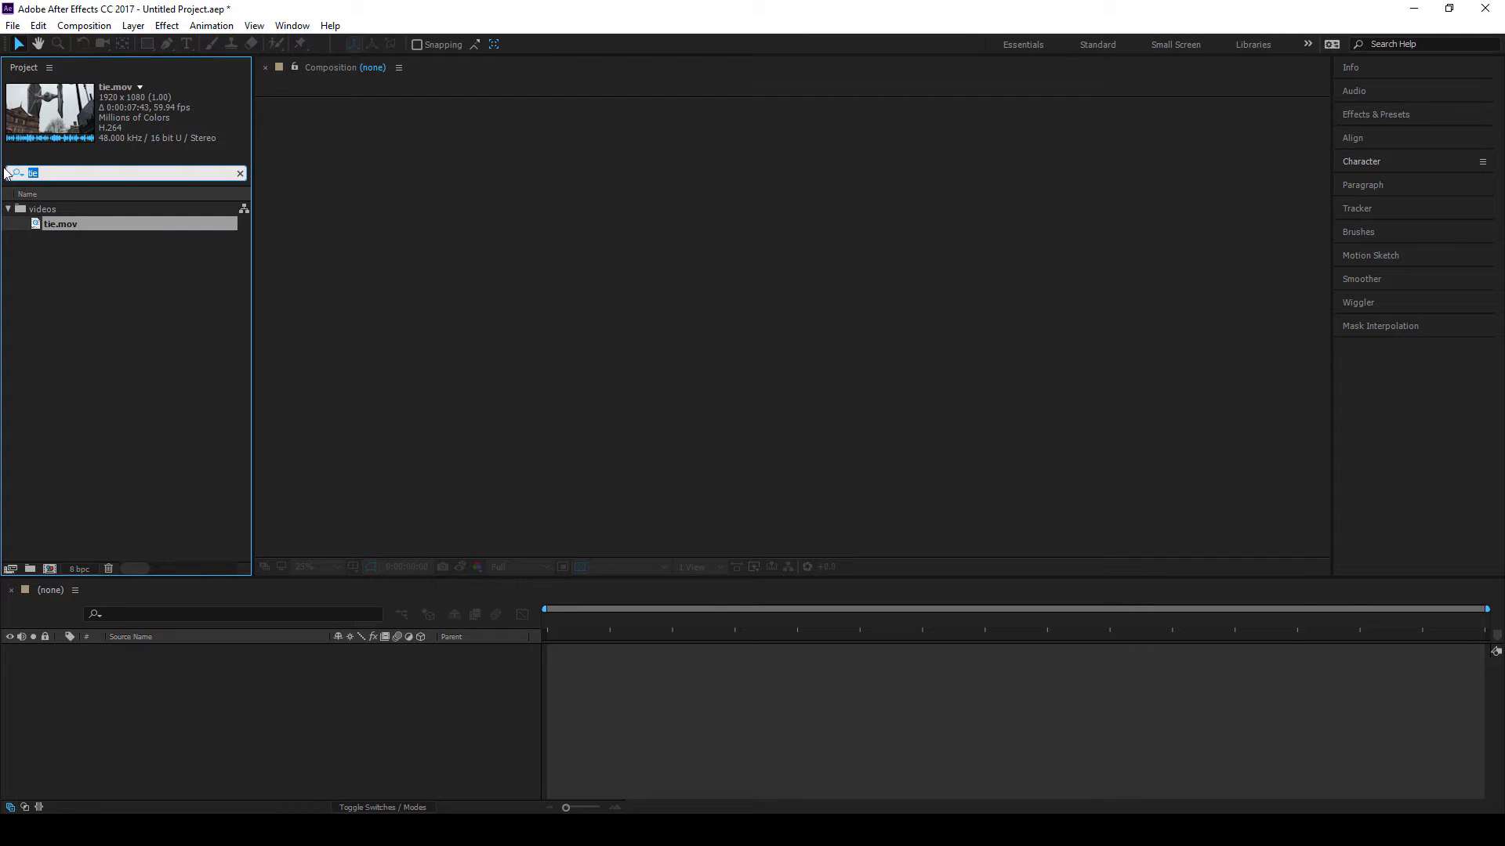
key(BackSpace)
key(Return)
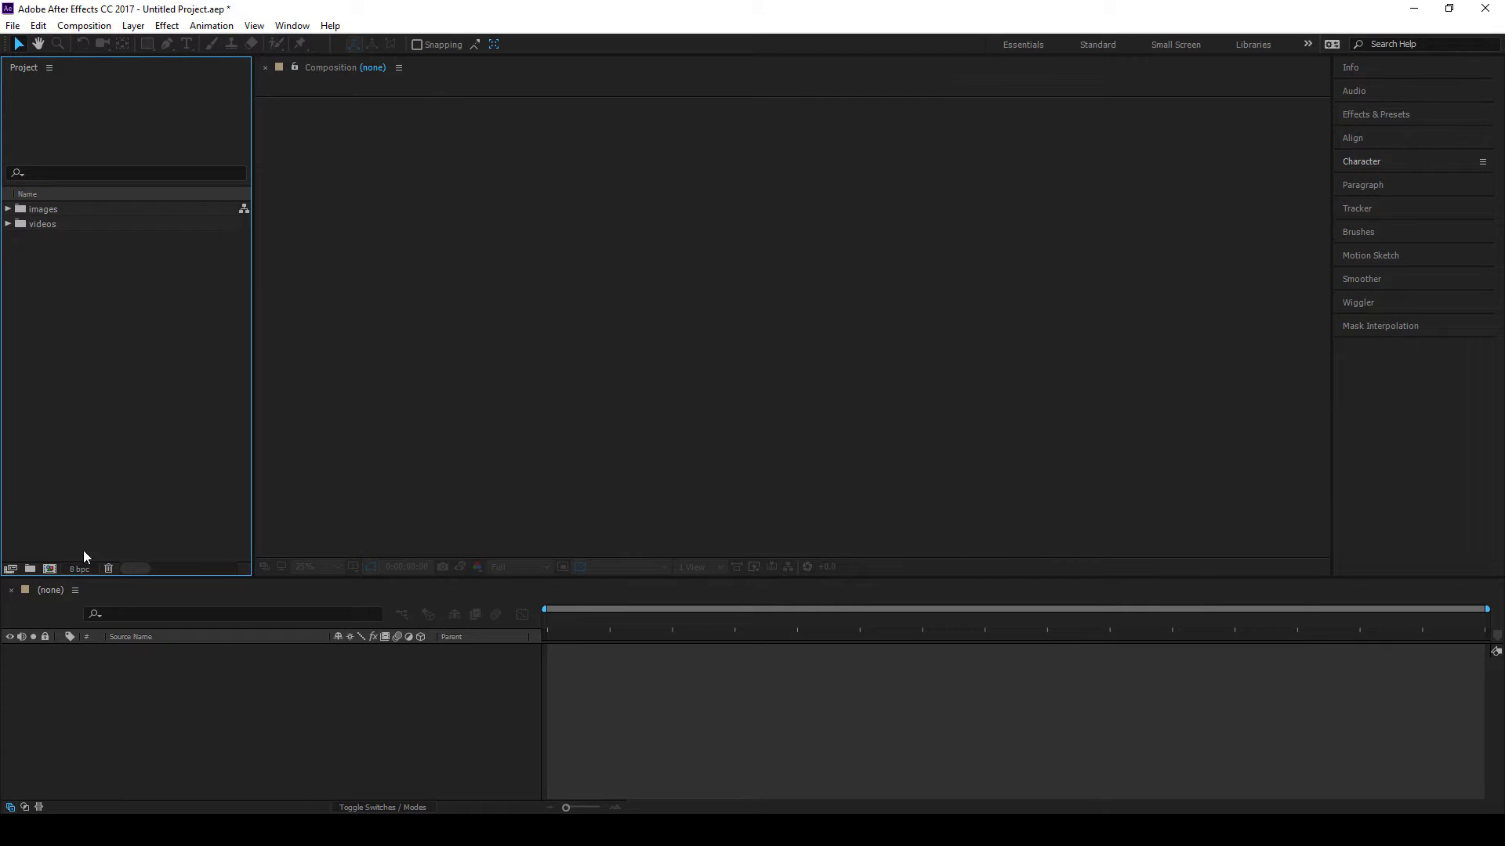
Toggle the images and videos folder twirls, select tie.mov, and leave both folders expanded
click(9, 227)
click(8, 209)
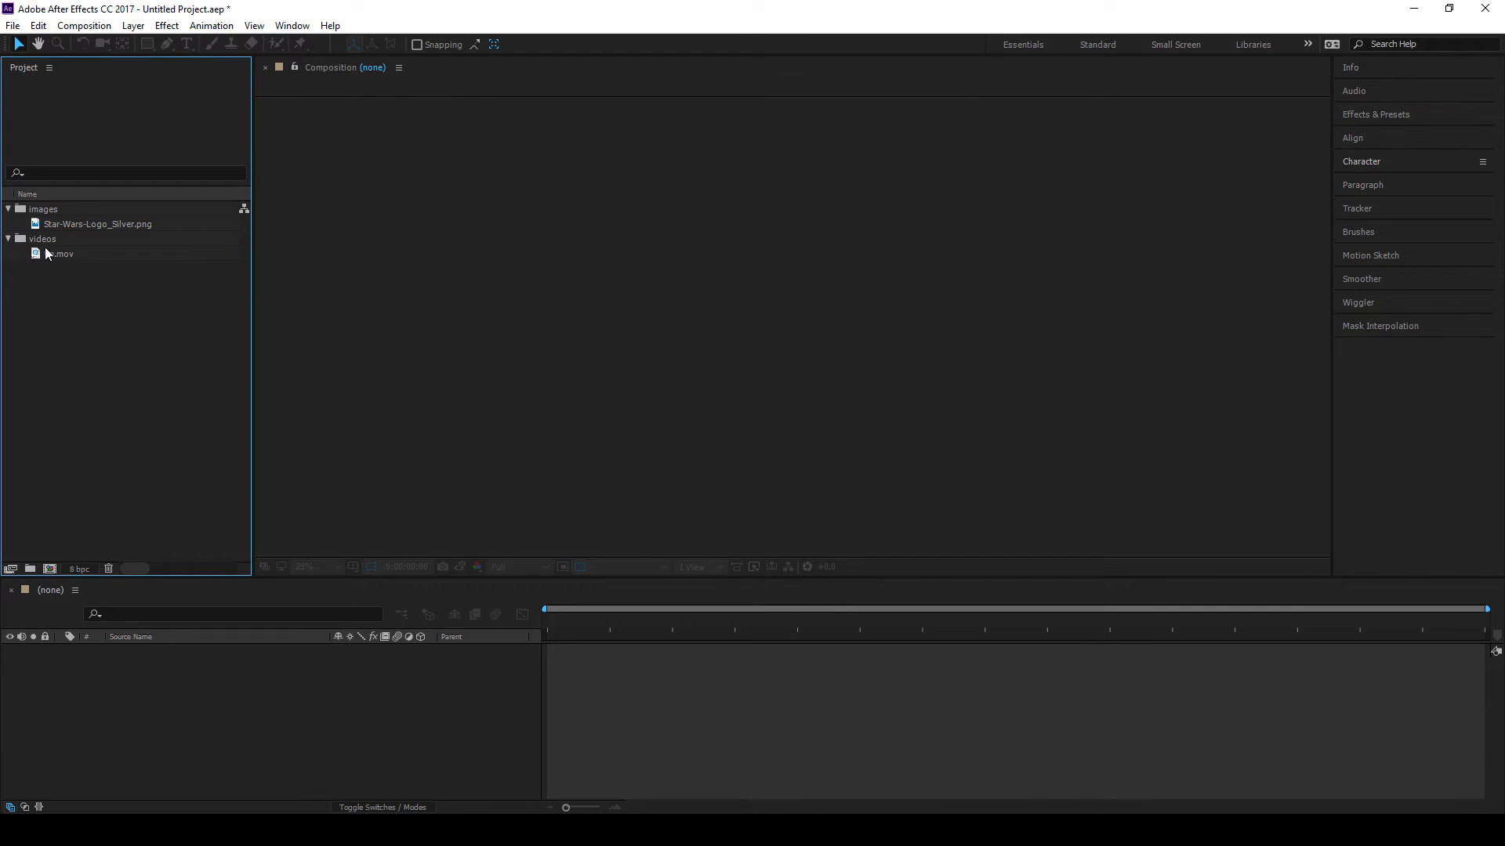
click(67, 256)
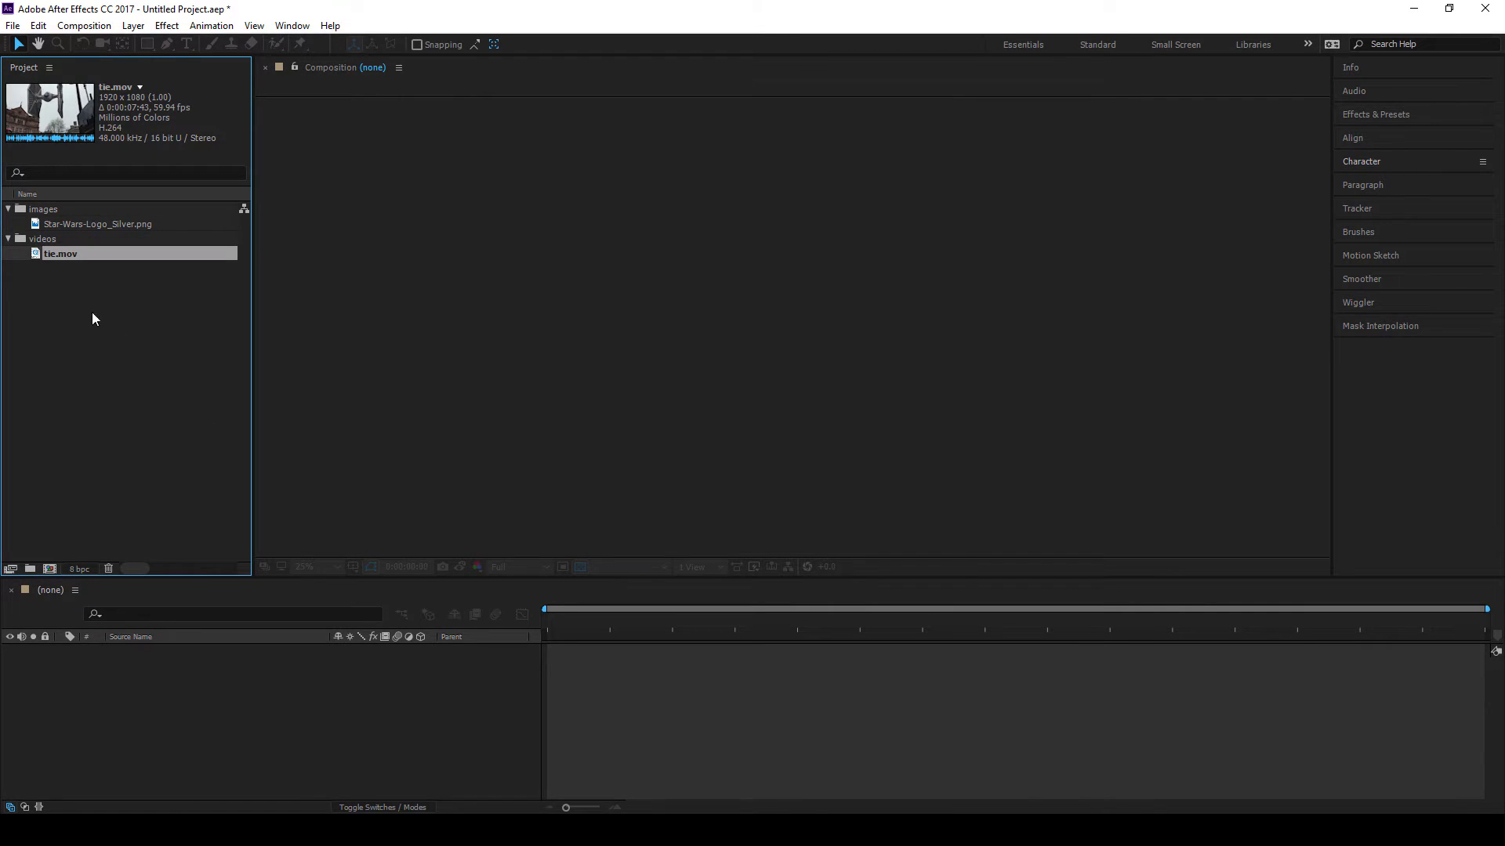
click(8, 238)
click(7, 208)
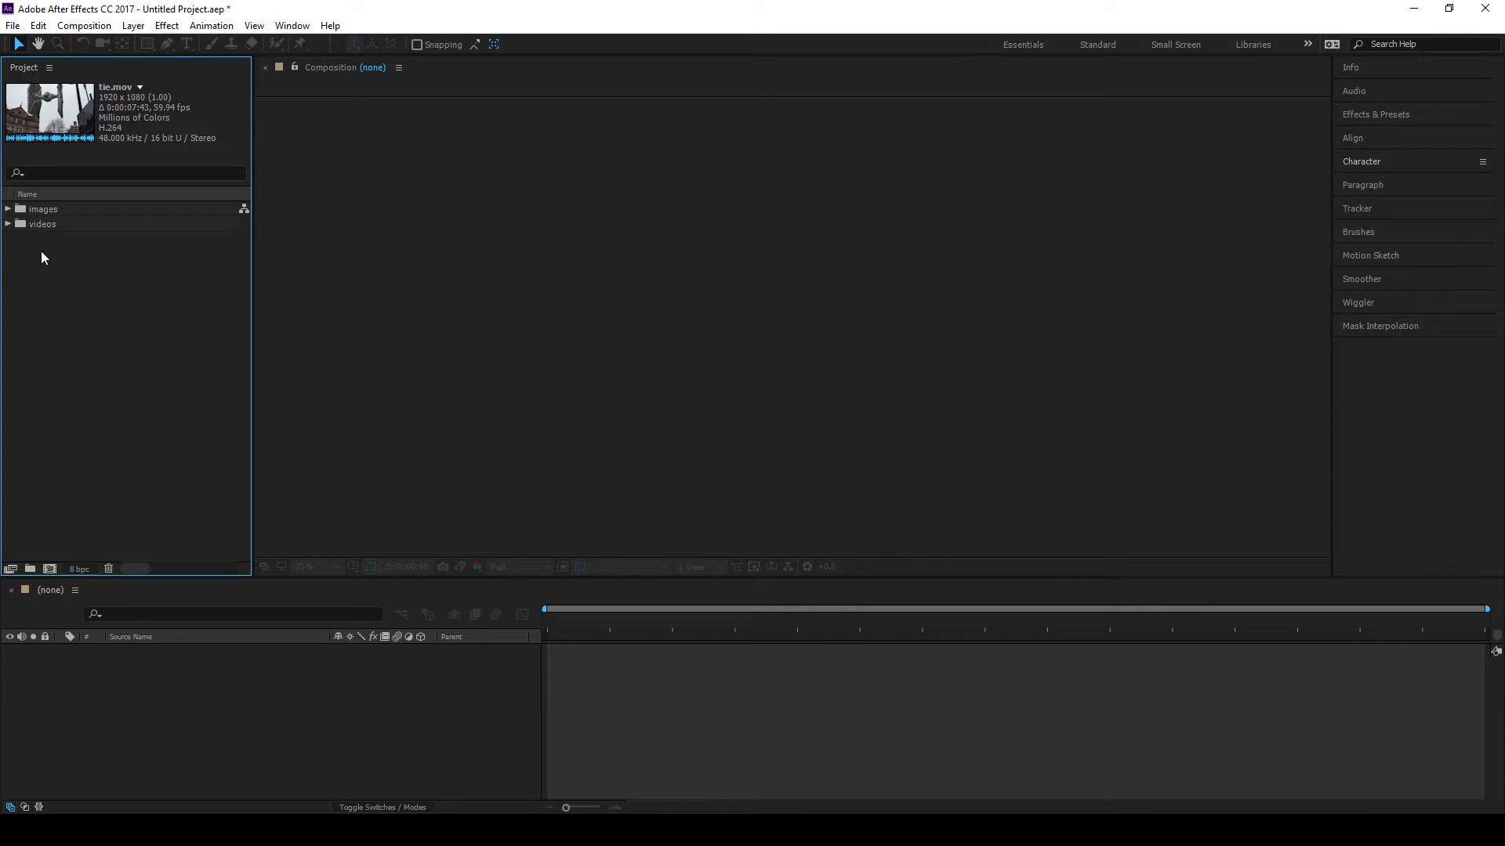
click(8, 224)
click(8, 208)
Start a new composition named StarWars, keeping 30 fps and Full resolution
click(131, 355)
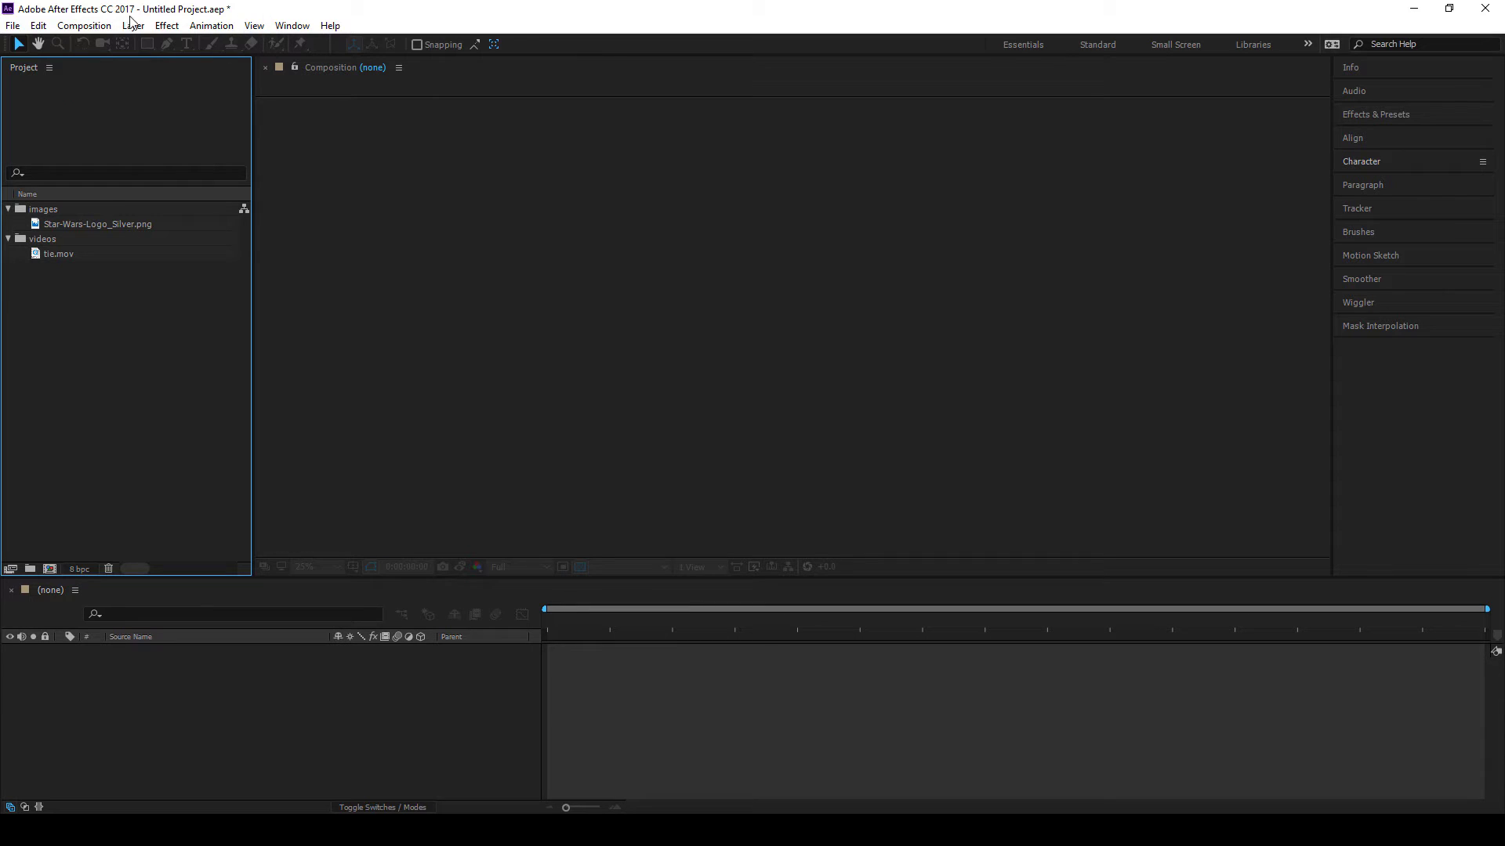
click(83, 26)
click(91, 44)
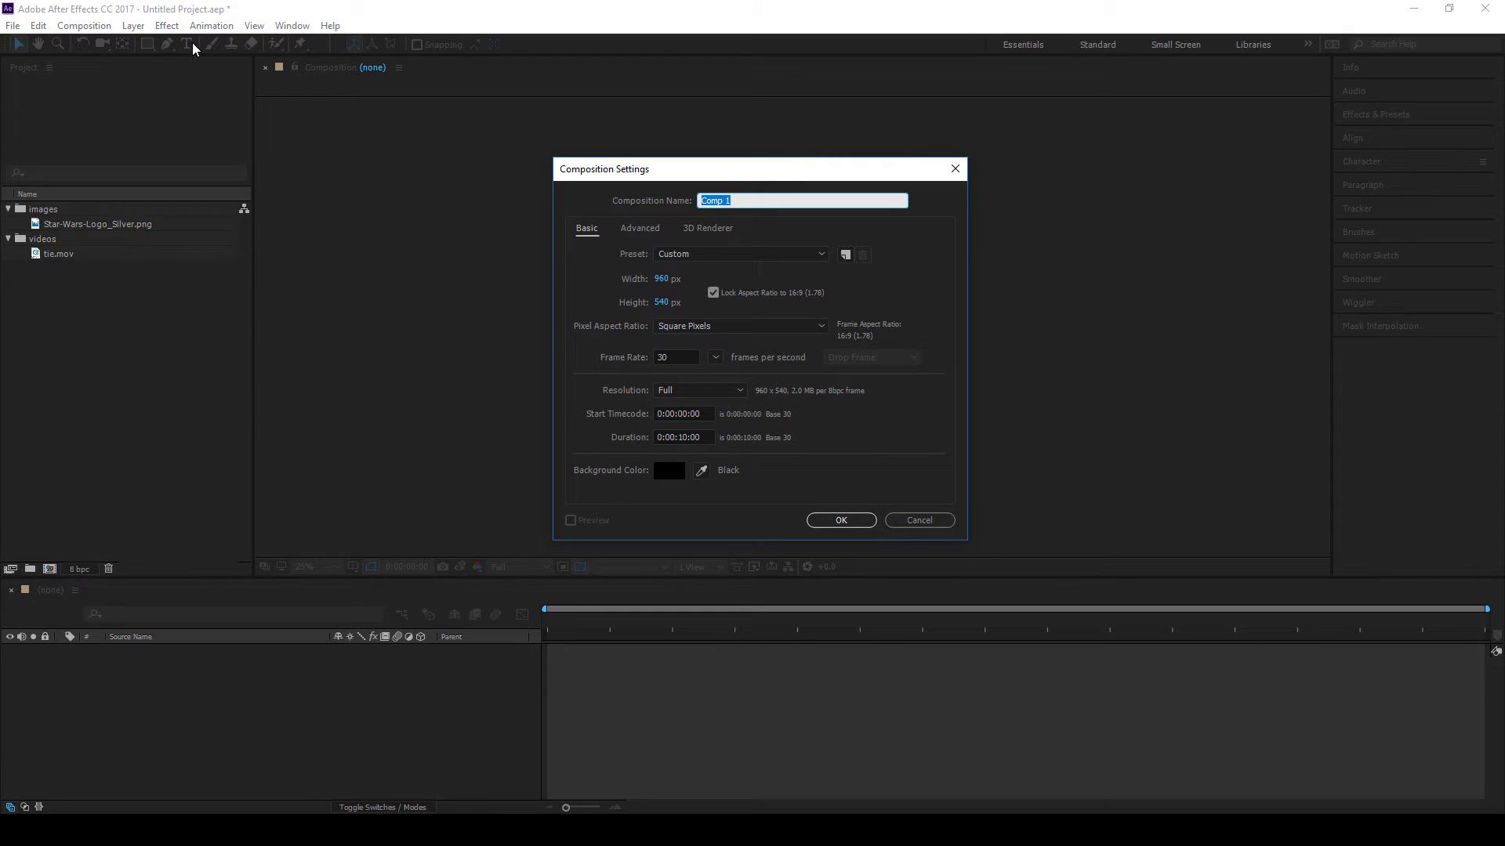
drag(694, 168, 742, 146)
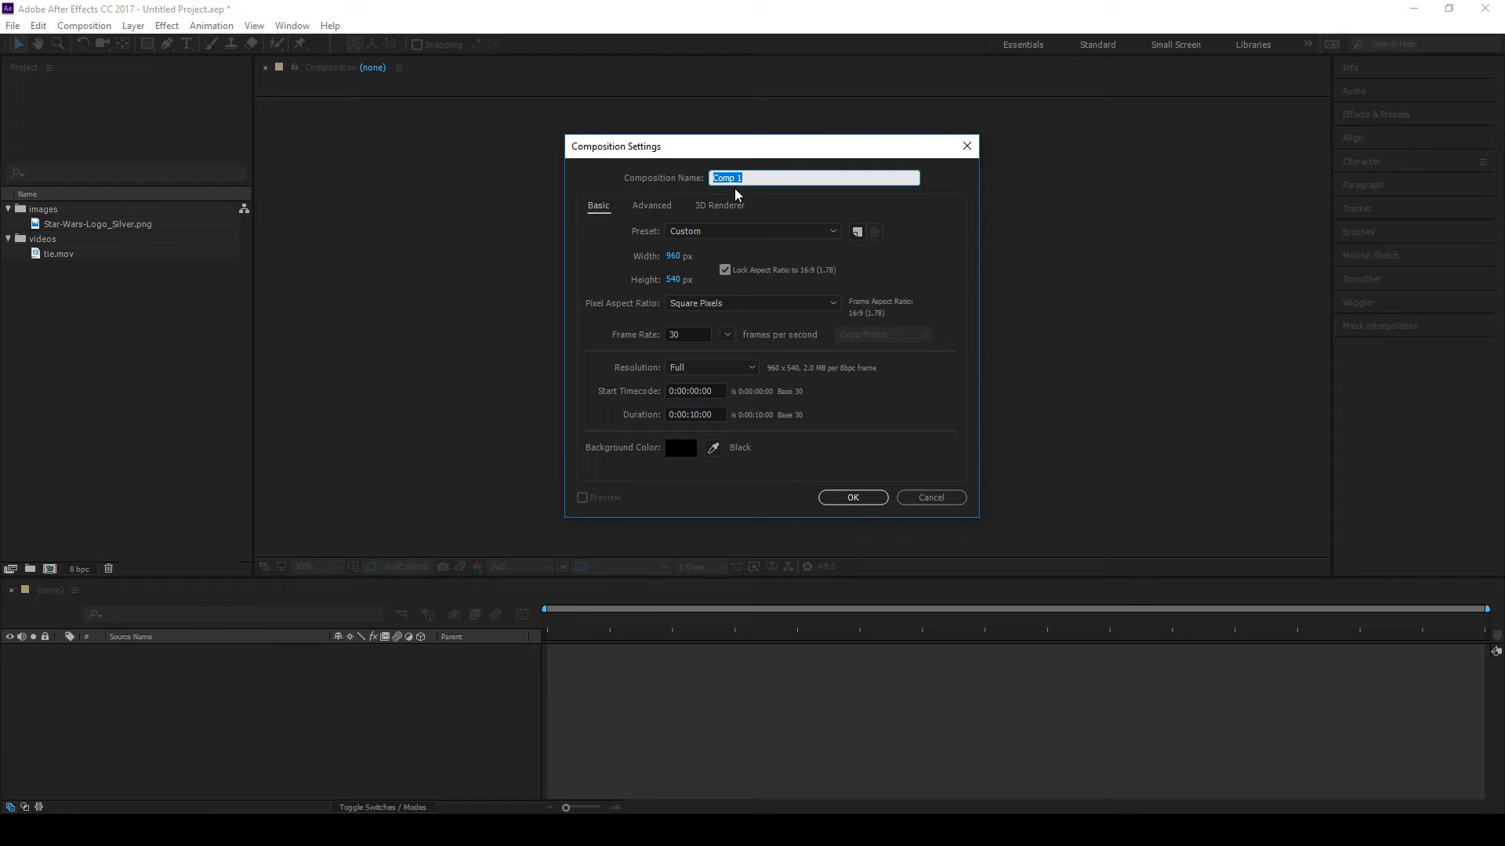
text(StarWars)
click(728, 337)
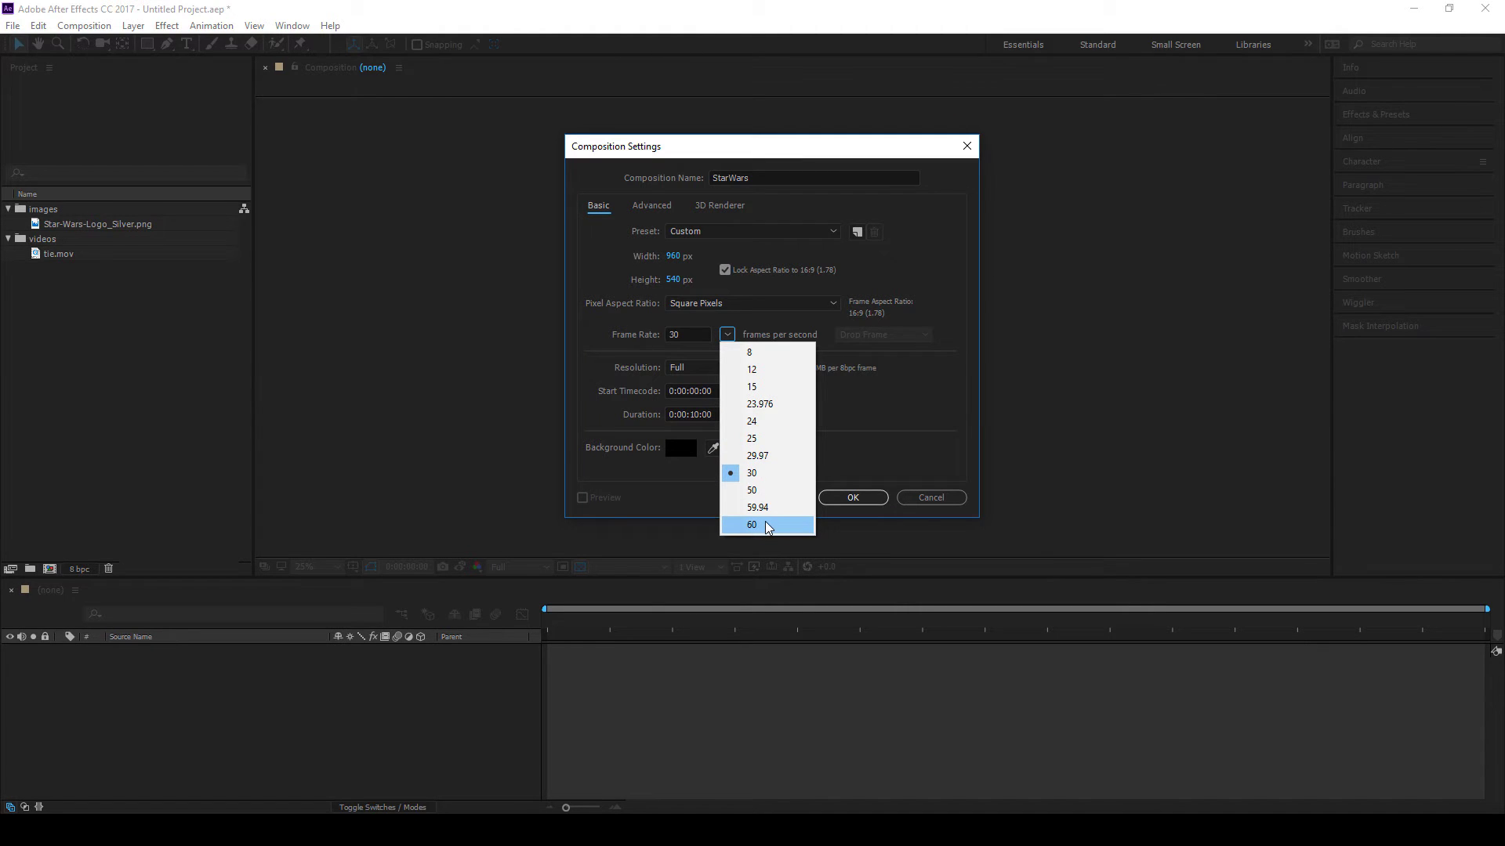
click(827, 449)
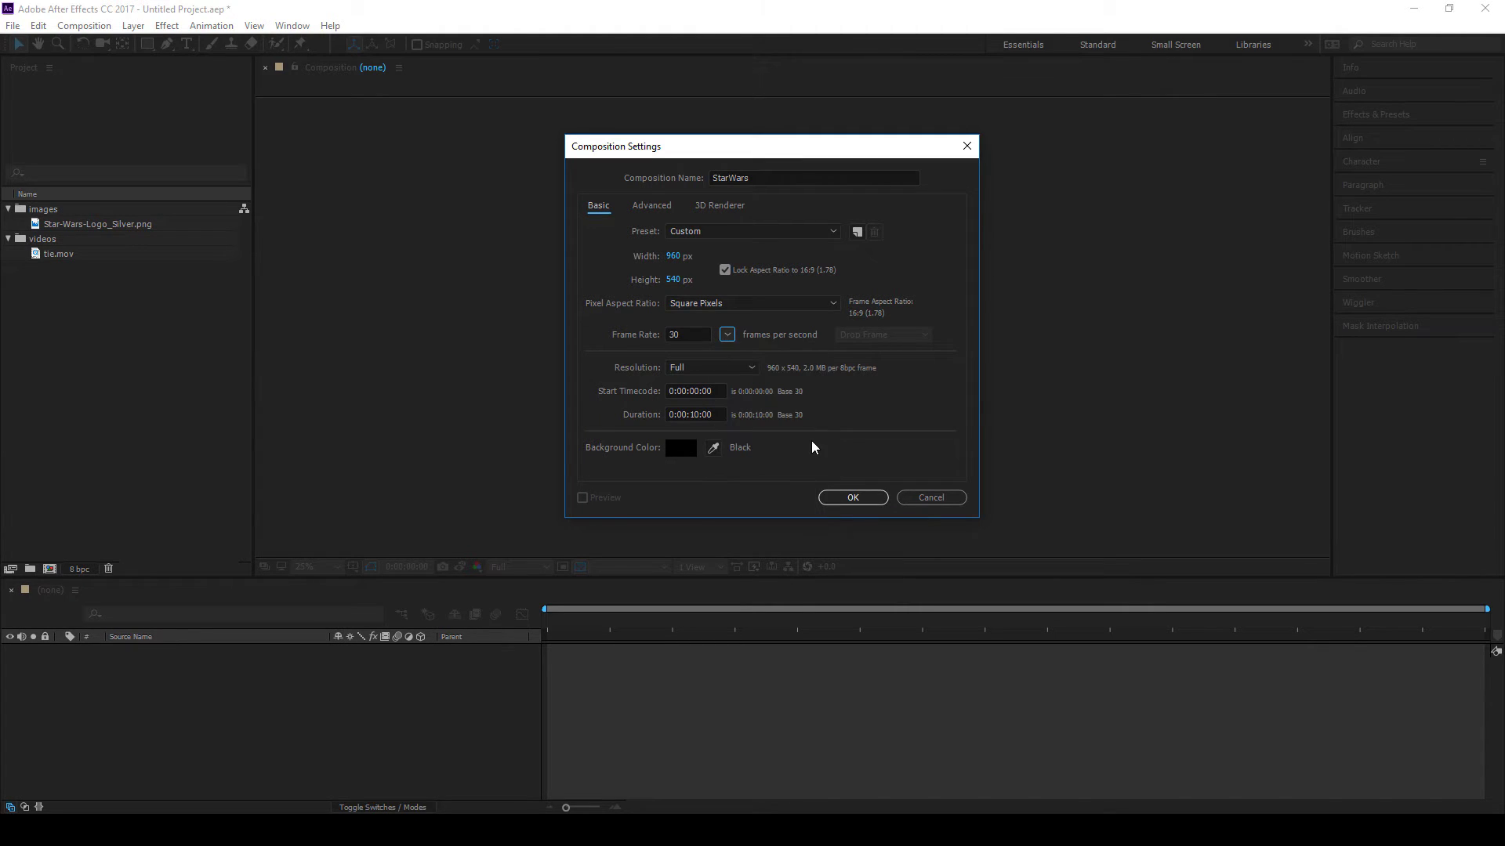
click(715, 370)
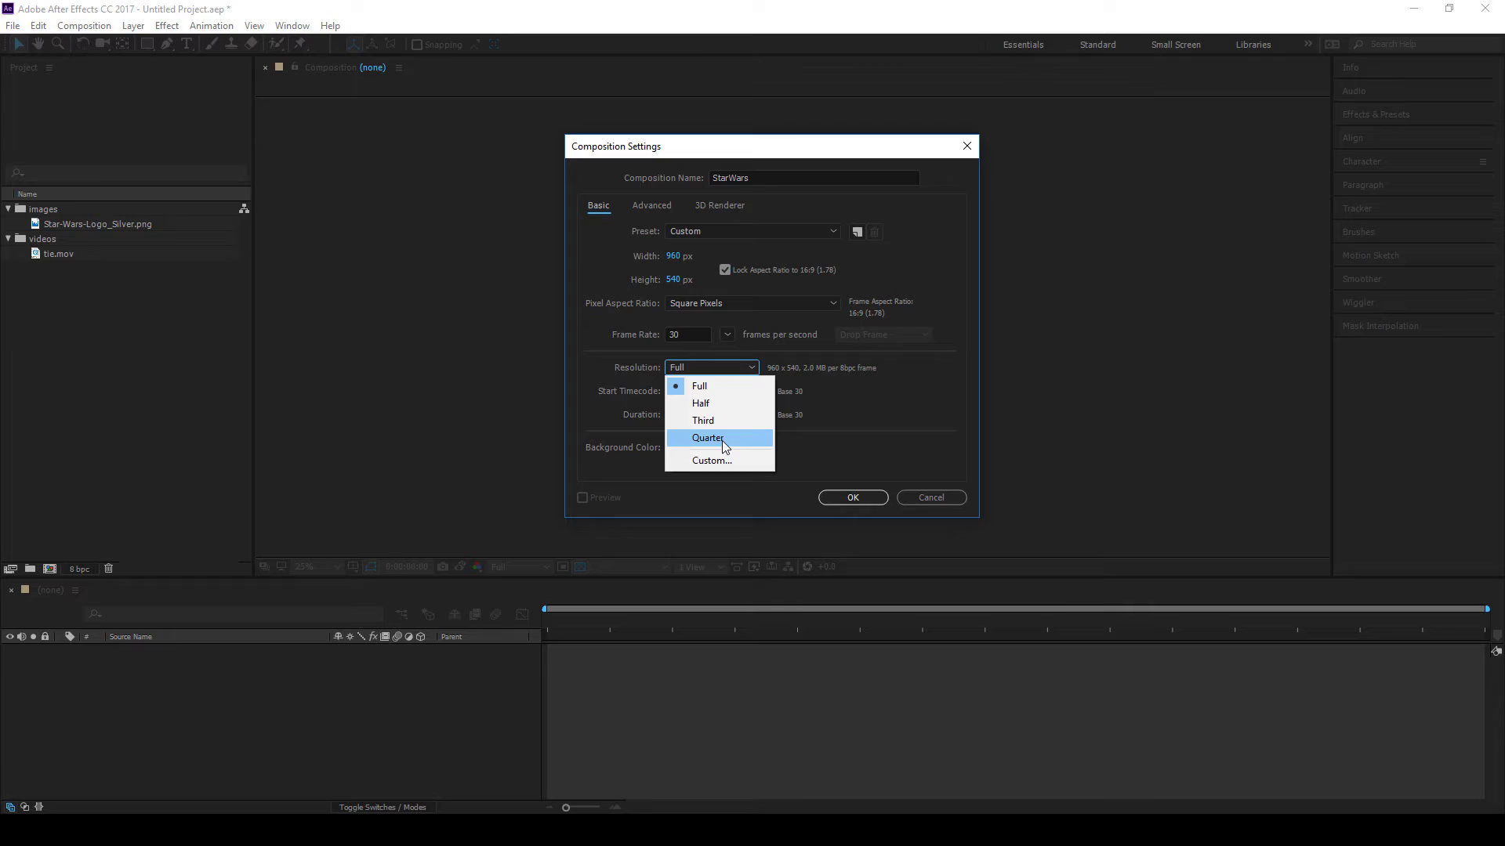
click(780, 427)
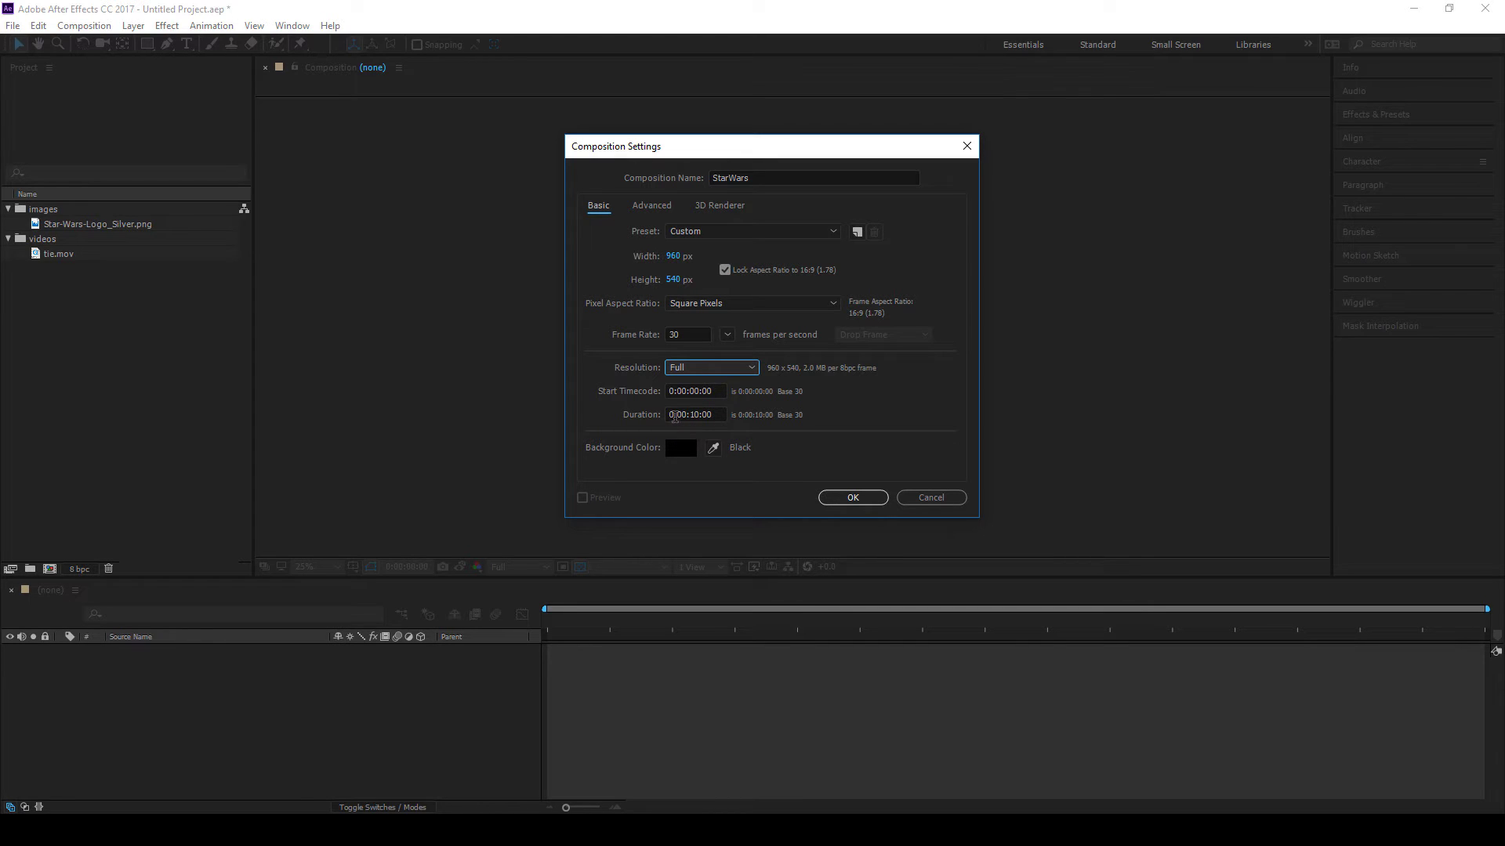
Set the composition duration to 0:00:10:00 and create it
double_click(682, 414)
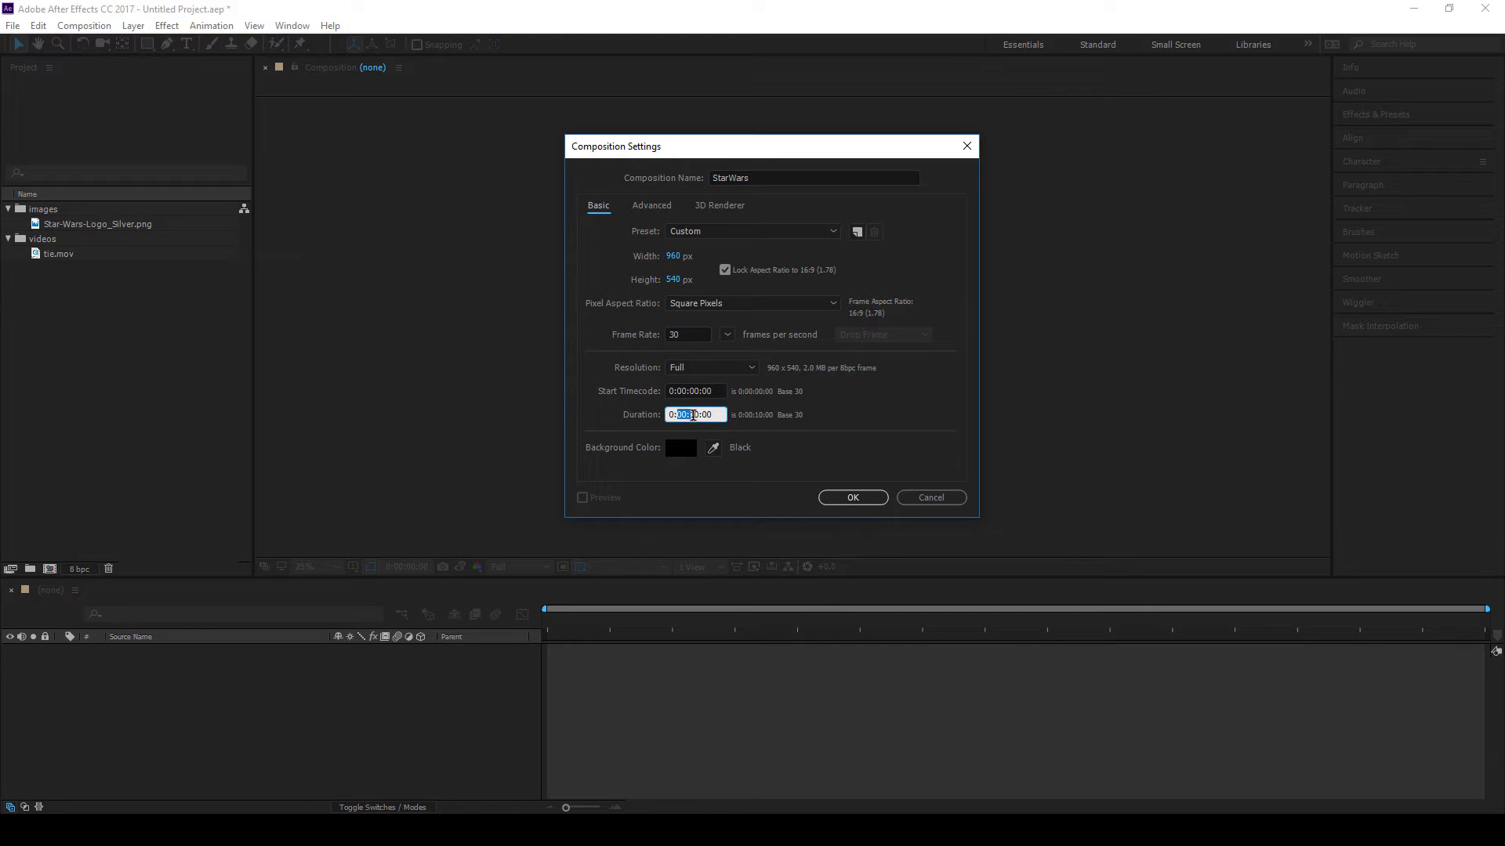
double_click(695, 415)
double_click(680, 414)
double_click(671, 415)
click(694, 422)
text(10)
drag(655, 150, 644, 118)
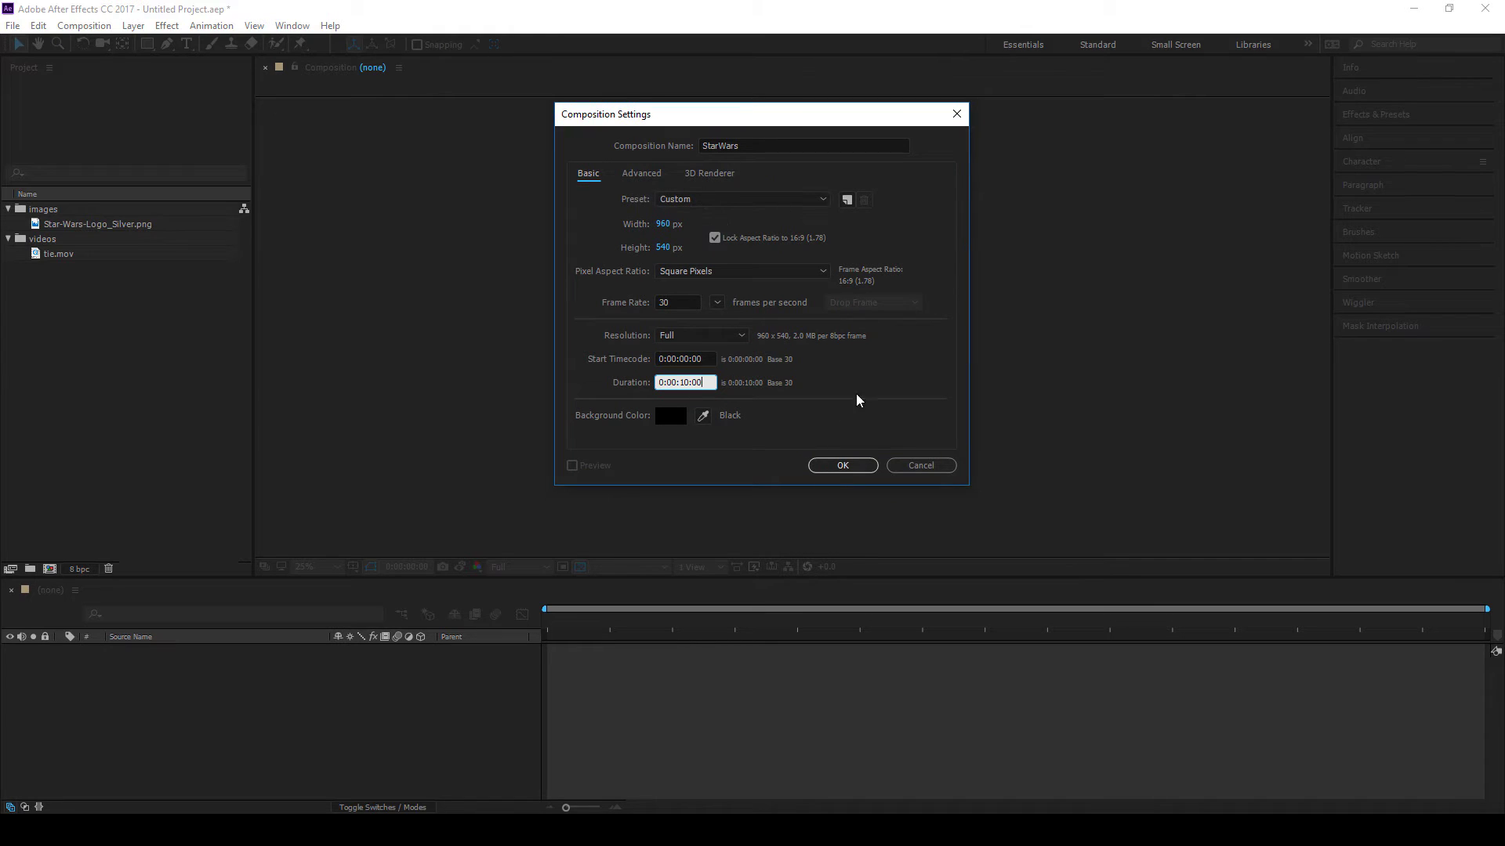
click(838, 466)
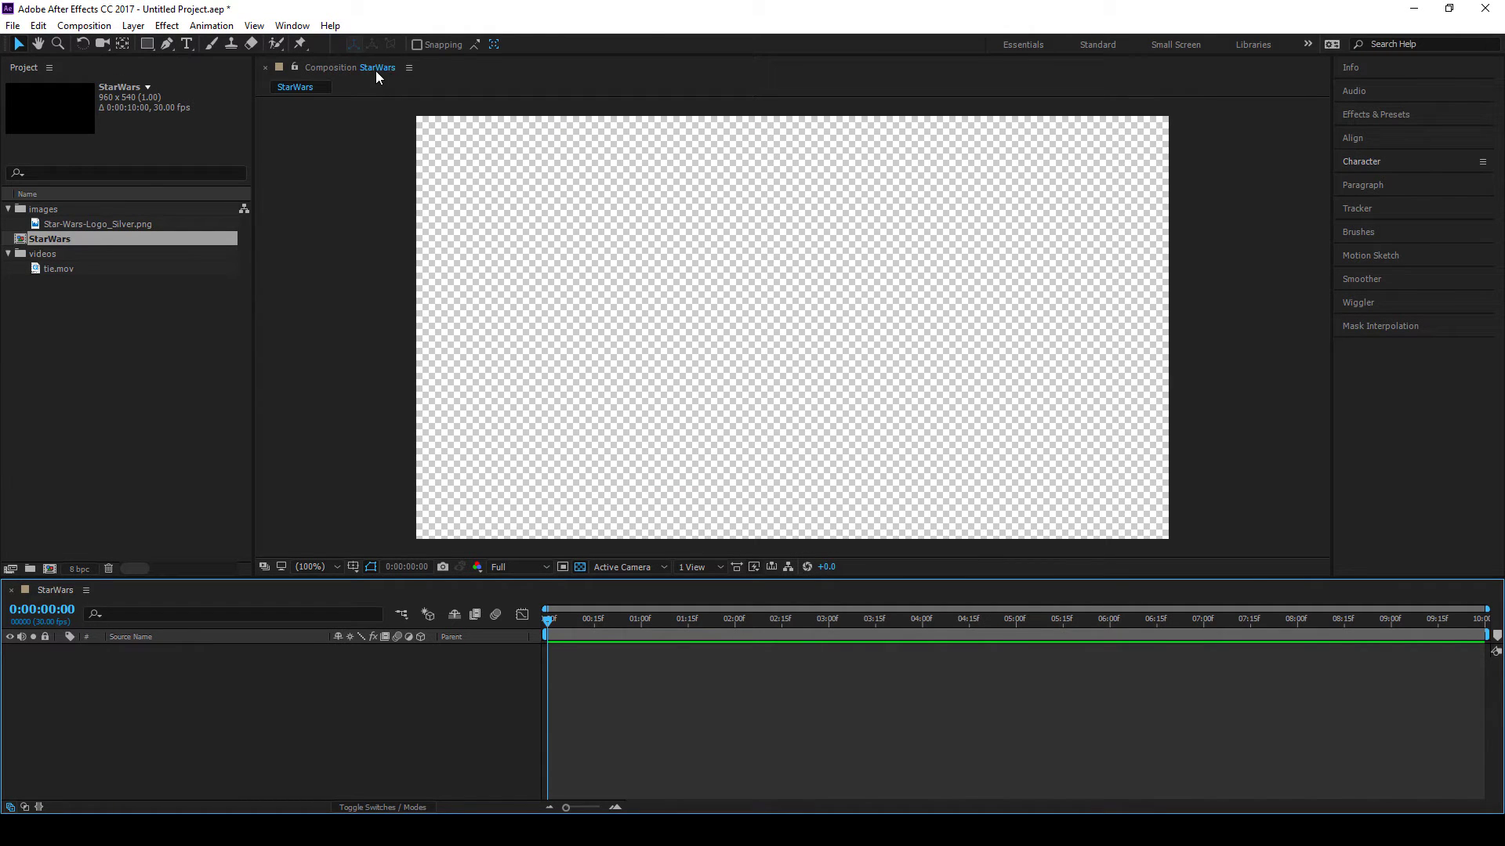
click(82, 25)
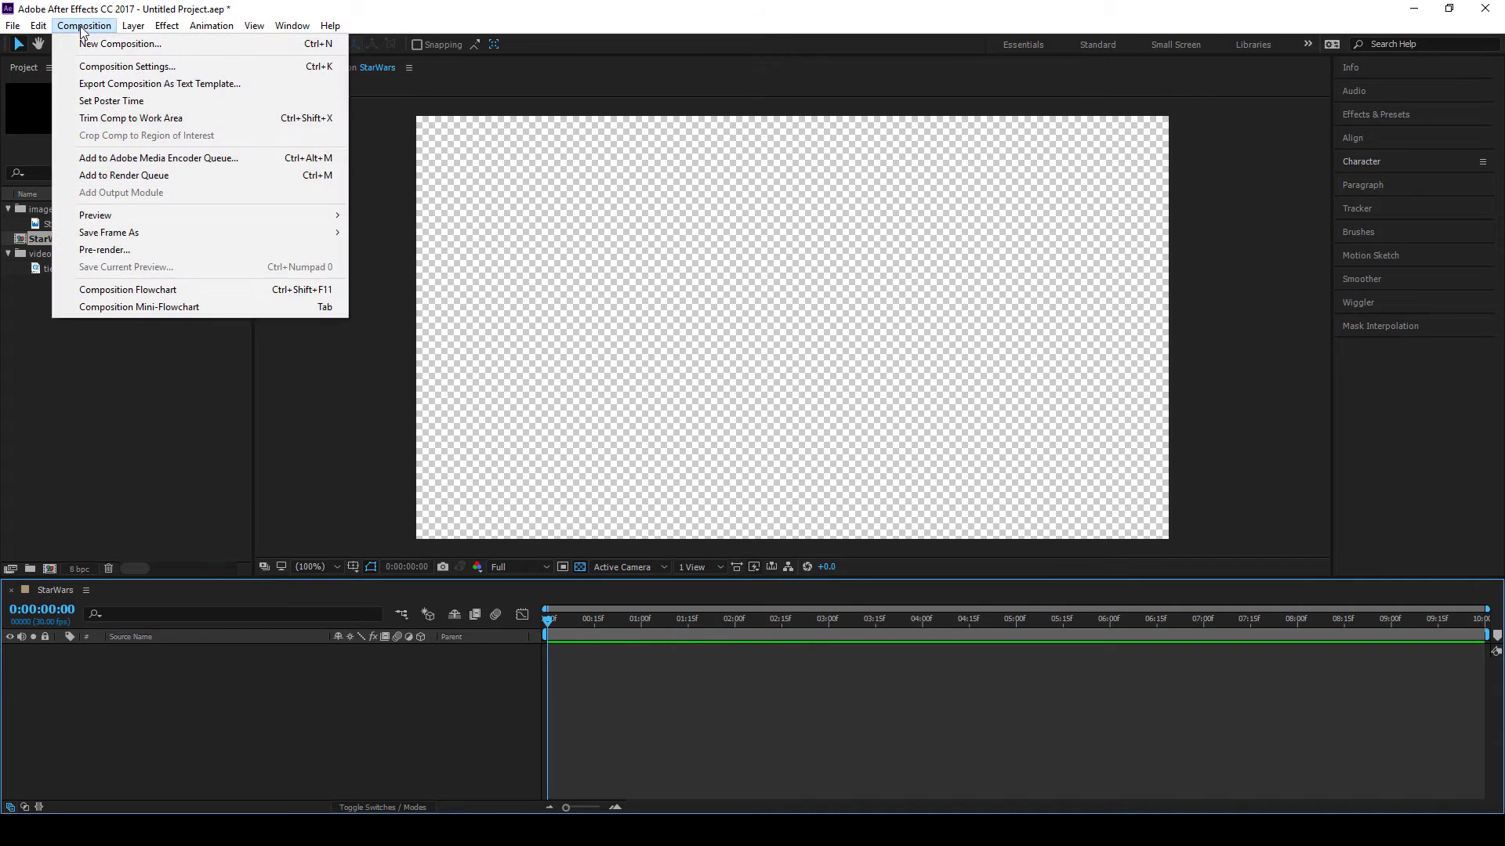
click(105, 66)
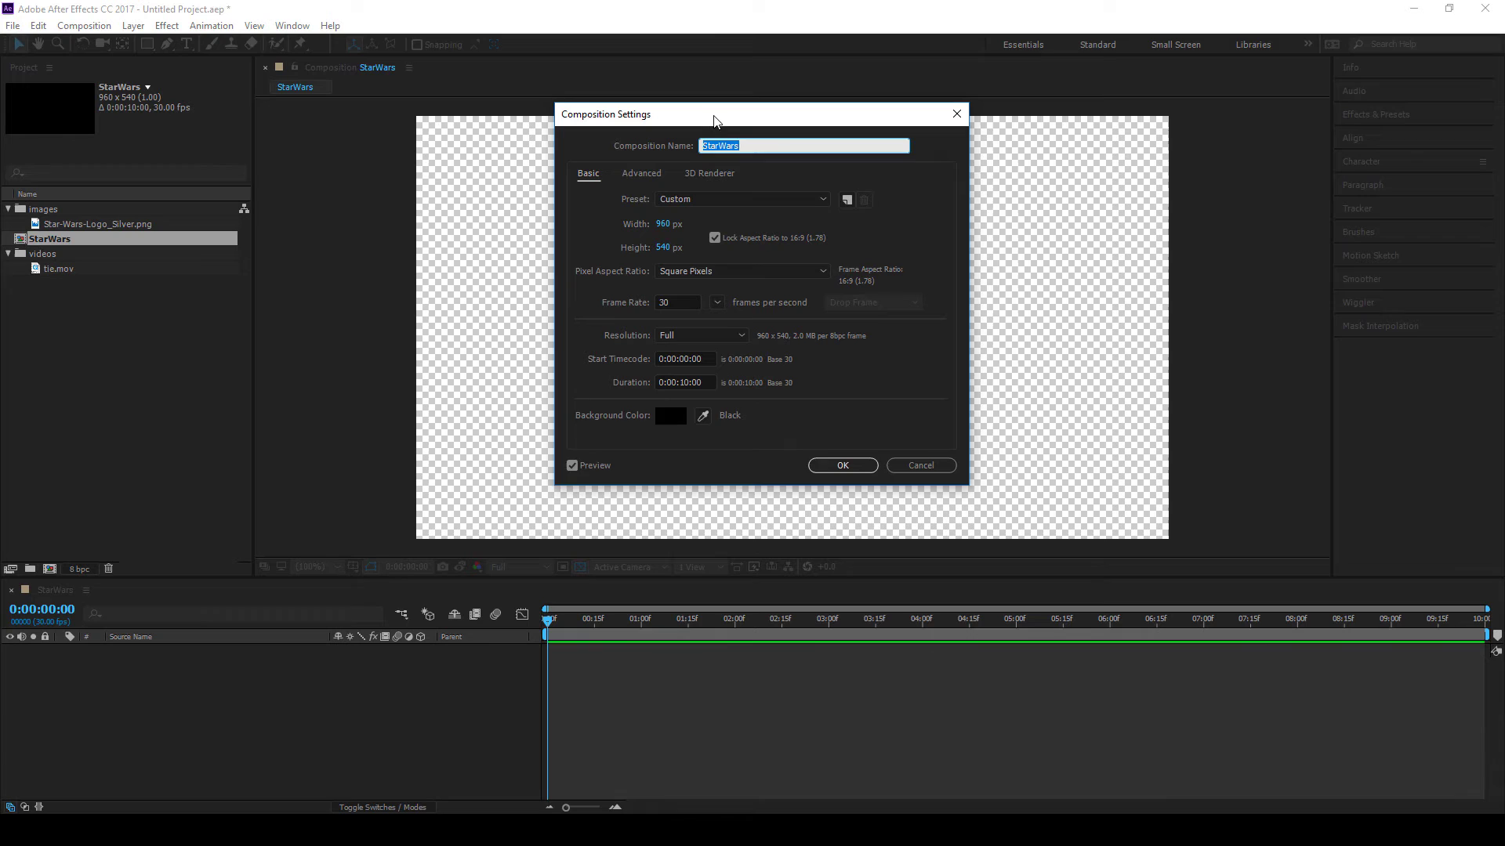
drag(714, 120, 747, 129)
click(875, 475)
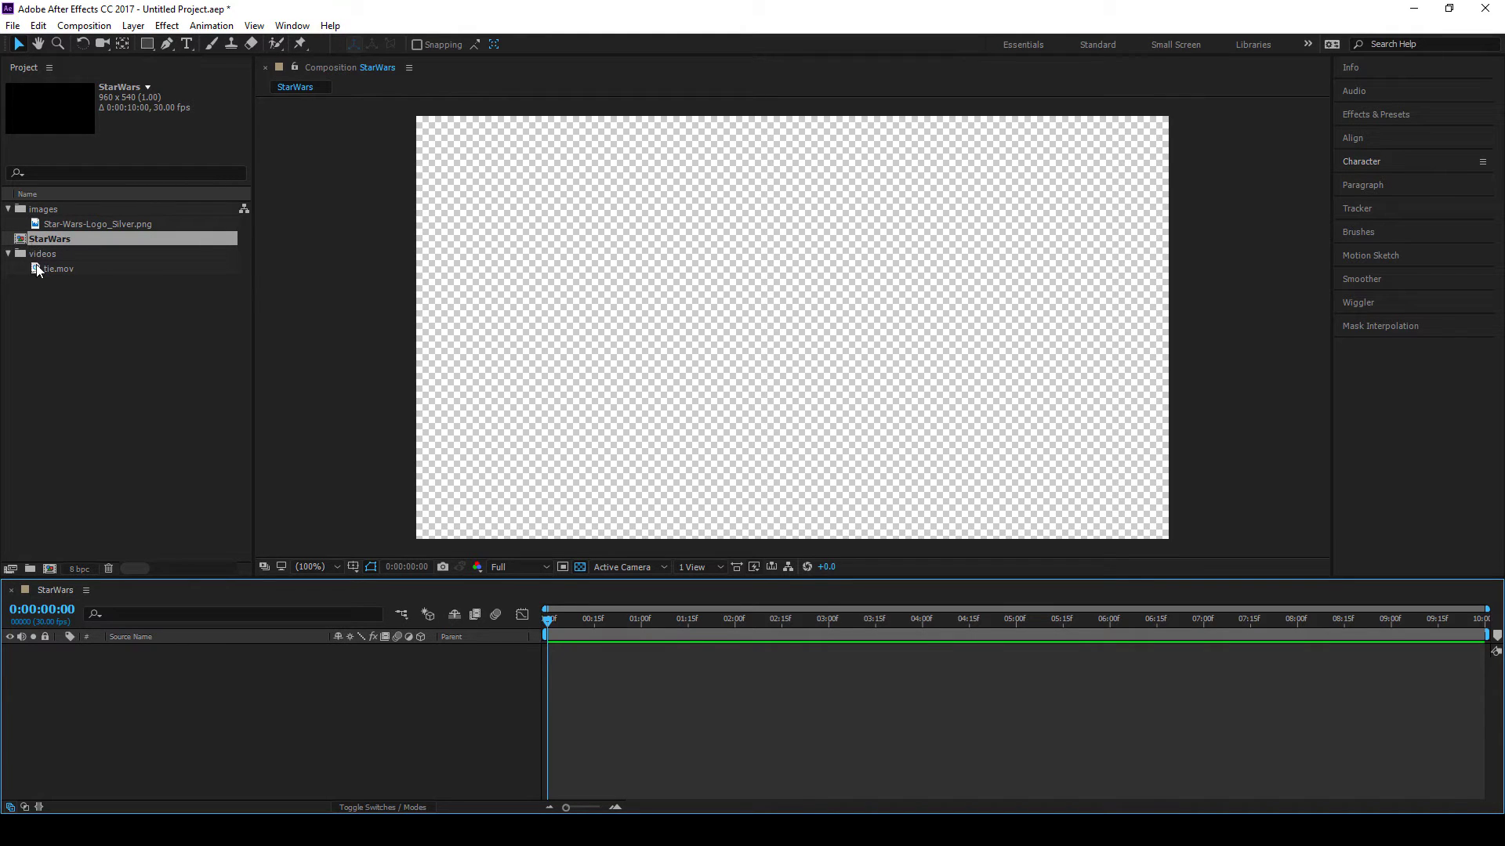
Create a compositions folder and move the StarWars comp into it
click(47, 321)
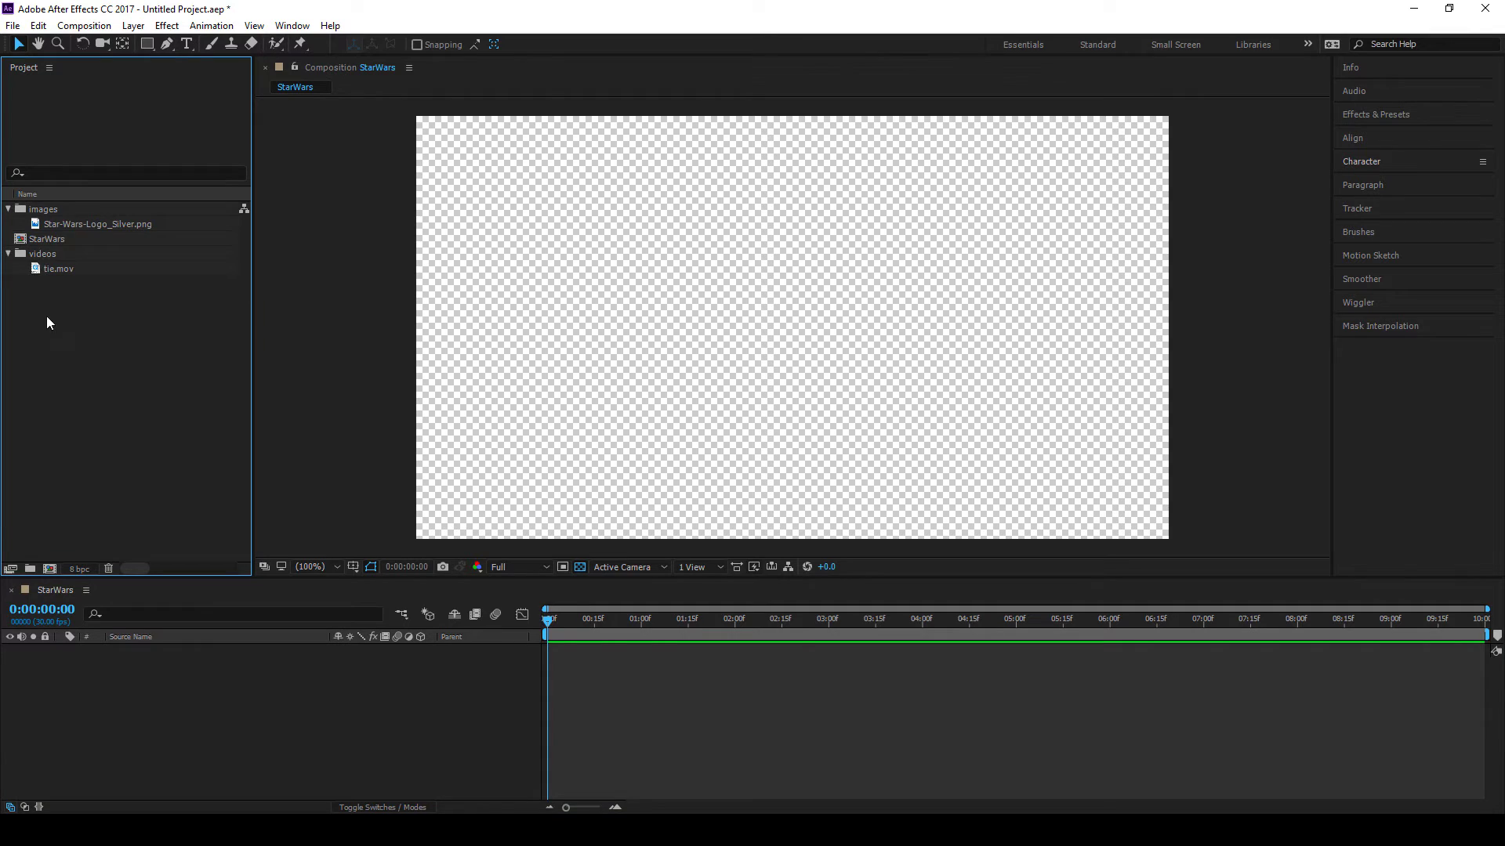
click(45, 243)
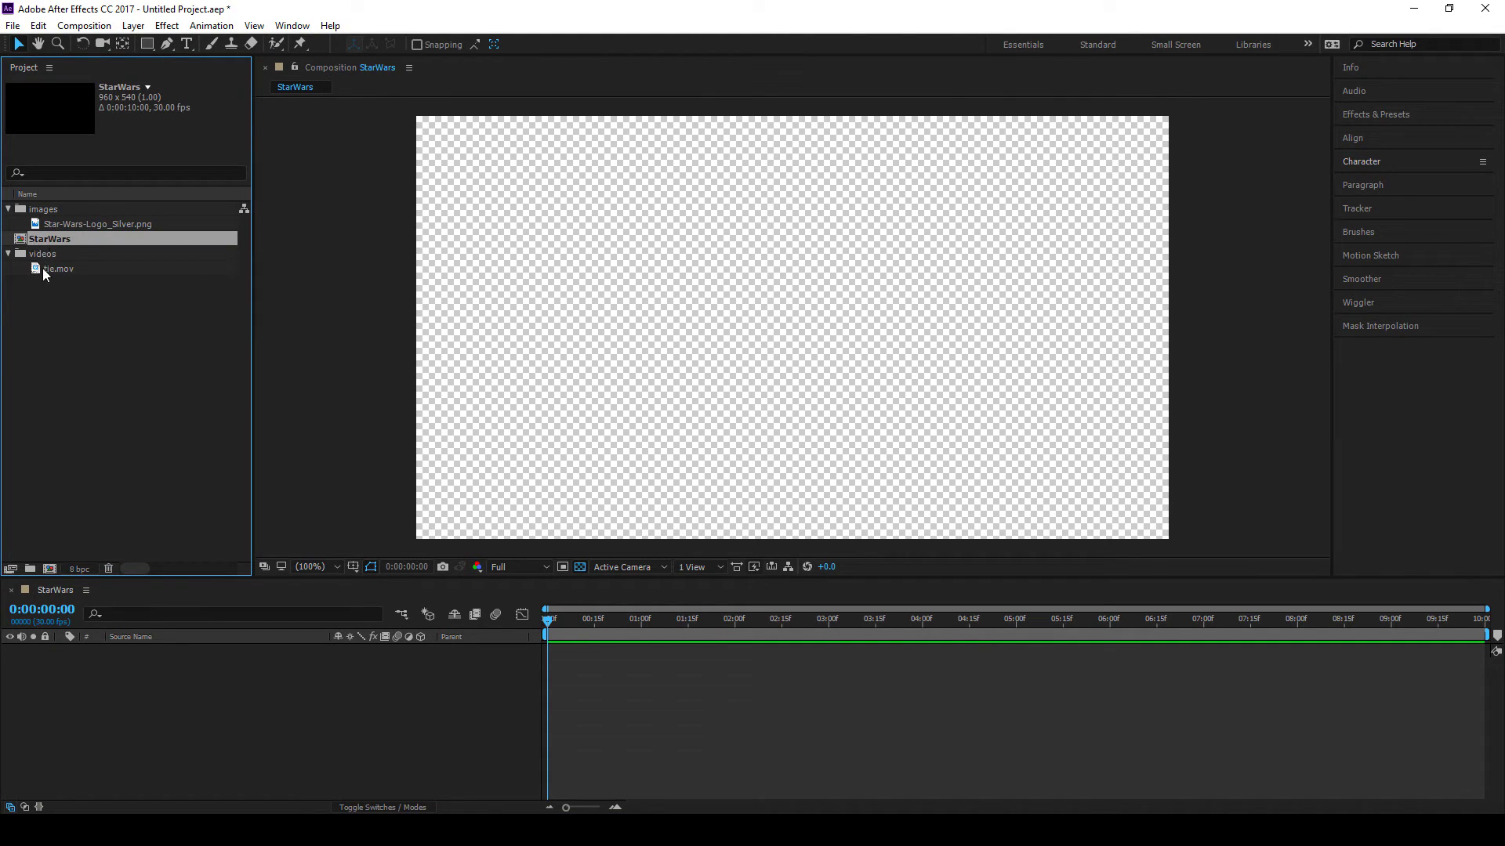
click(31, 312)
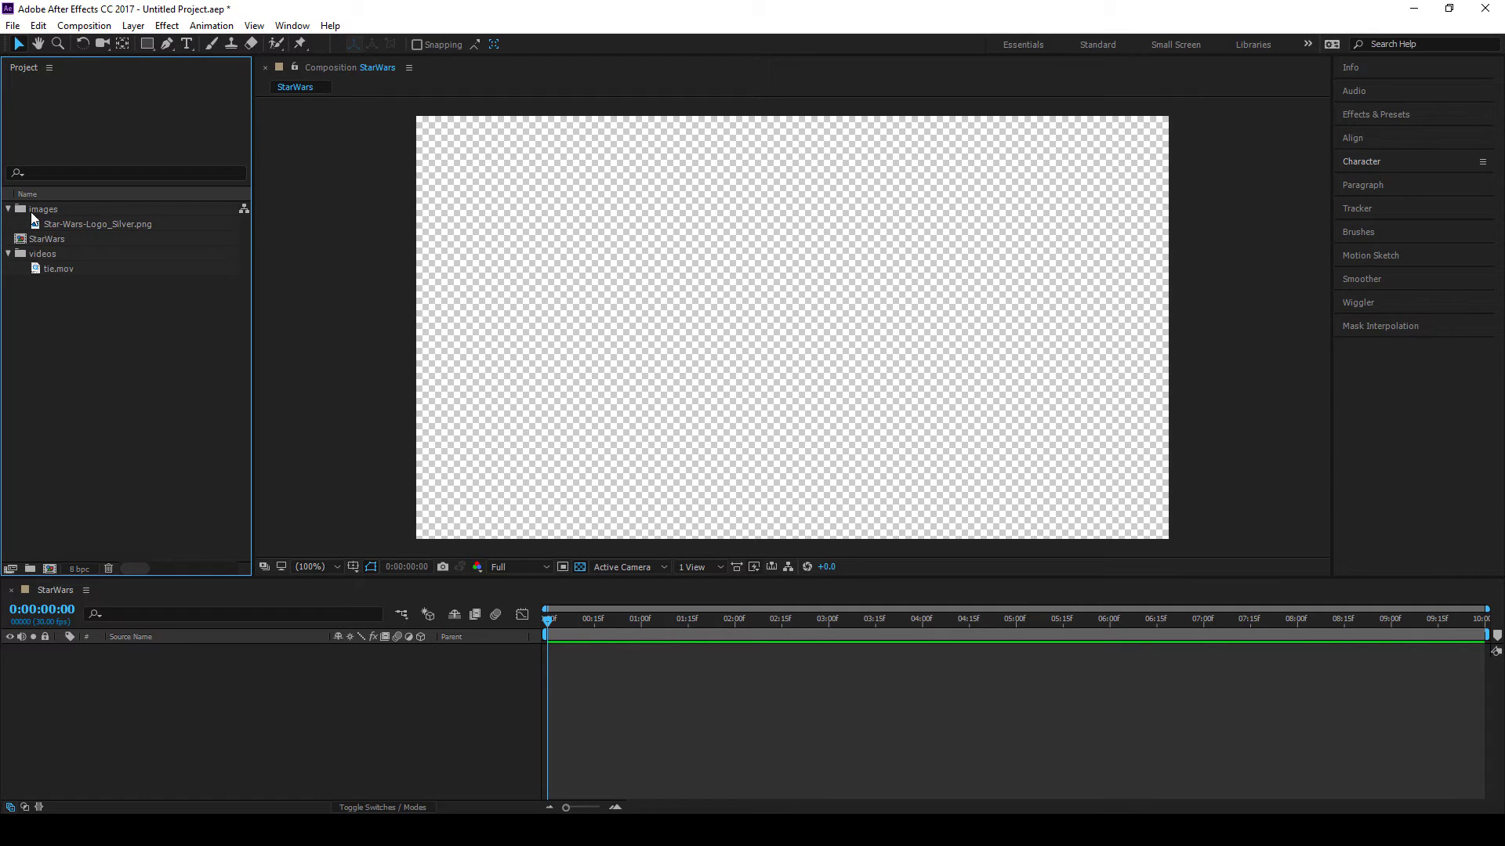
click(31, 570)
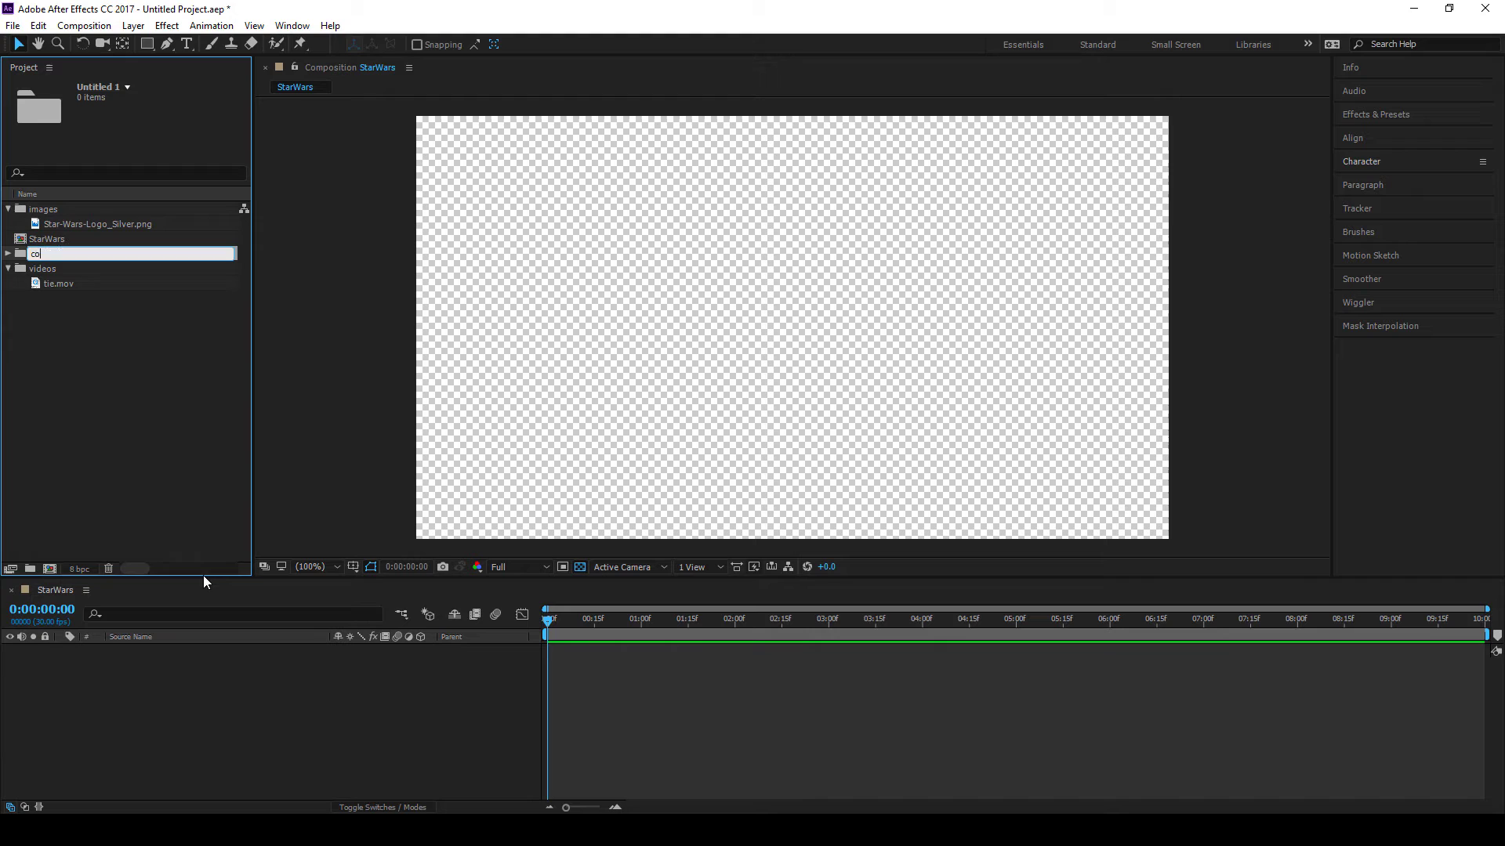
text(ositions)
key(Return)
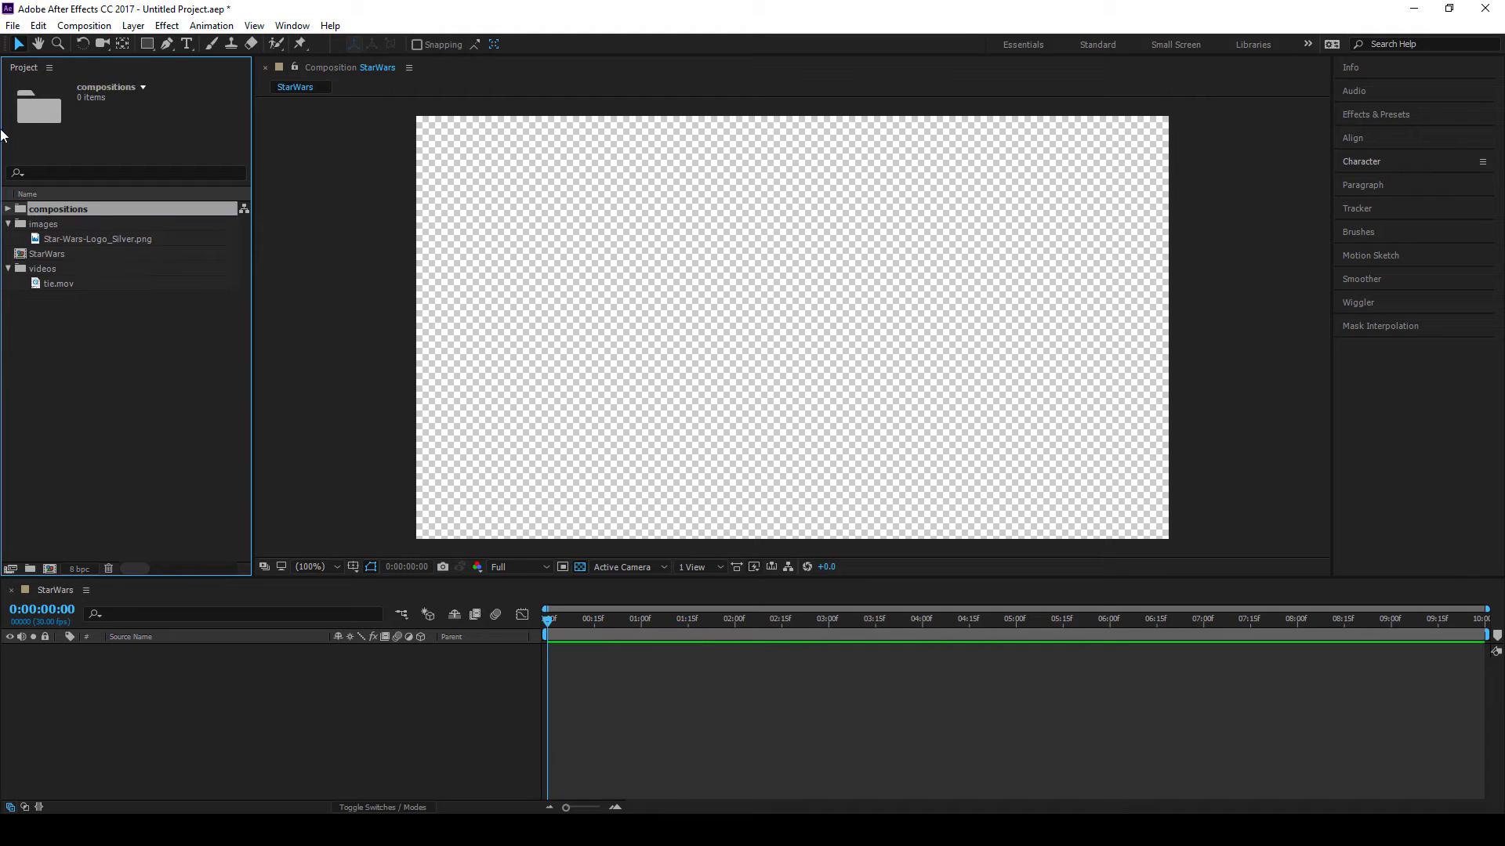
drag(36, 252, 49, 210)
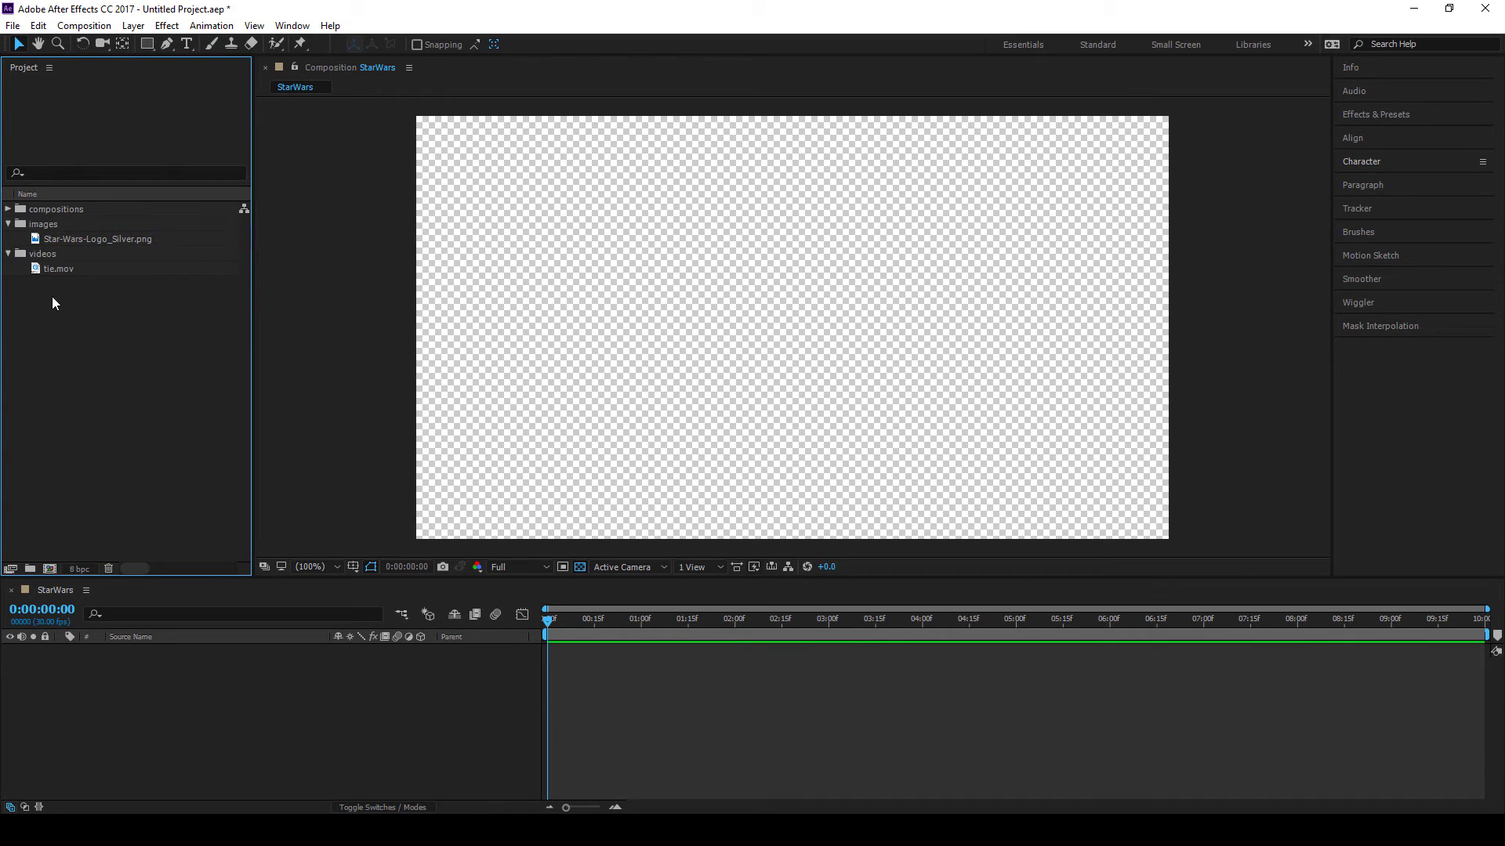
Collapse and re-expand the images, videos and compositions folders
click(8, 224)
click(8, 239)
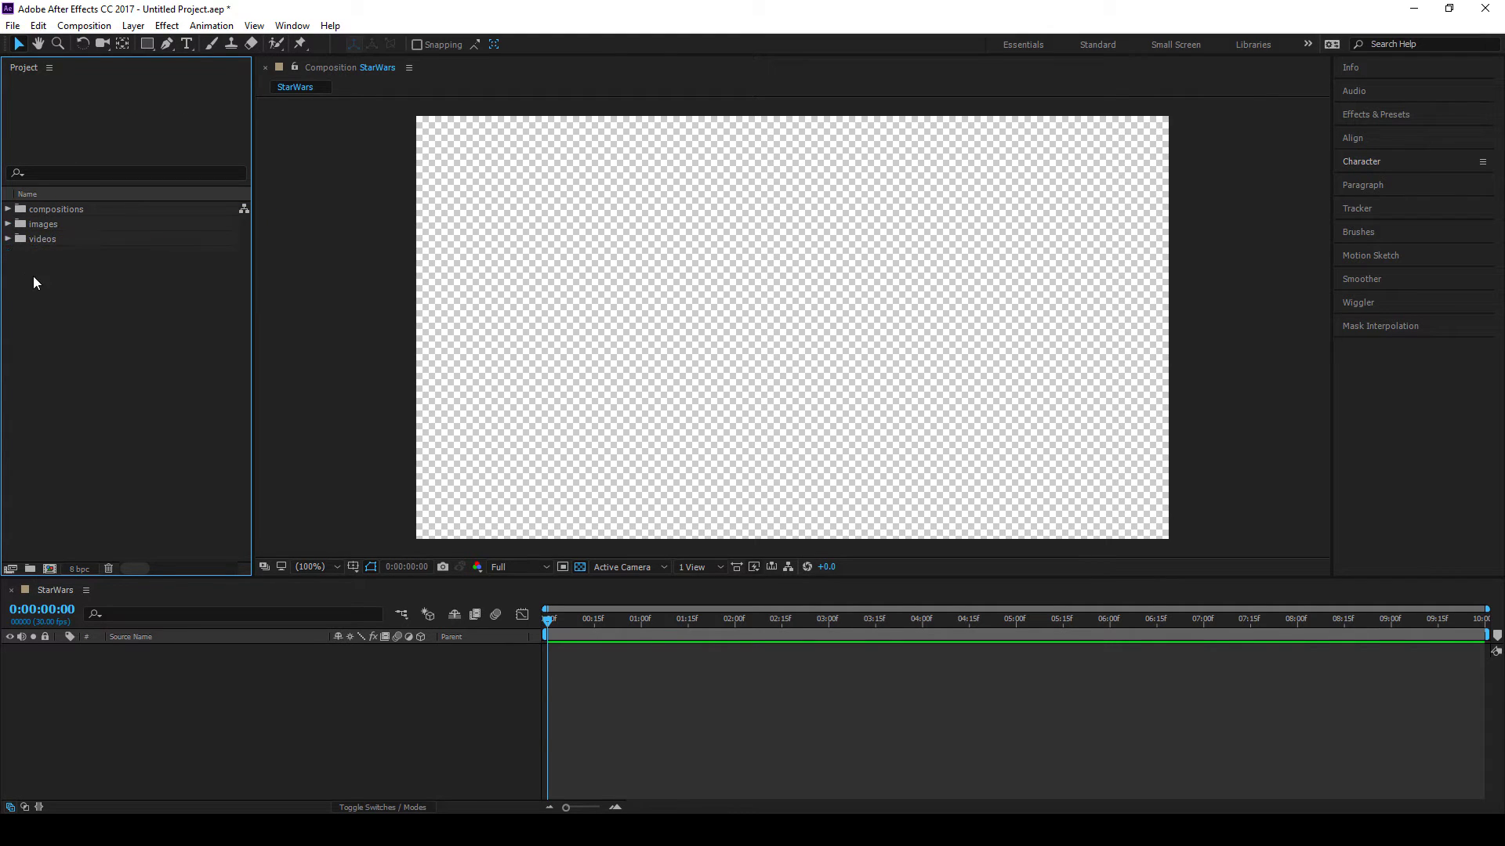
click(8, 239)
click(7, 224)
click(7, 209)
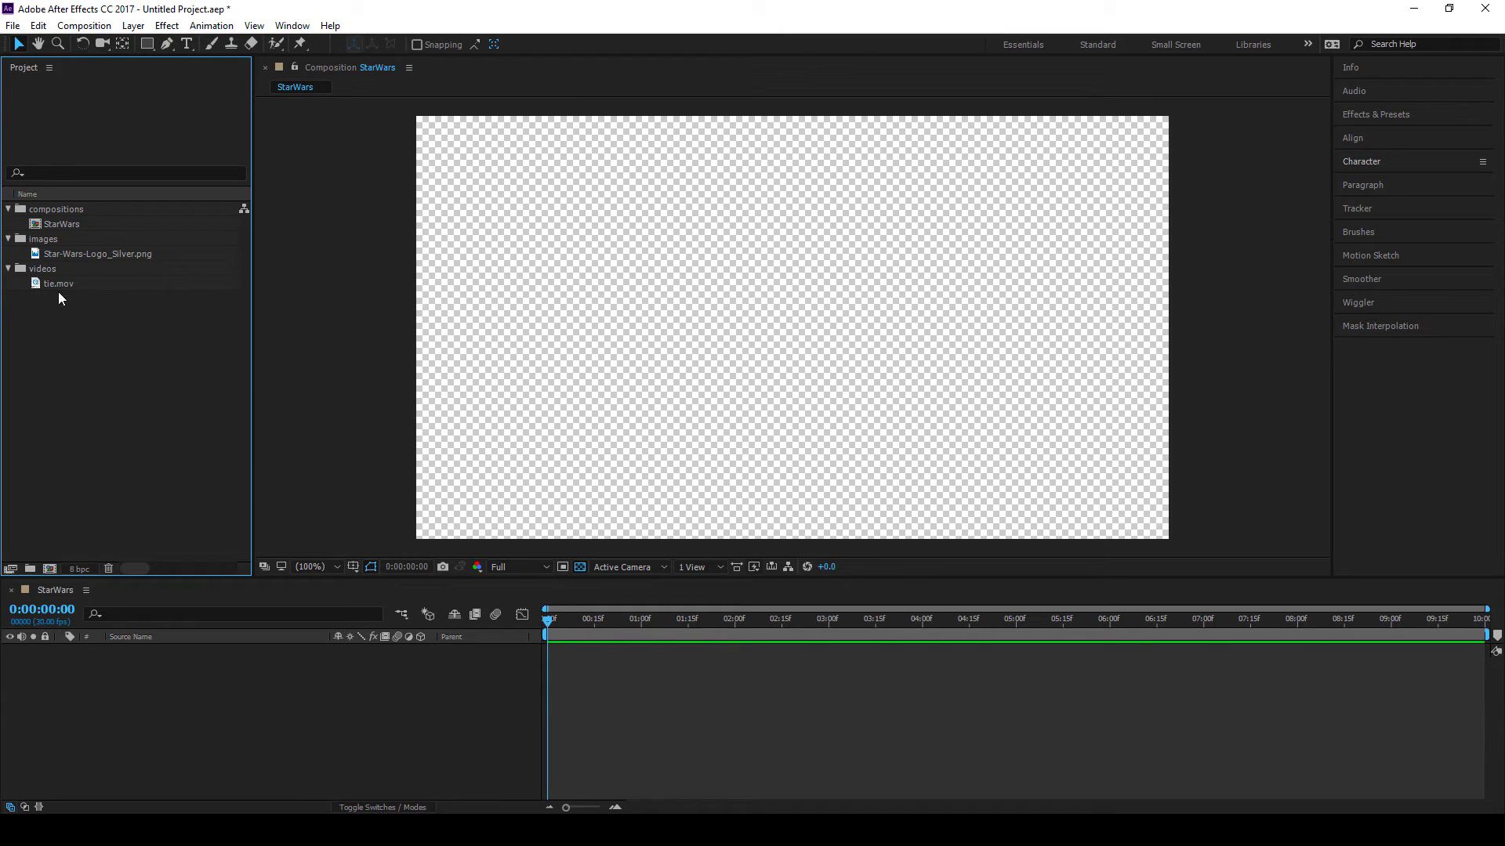
click(36, 282)
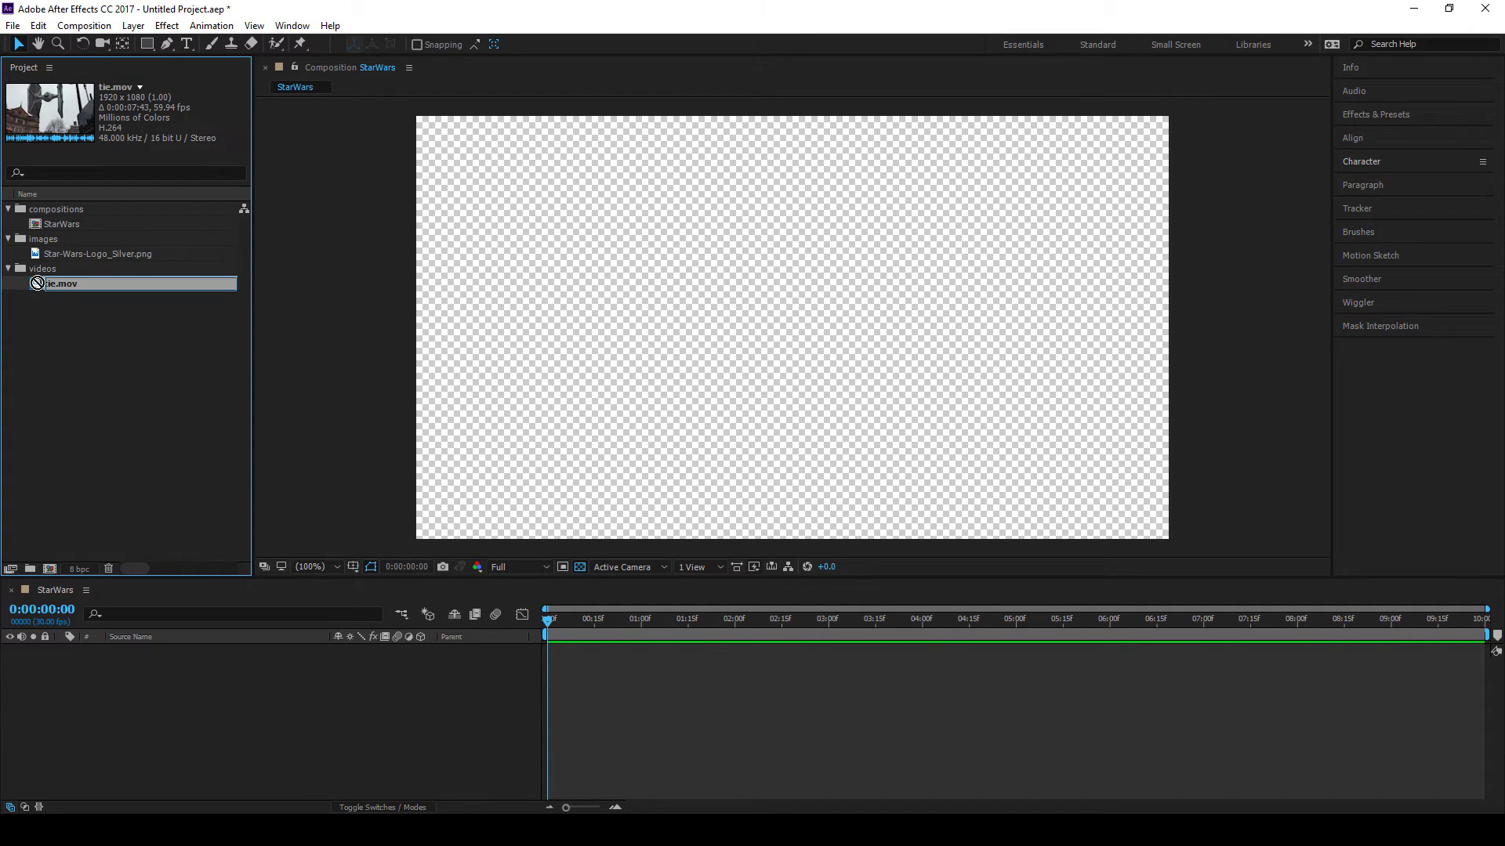
drag(36, 283, 743, 422)
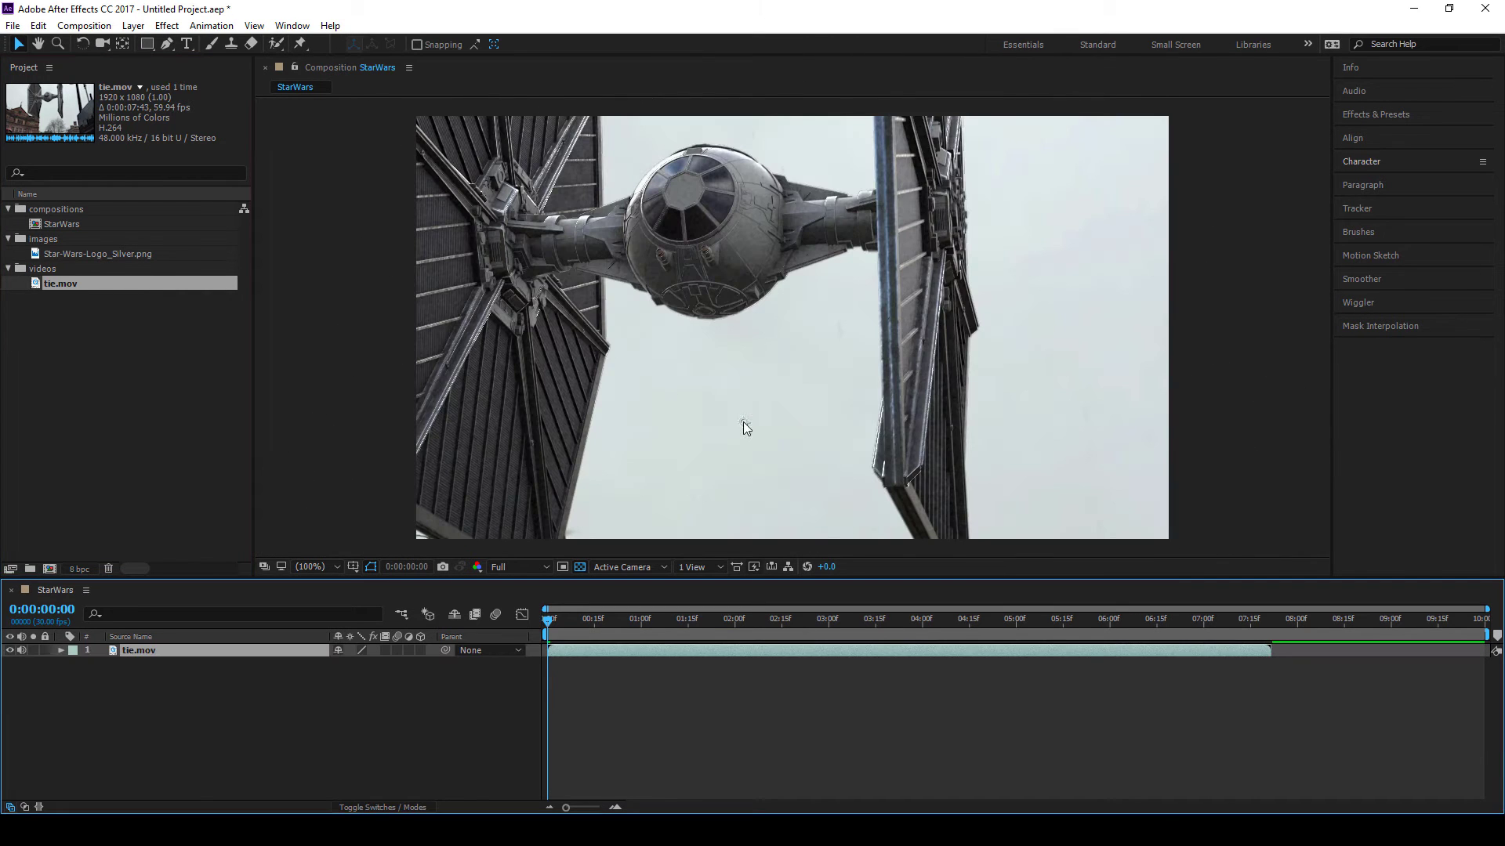
drag(773, 249, 647, 257)
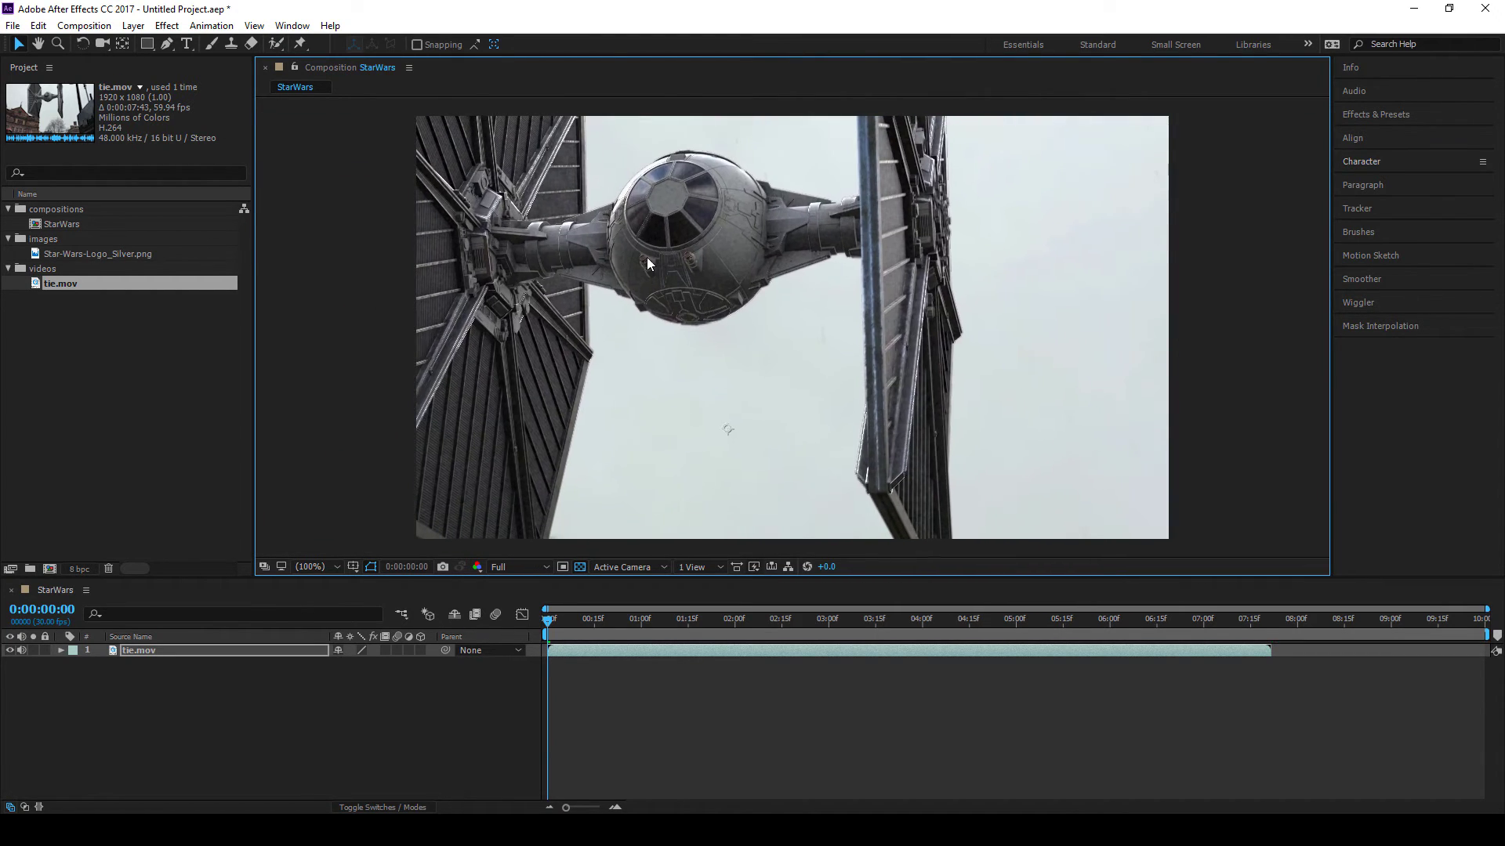
key(Delete)
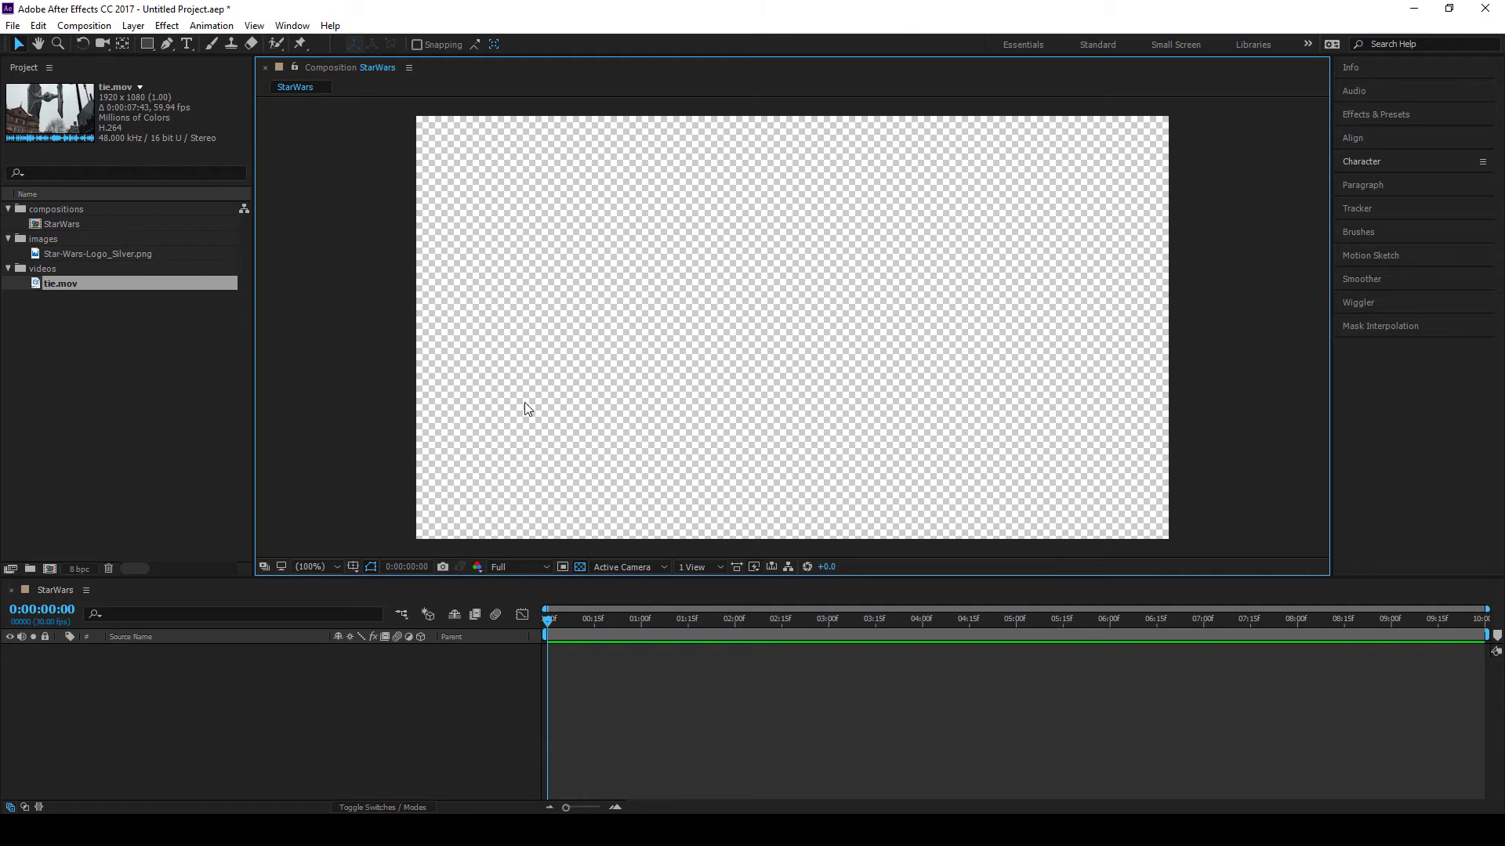
drag(45, 286, 131, 693)
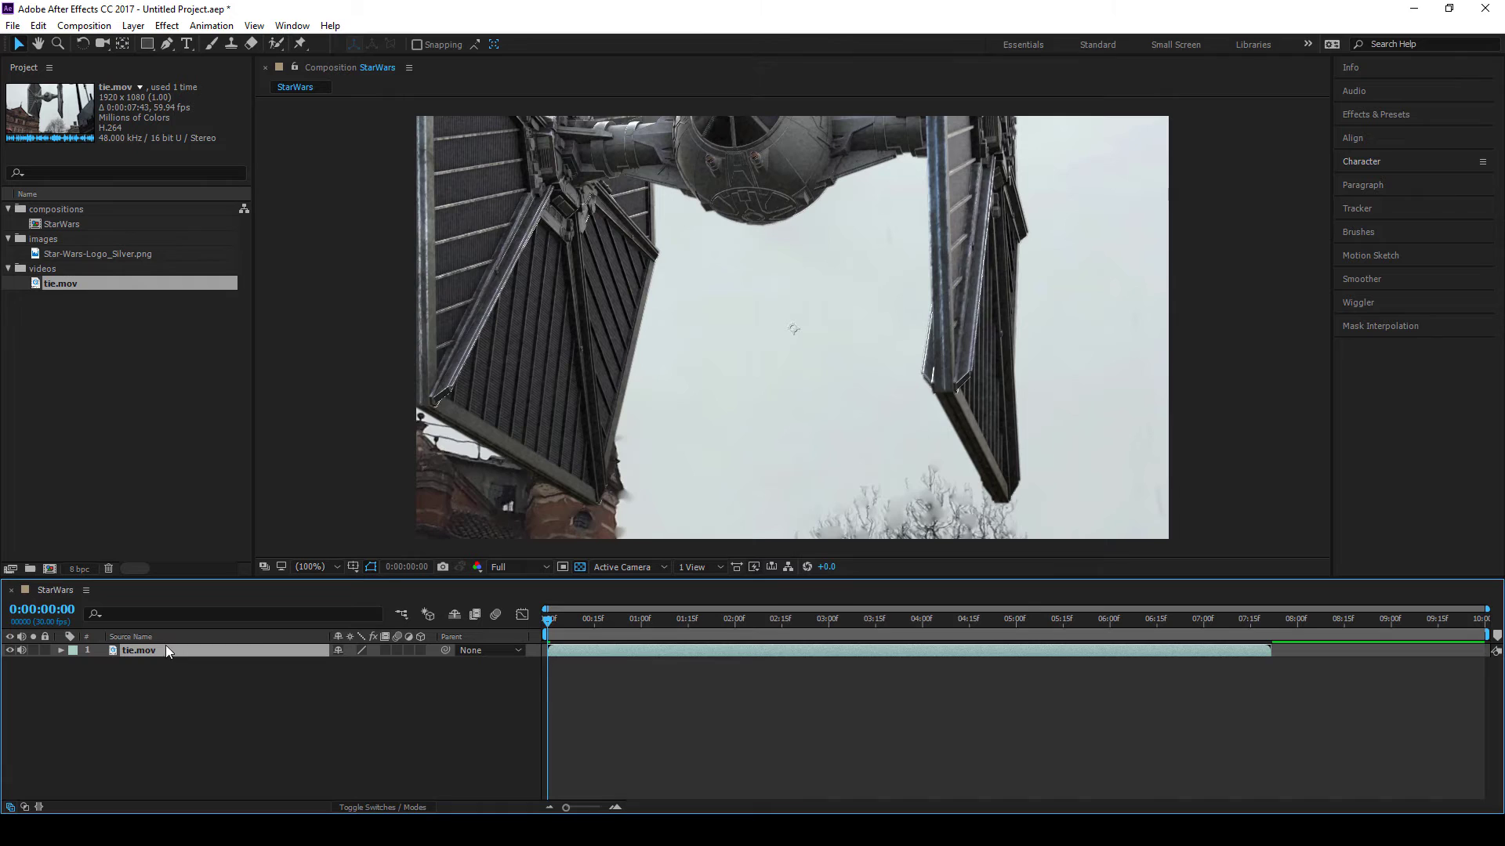
key(space)
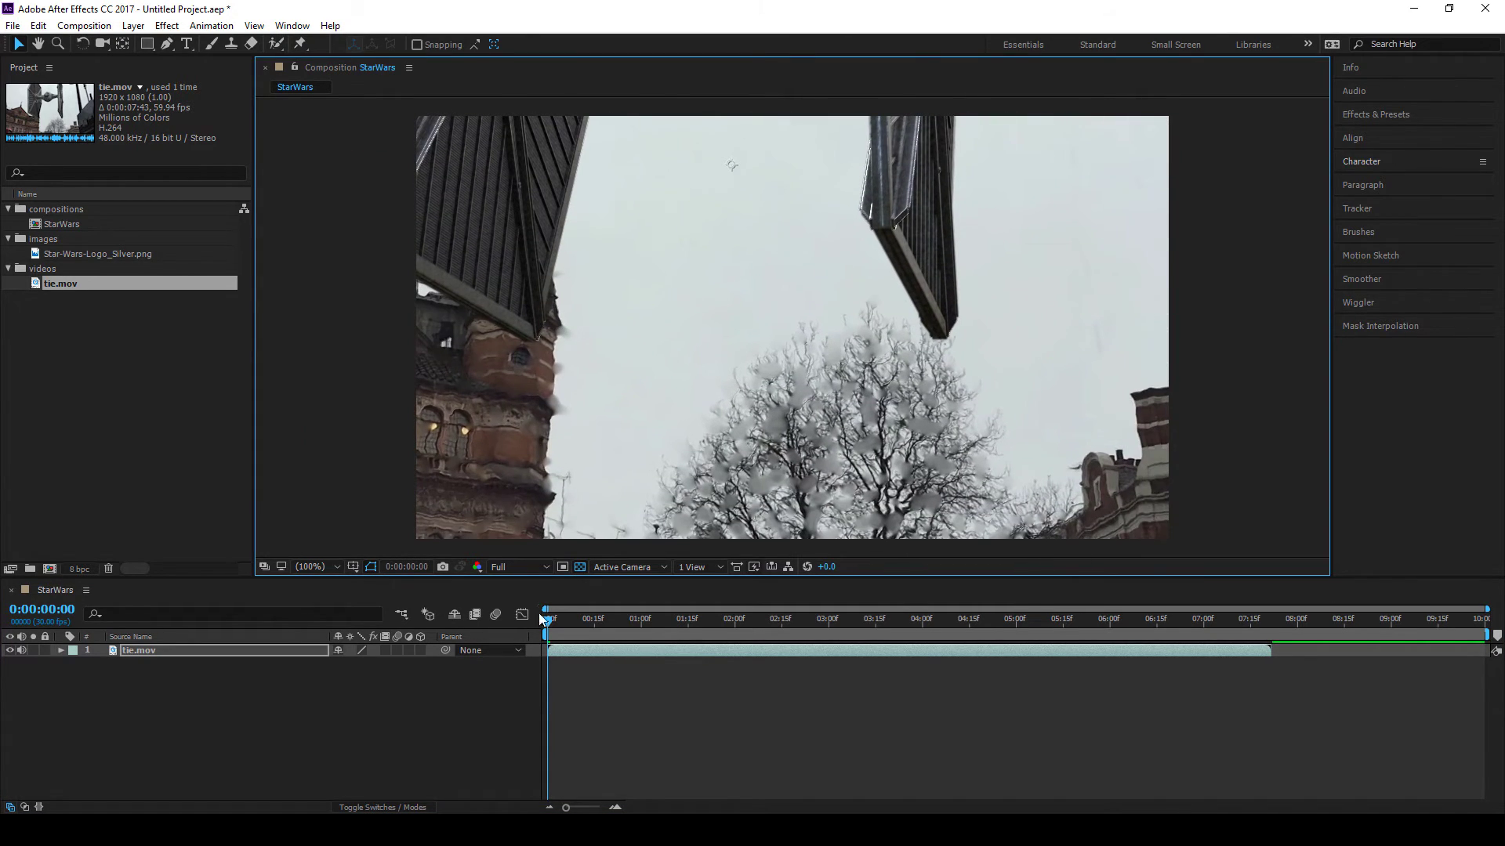
click(224, 636)
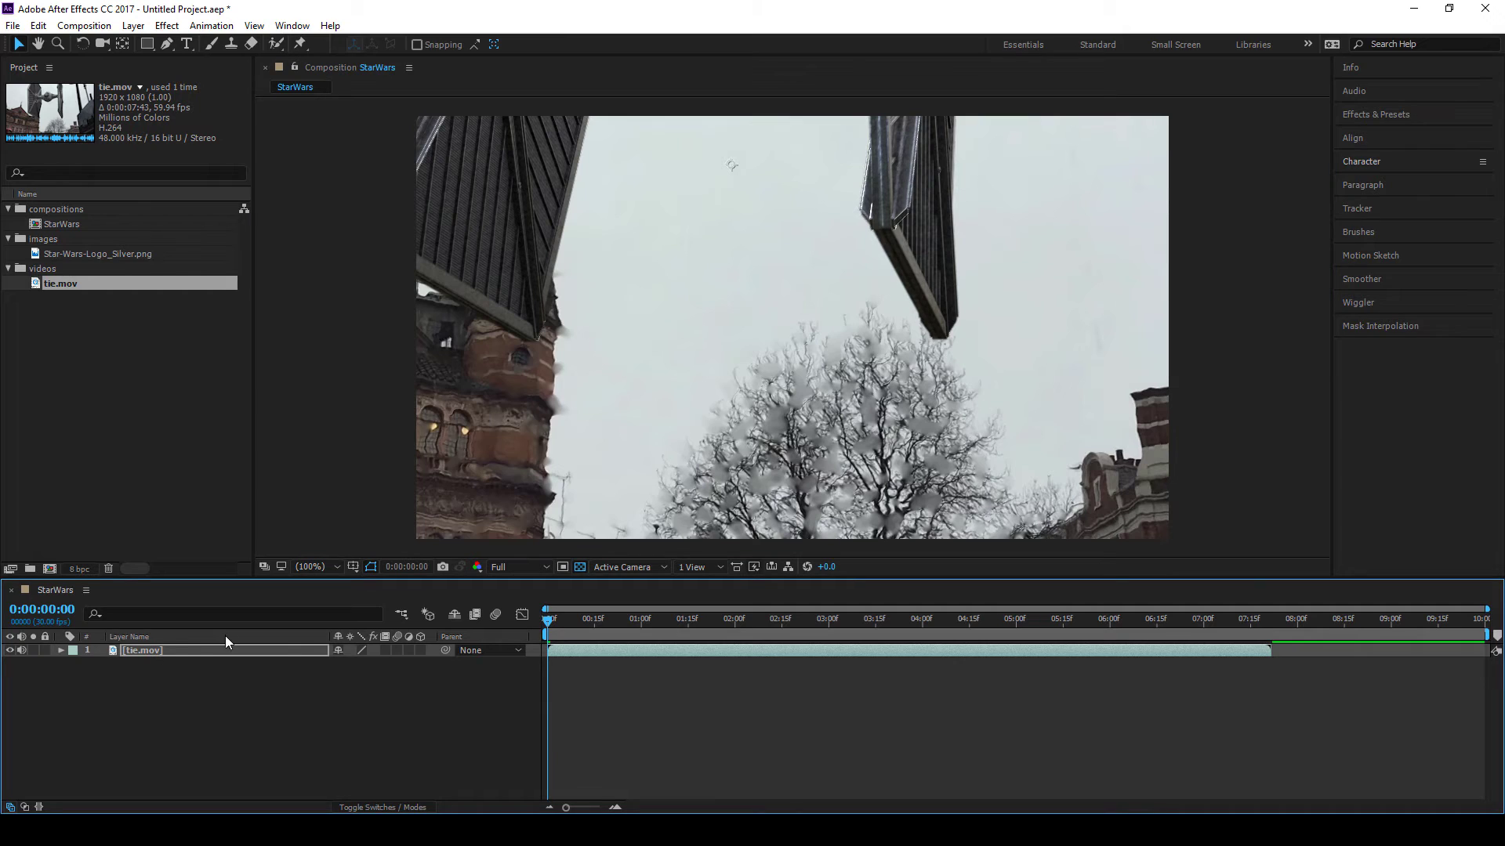
click(175, 649)
key(Delete)
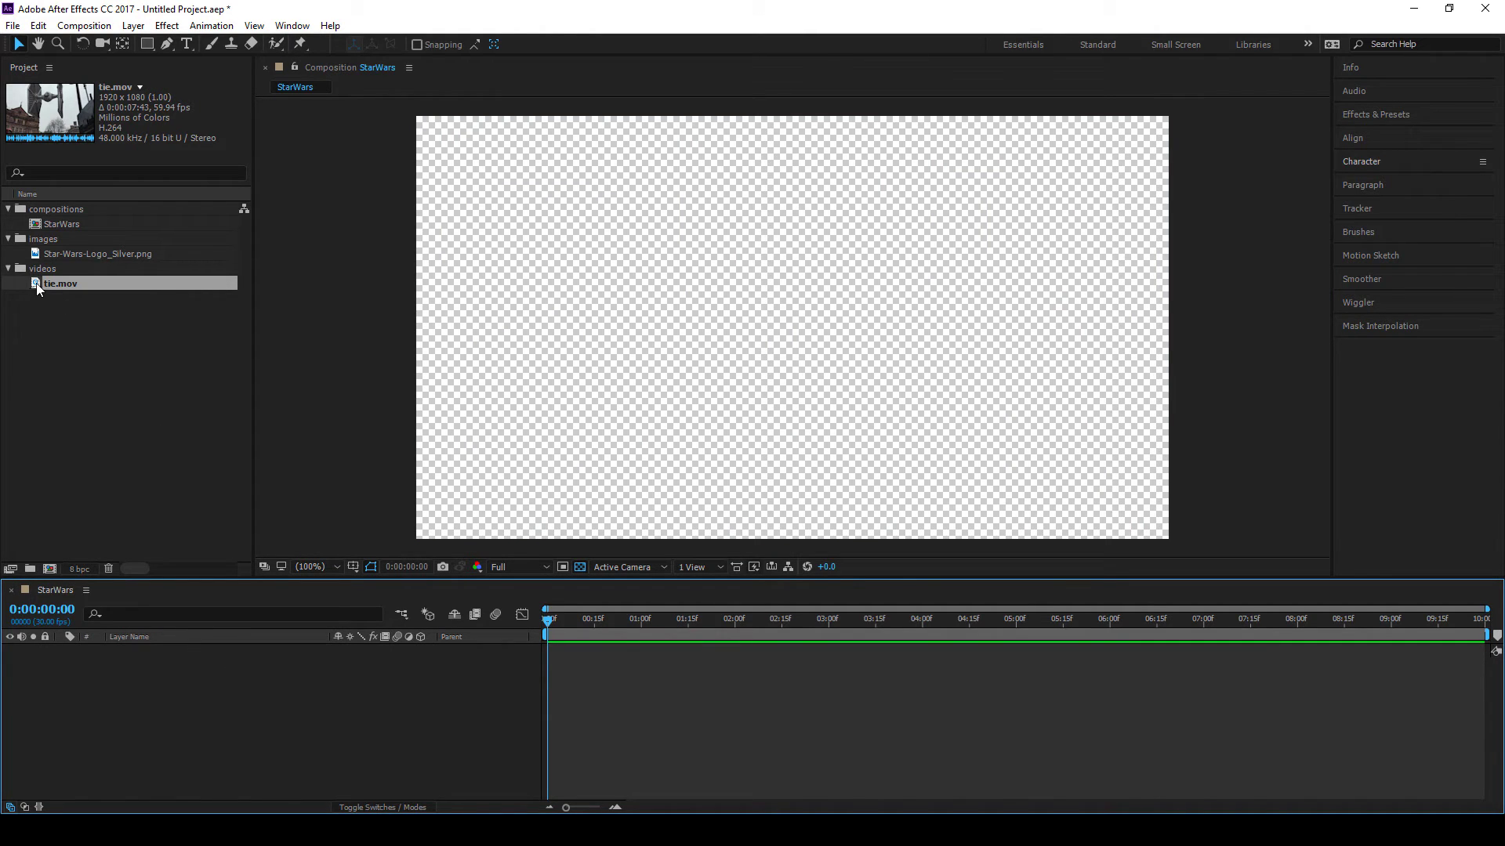
Add tie.mov to the StarWars timeline and drag it to frame the TIE fighter
drag(36, 283, 773, 335)
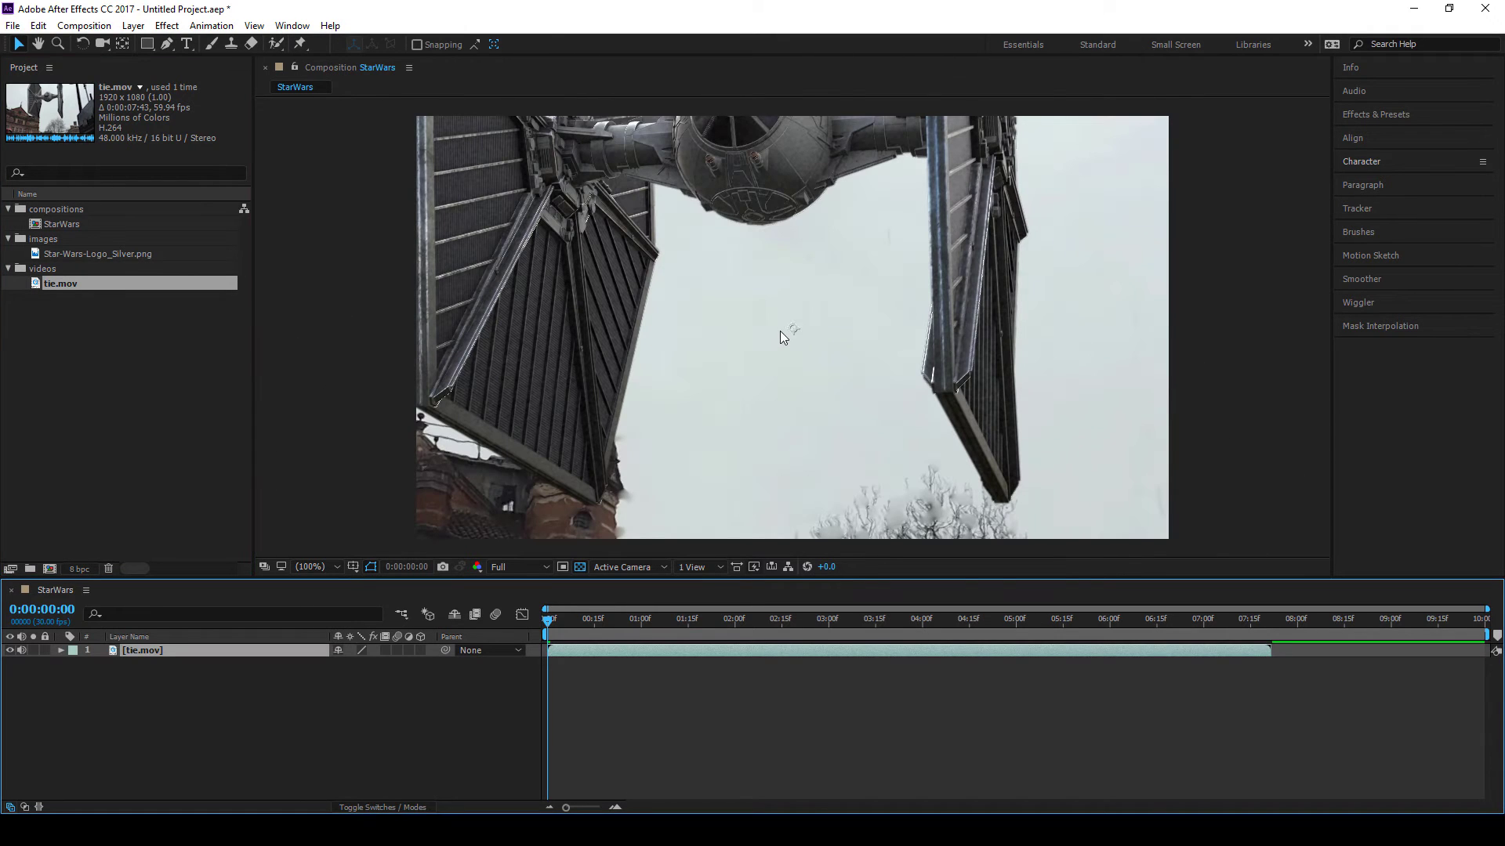
drag(553, 160, 845, 291)
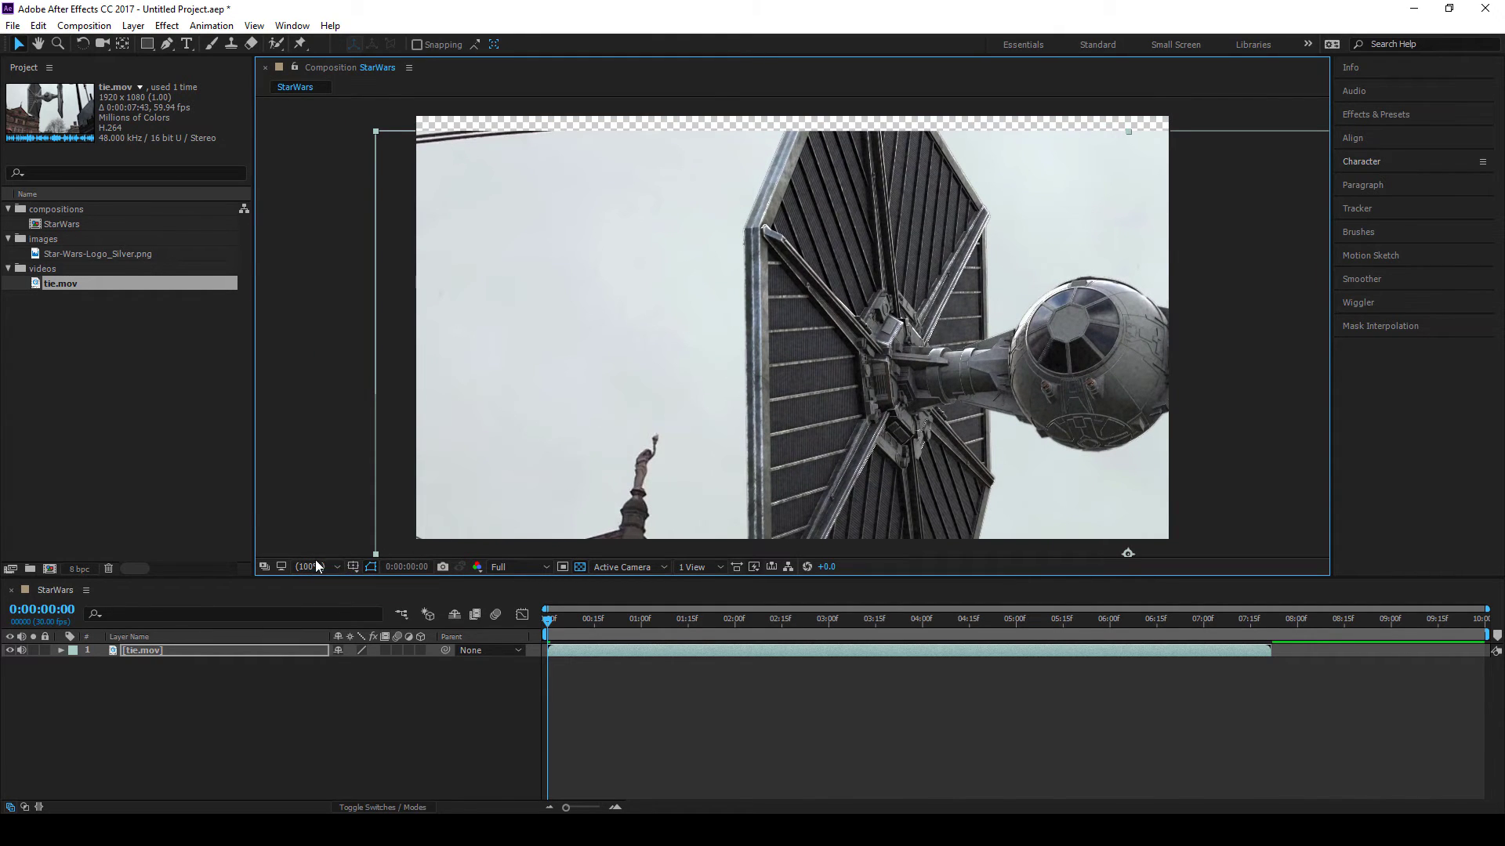
drag(576, 476, 618, 313)
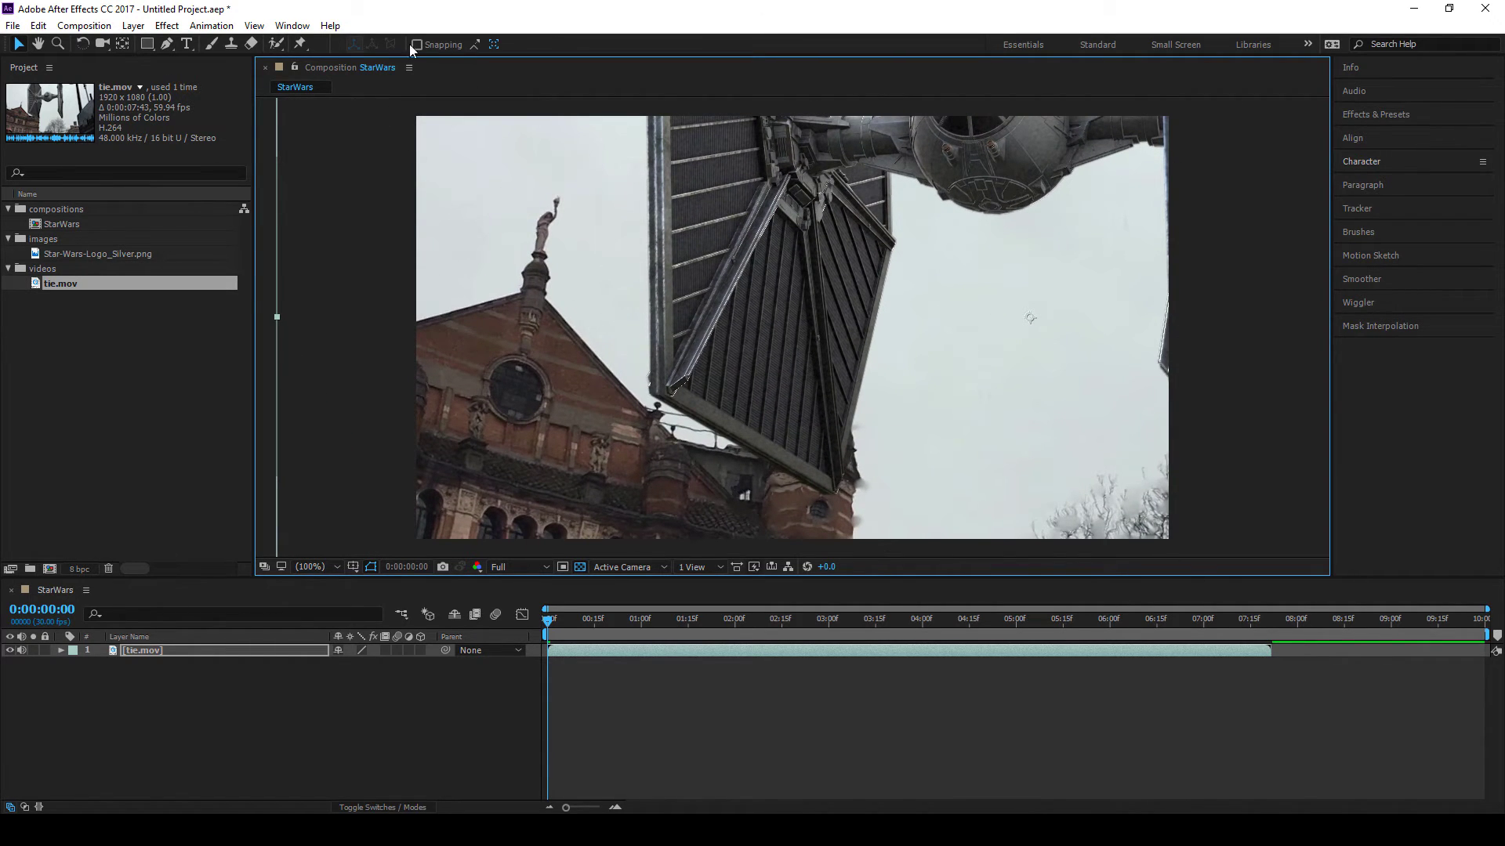
mouse_move(325, 166)
mouse_down()
mouse_move(374, 264)
mouse_move(318, 176)
mouse_up()
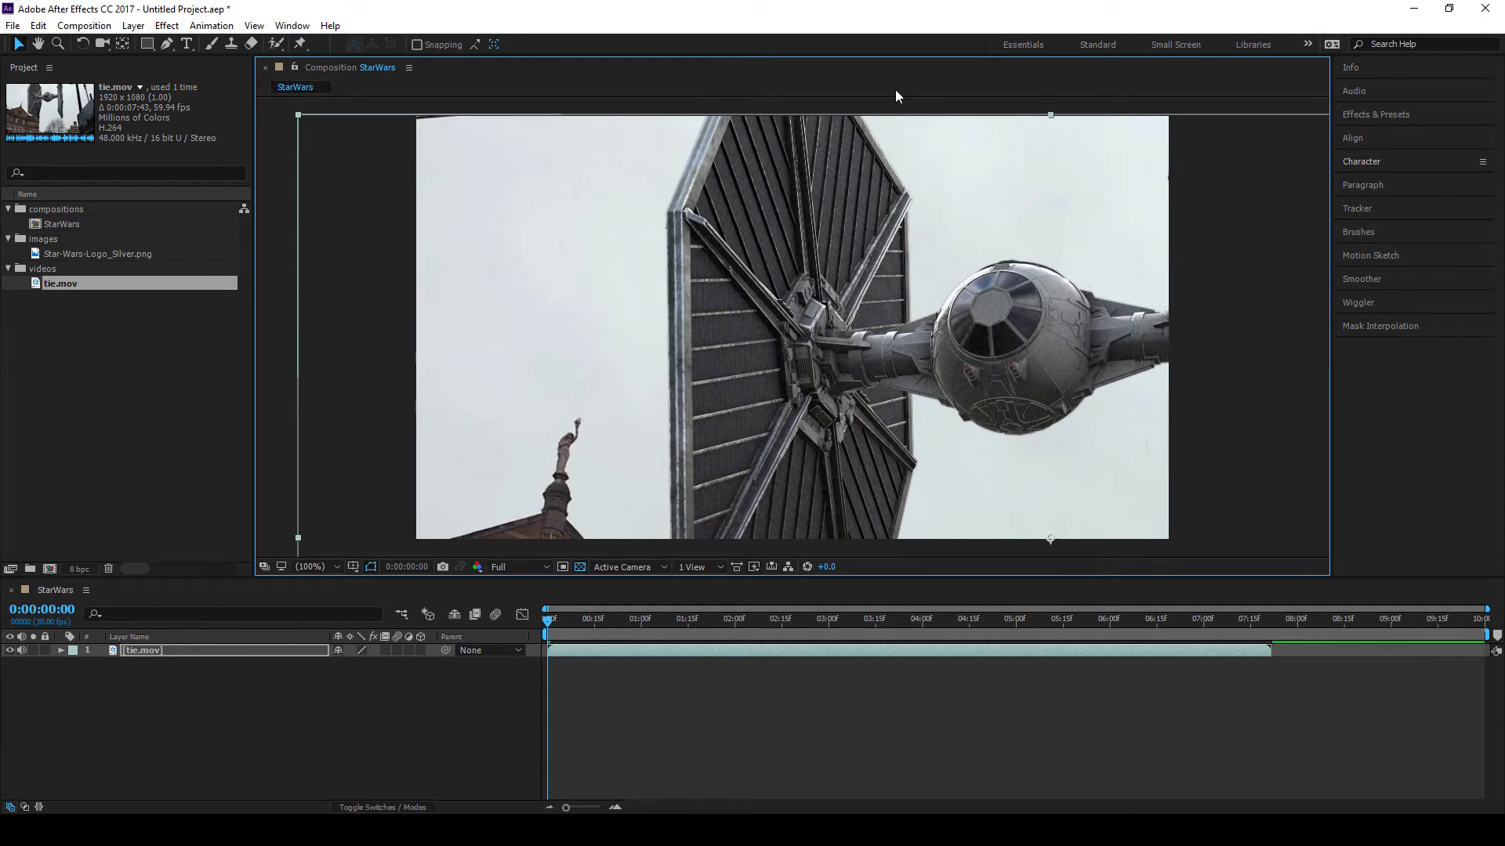
drag(870, 309, 768, 235)
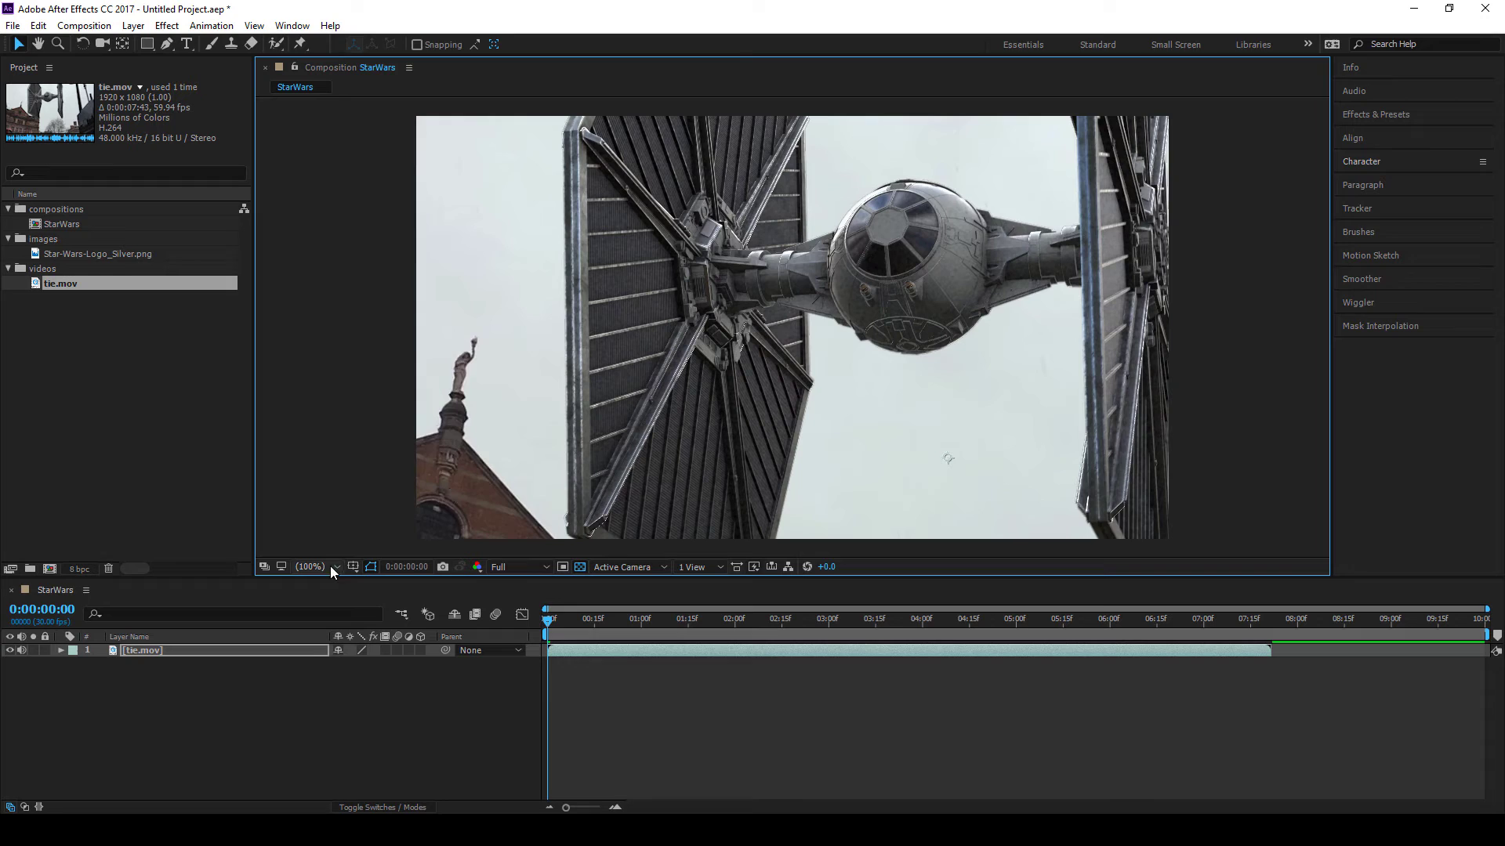
drag(997, 558, 888, 464)
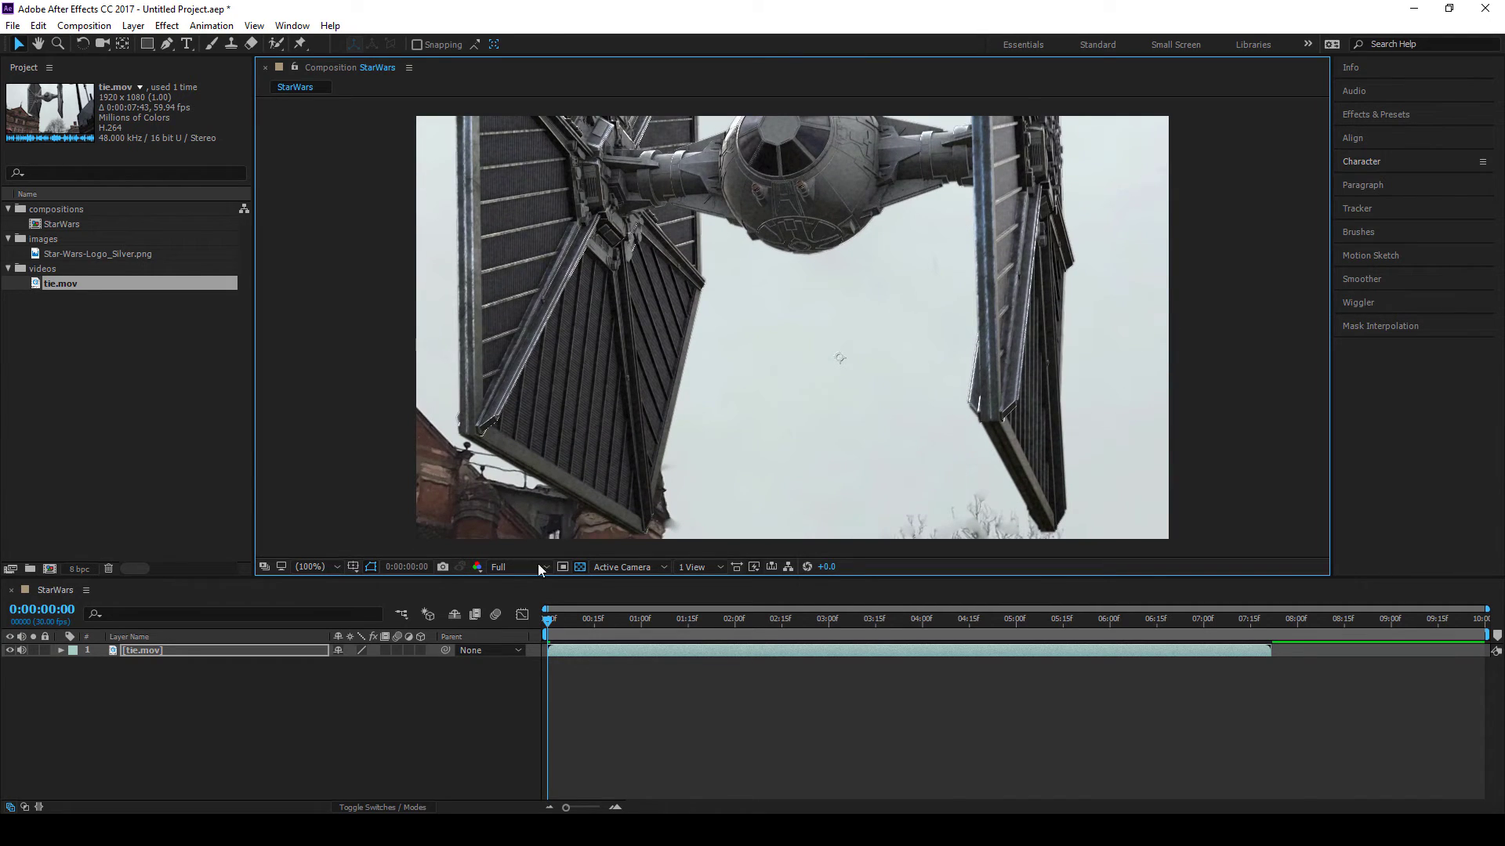
Zoom the viewer to 50%, nudge the clip, then return to Fit up to 100%
click(323, 566)
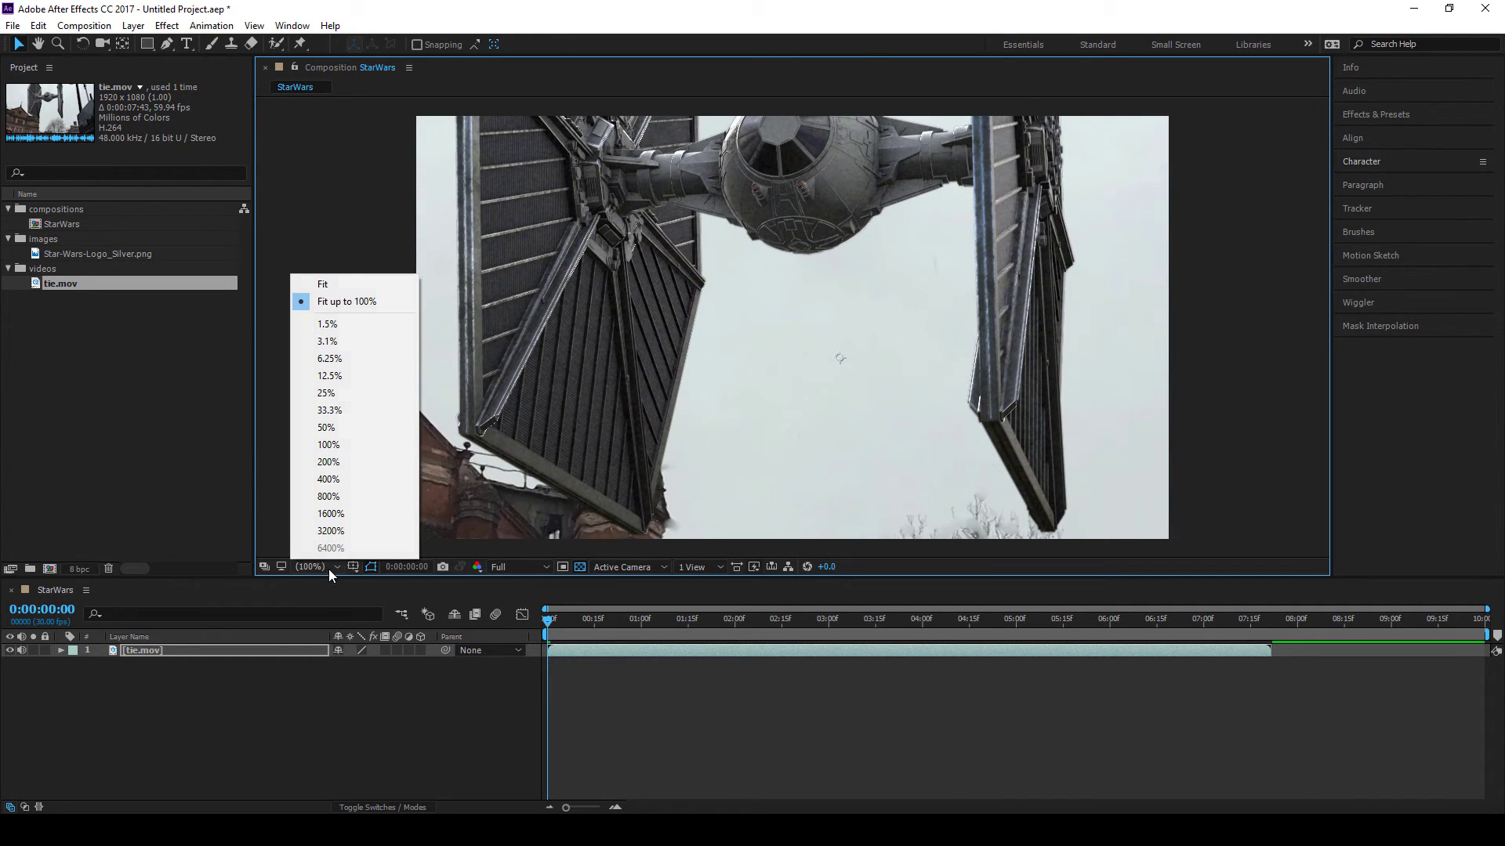
click(352, 427)
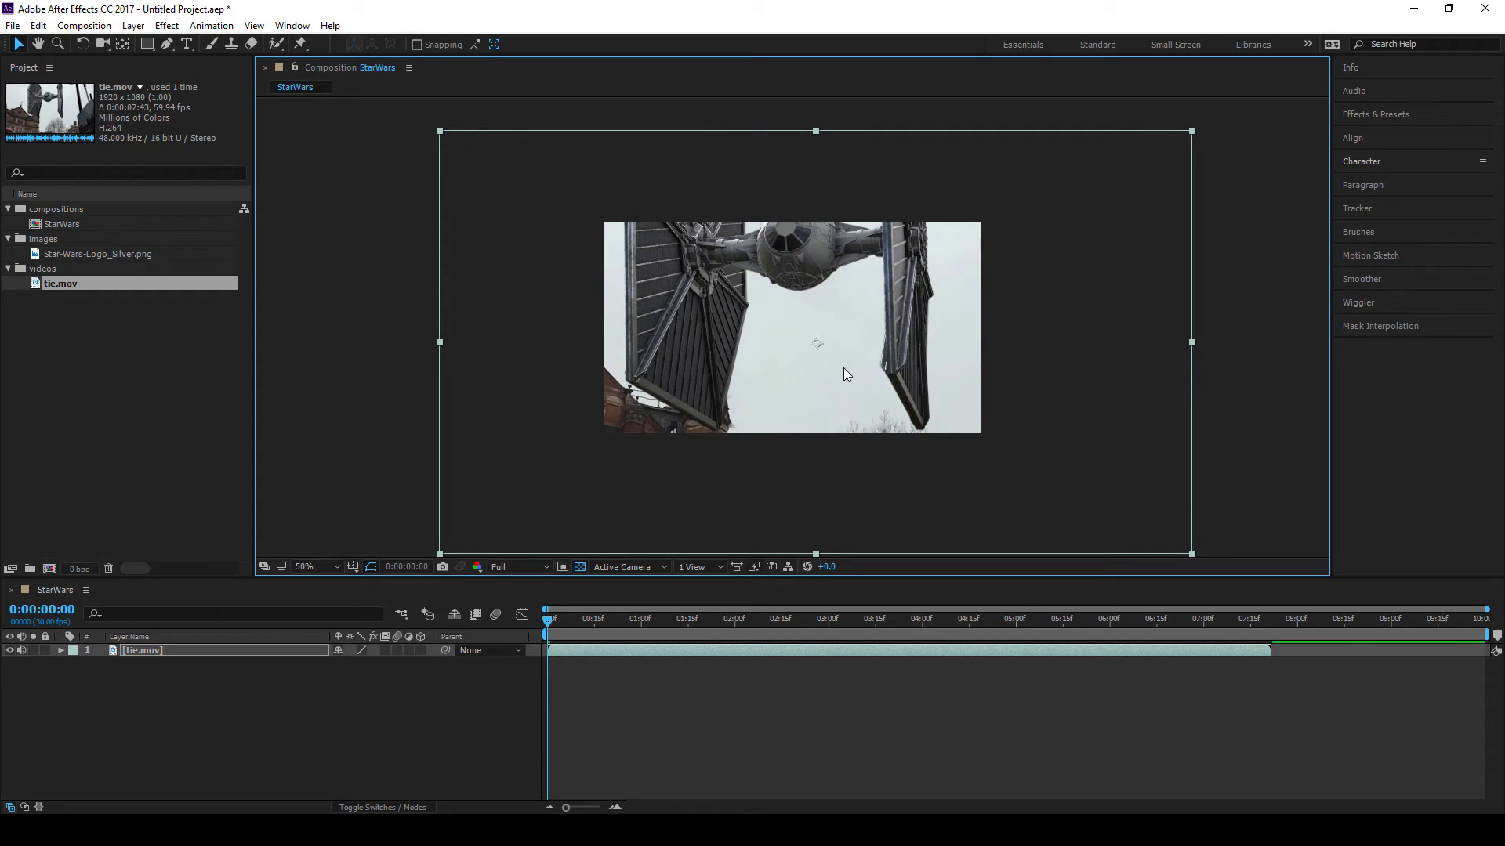
drag(836, 312, 833, 292)
drag(768, 137, 757, 130)
click(321, 567)
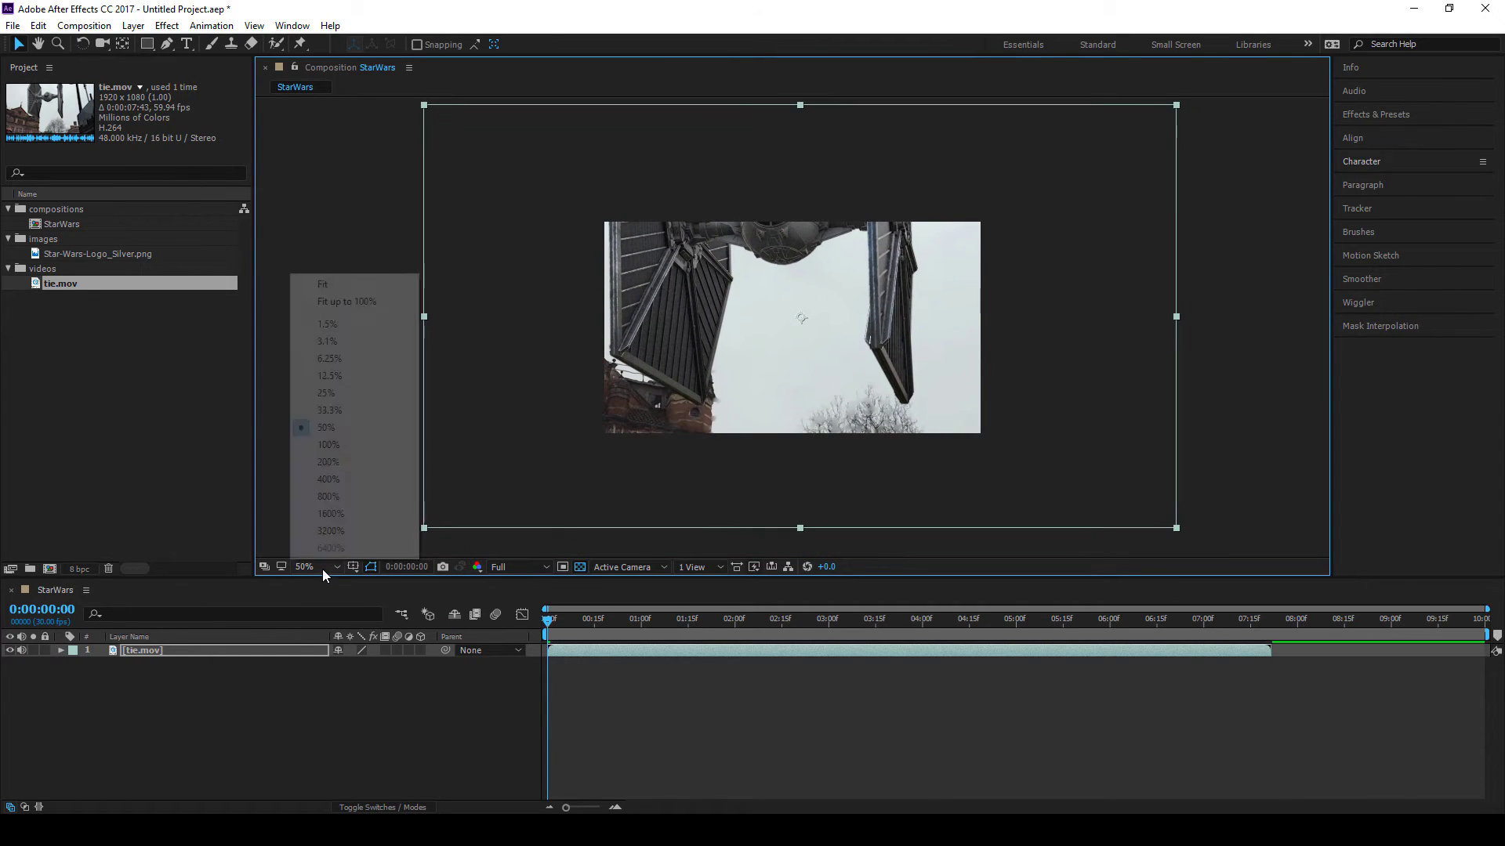
click(381, 306)
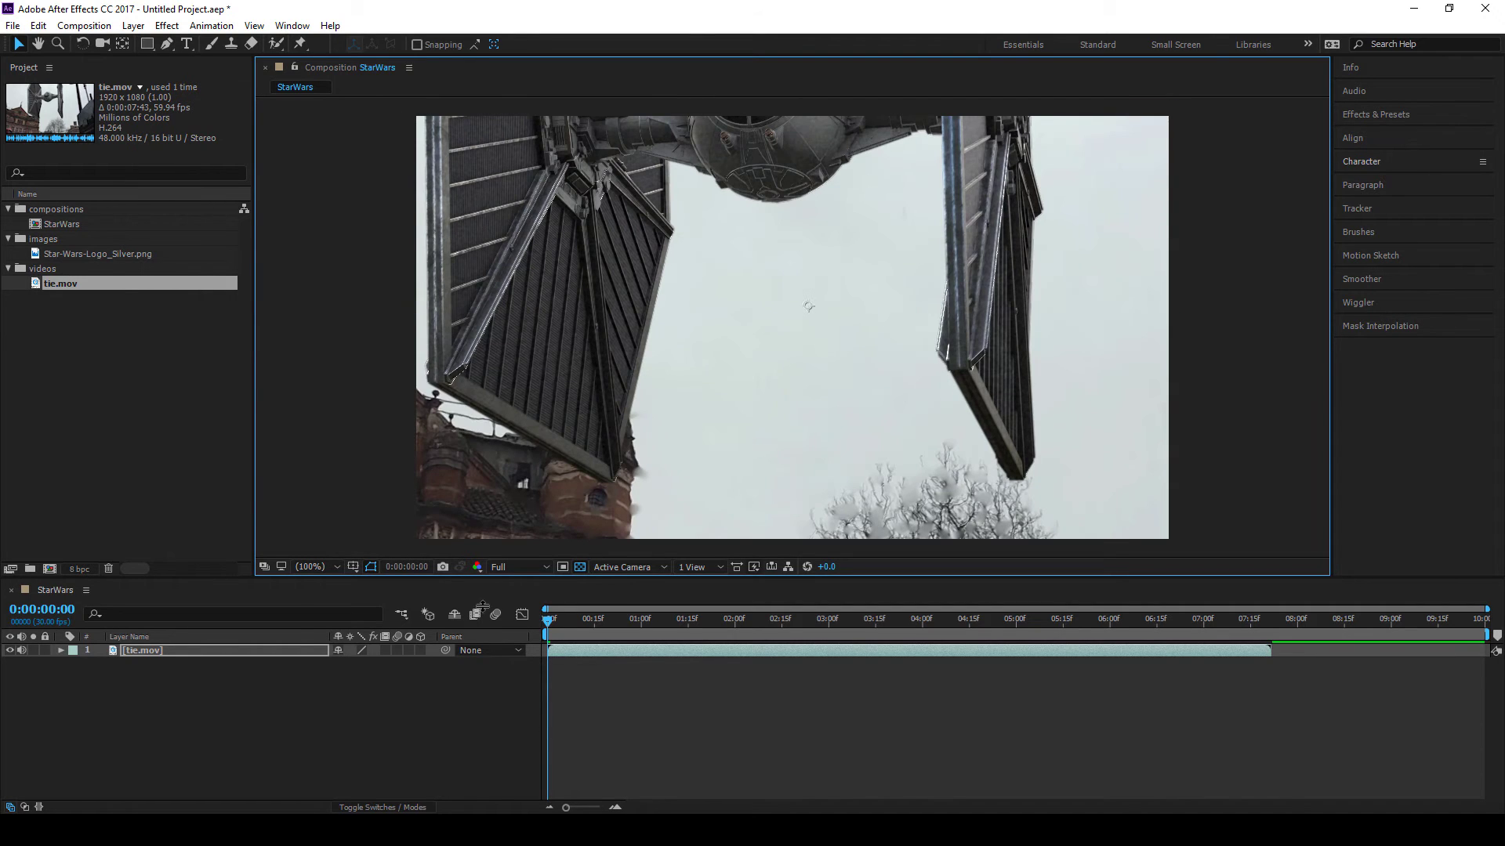
drag(597, 581, 618, 256)
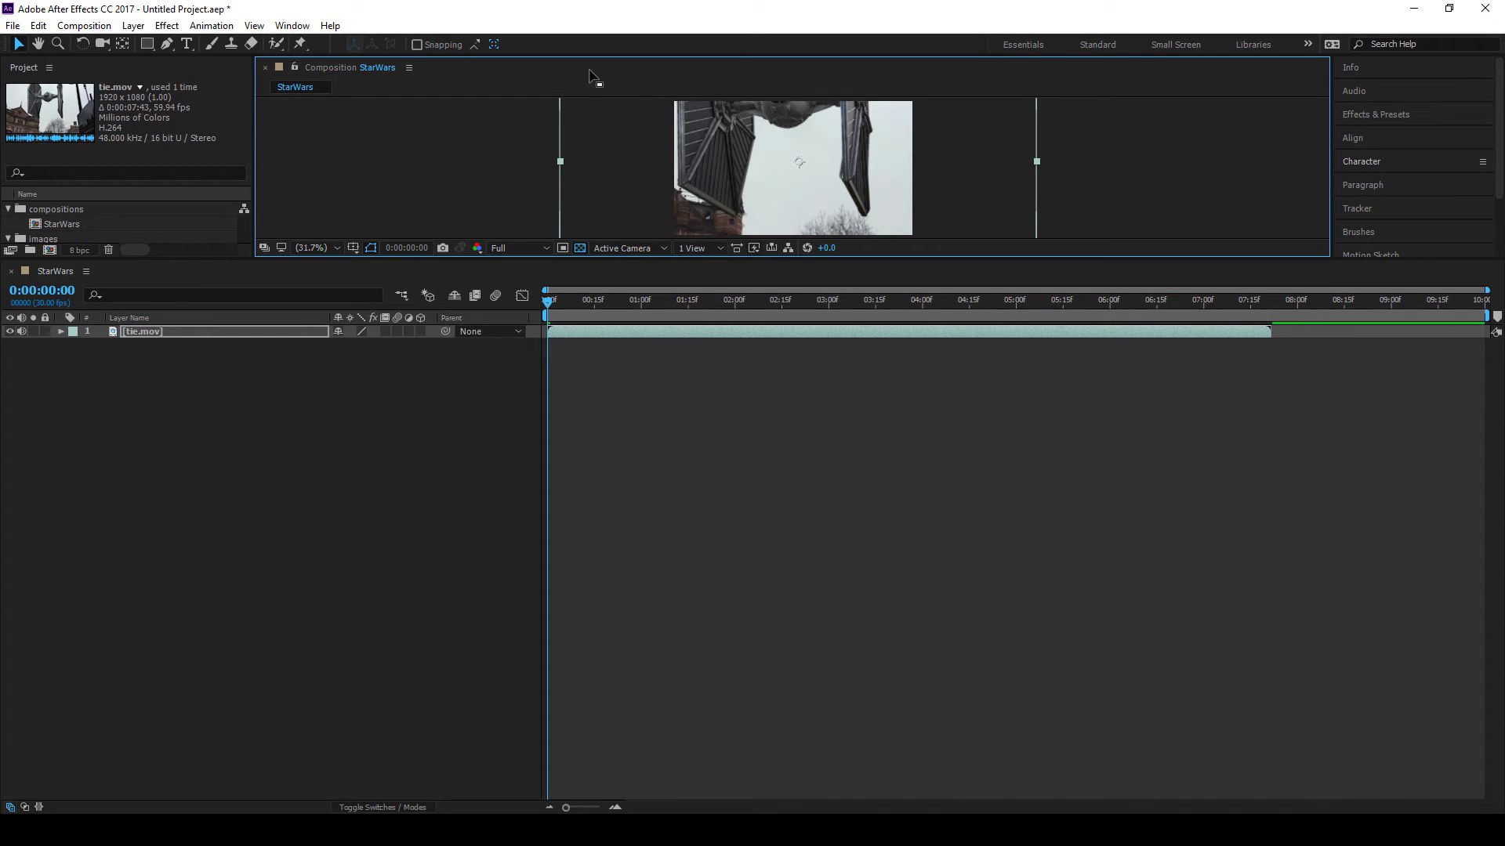
drag(700, 259, 596, 582)
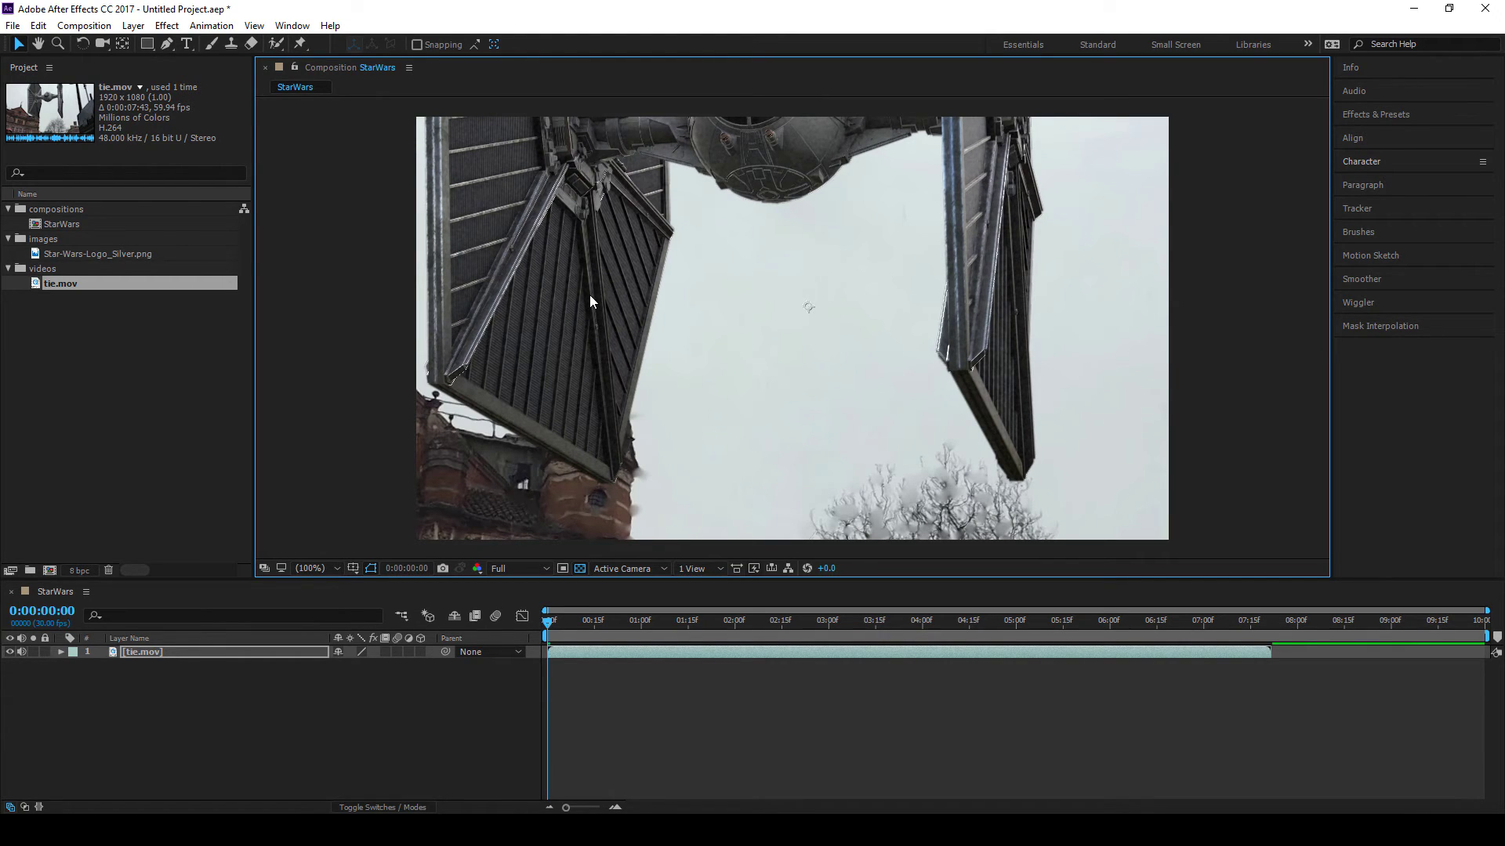
Zoom the viewer out and shrink the oversized tie.mov footage toward the StarWars frame size
scroll(587, 297, down, 2)
scroll(586, 297, up, 2)
scroll(586, 298, down, 2)
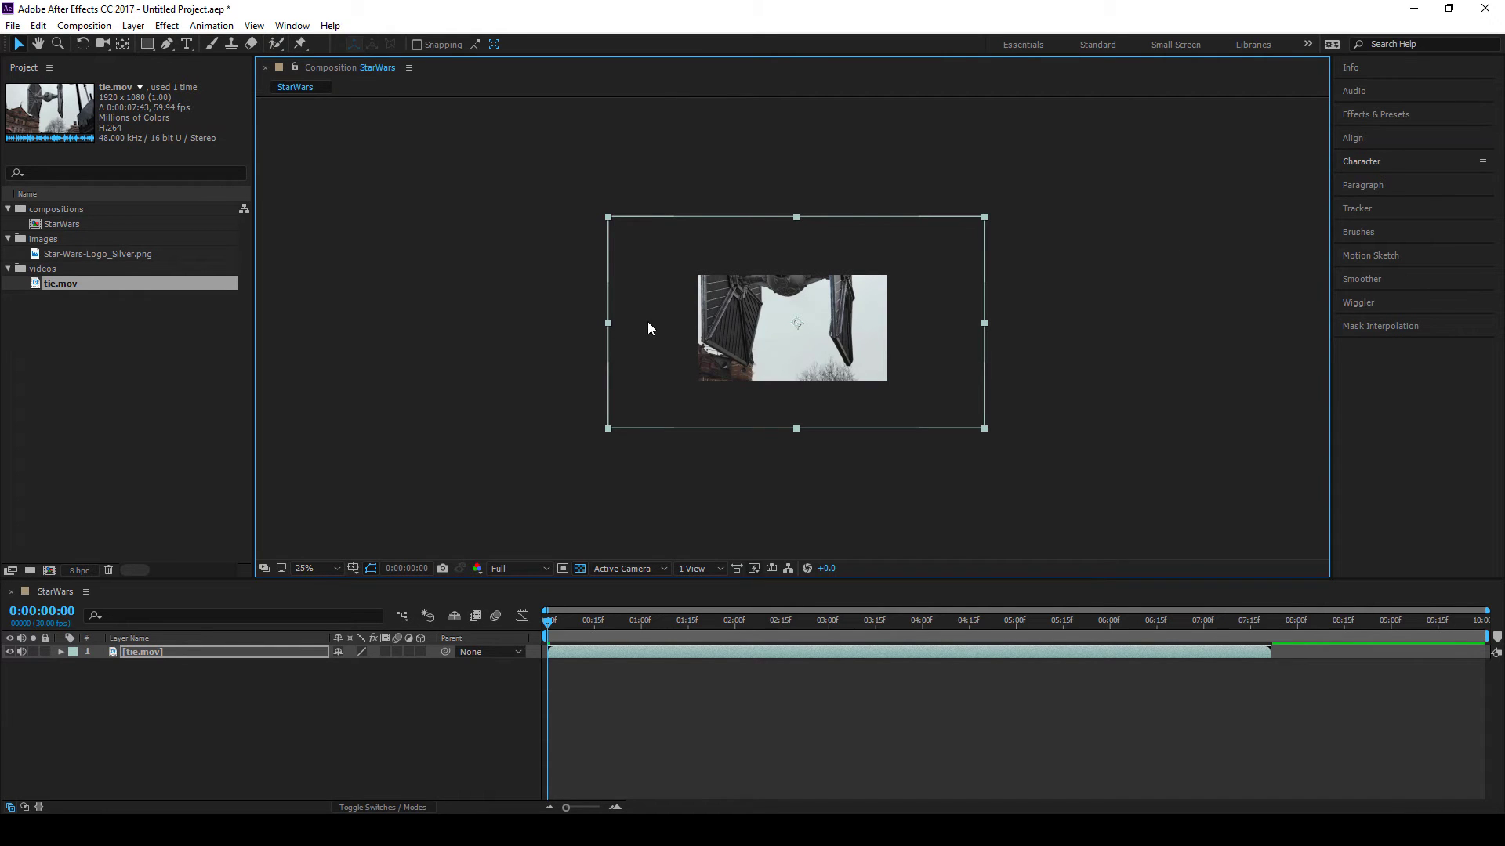
scroll(645, 326, up, 2)
scroll(635, 320, down, 2)
scroll(636, 317, up, 2)
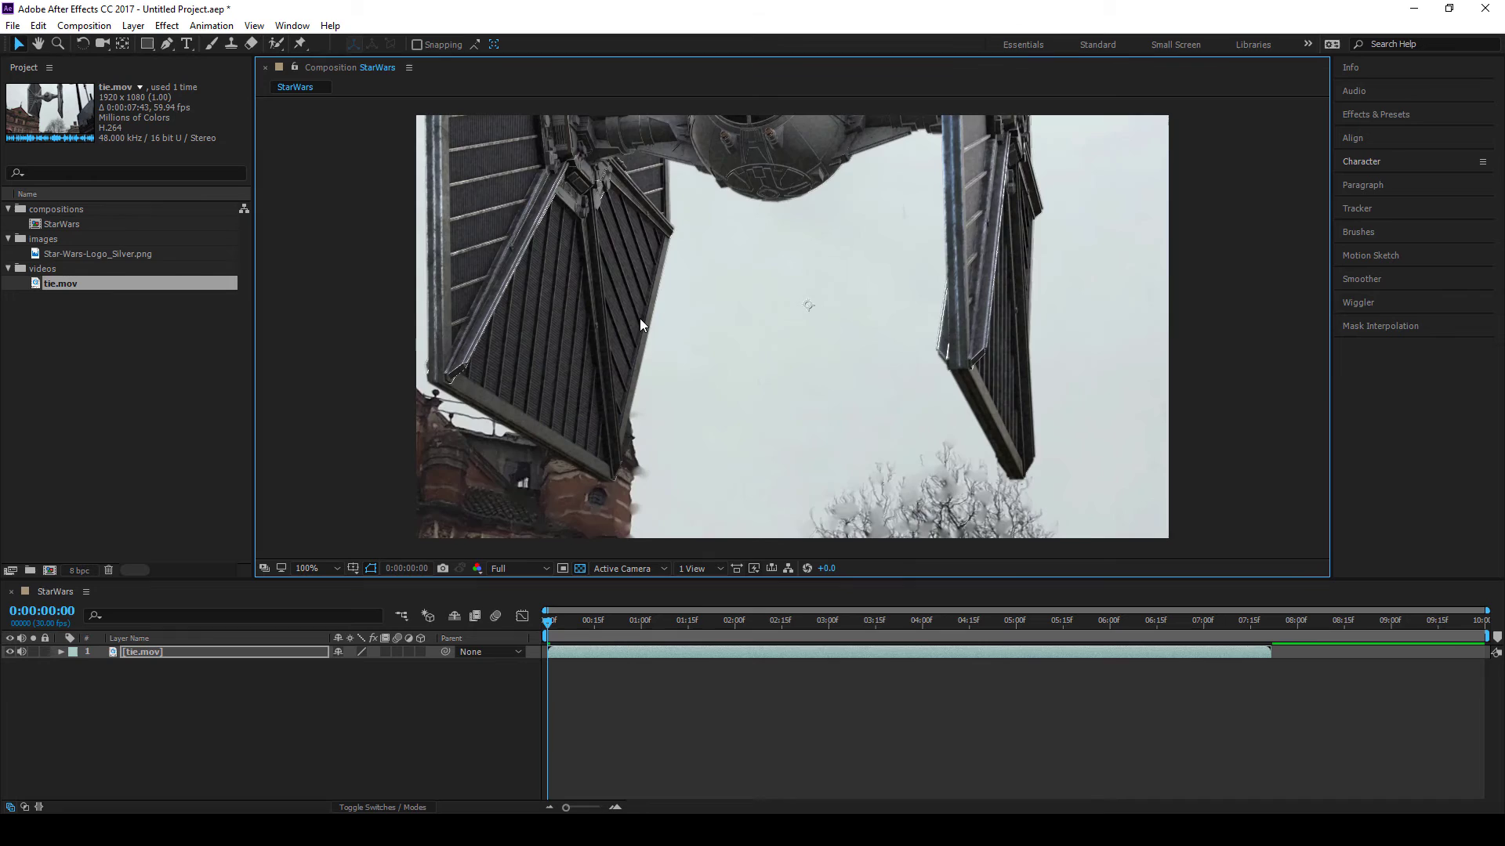
scroll(640, 318, down, 1)
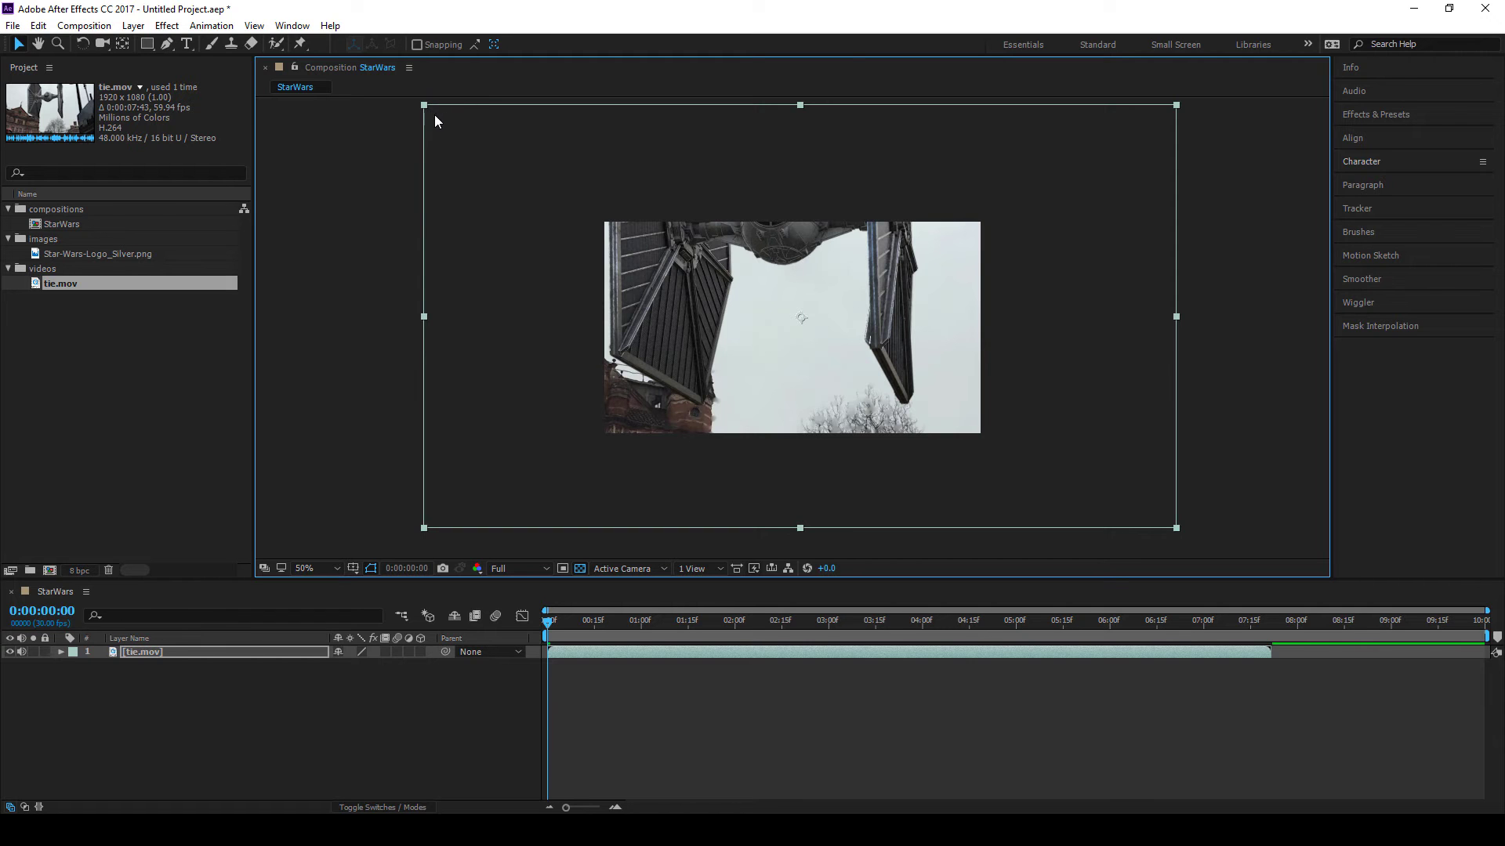
drag(424, 105, 505, 150)
drag(473, 92, 594, 198)
At 100% view, nudge and resize tie.mov so it just covers the frame
key(.)
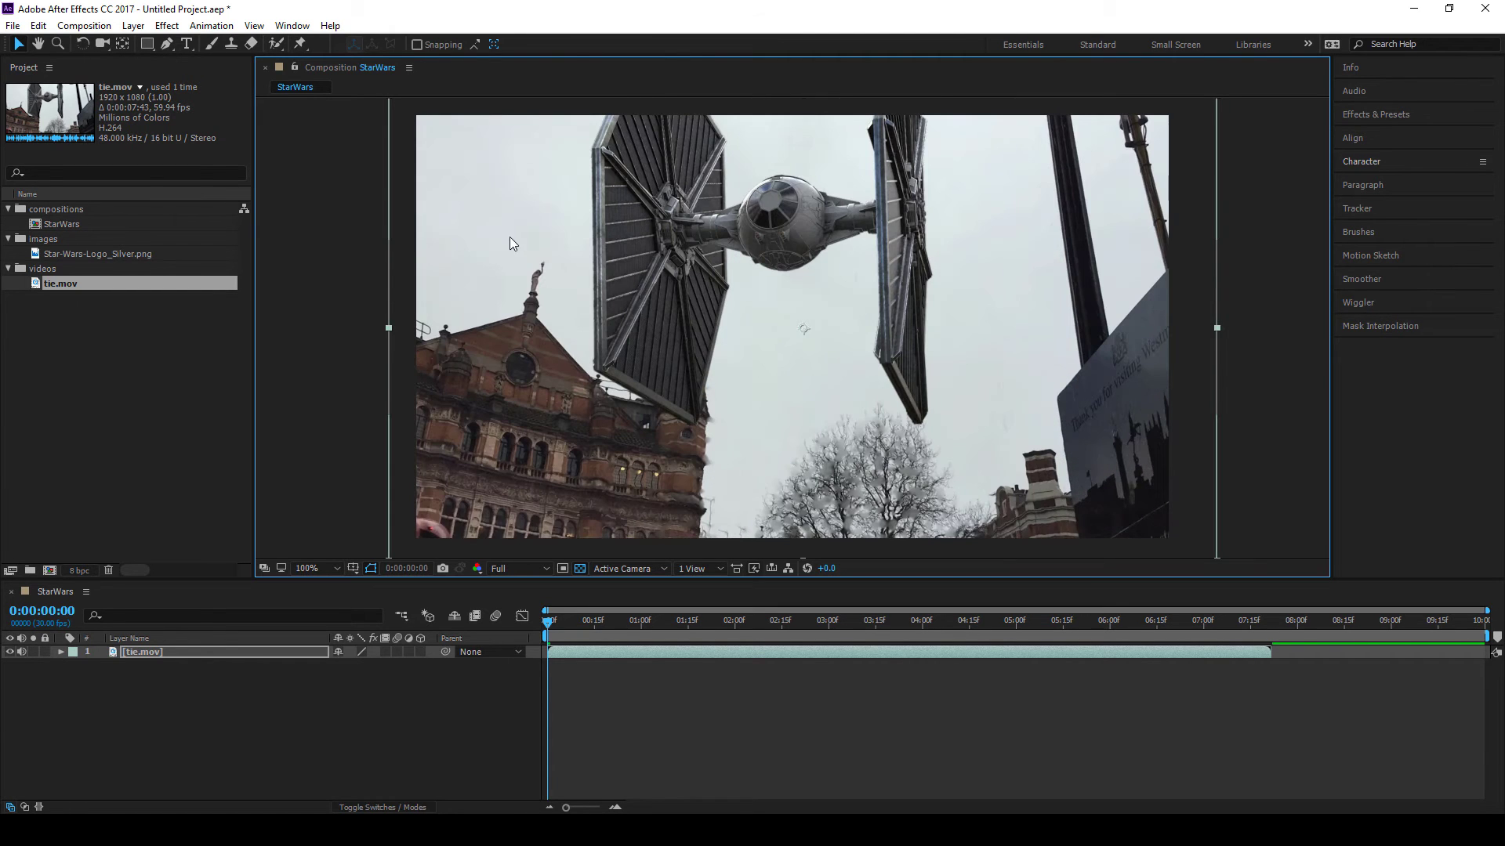
drag(521, 248, 525, 247)
drag(401, 105, 408, 105)
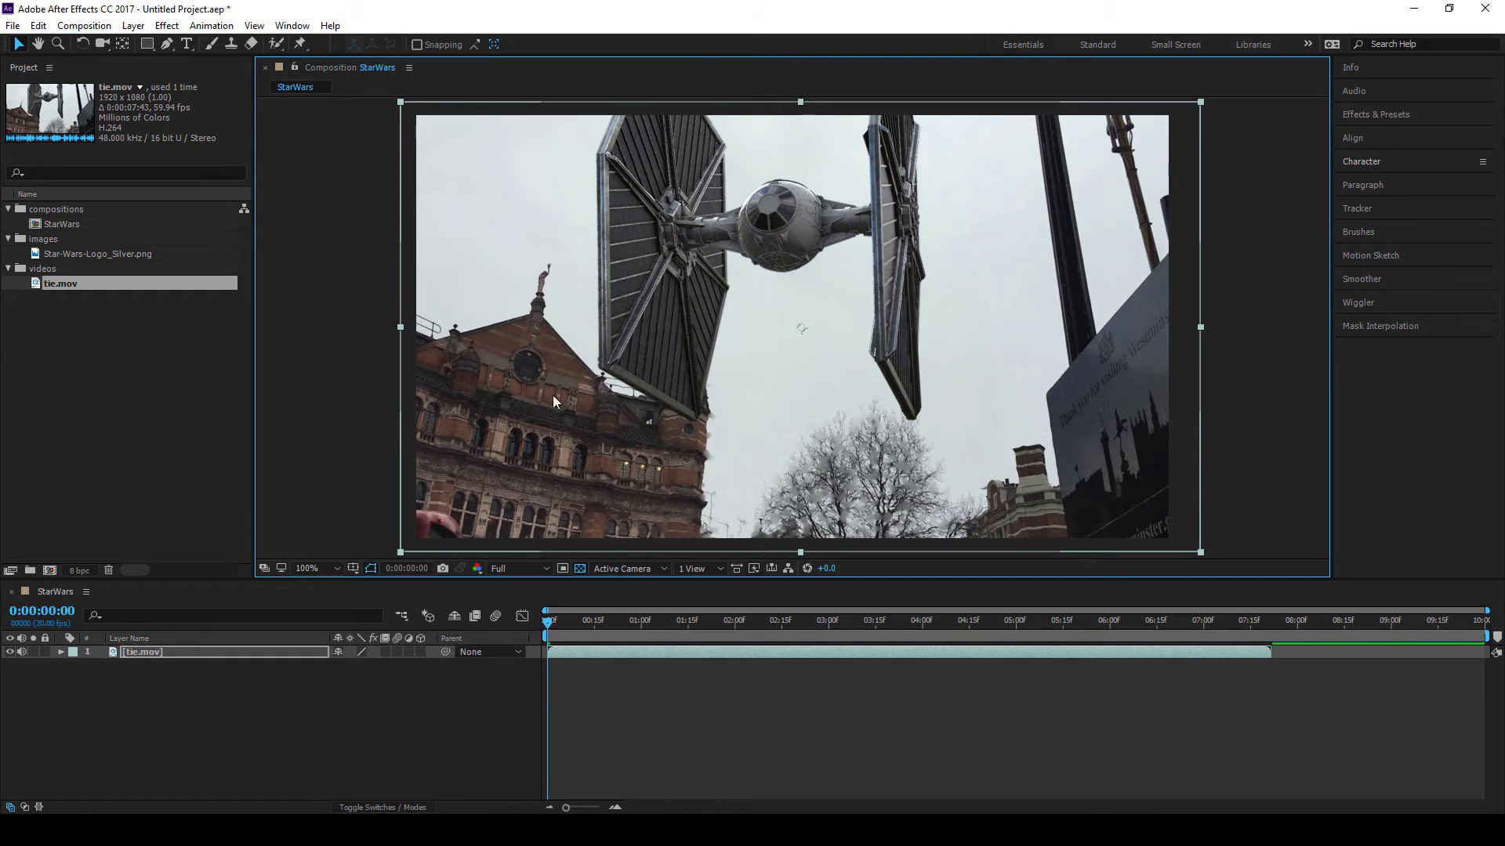
Find where tie.mov ends and pull the work area end back to it, just past 7 seconds
click(124, 655)
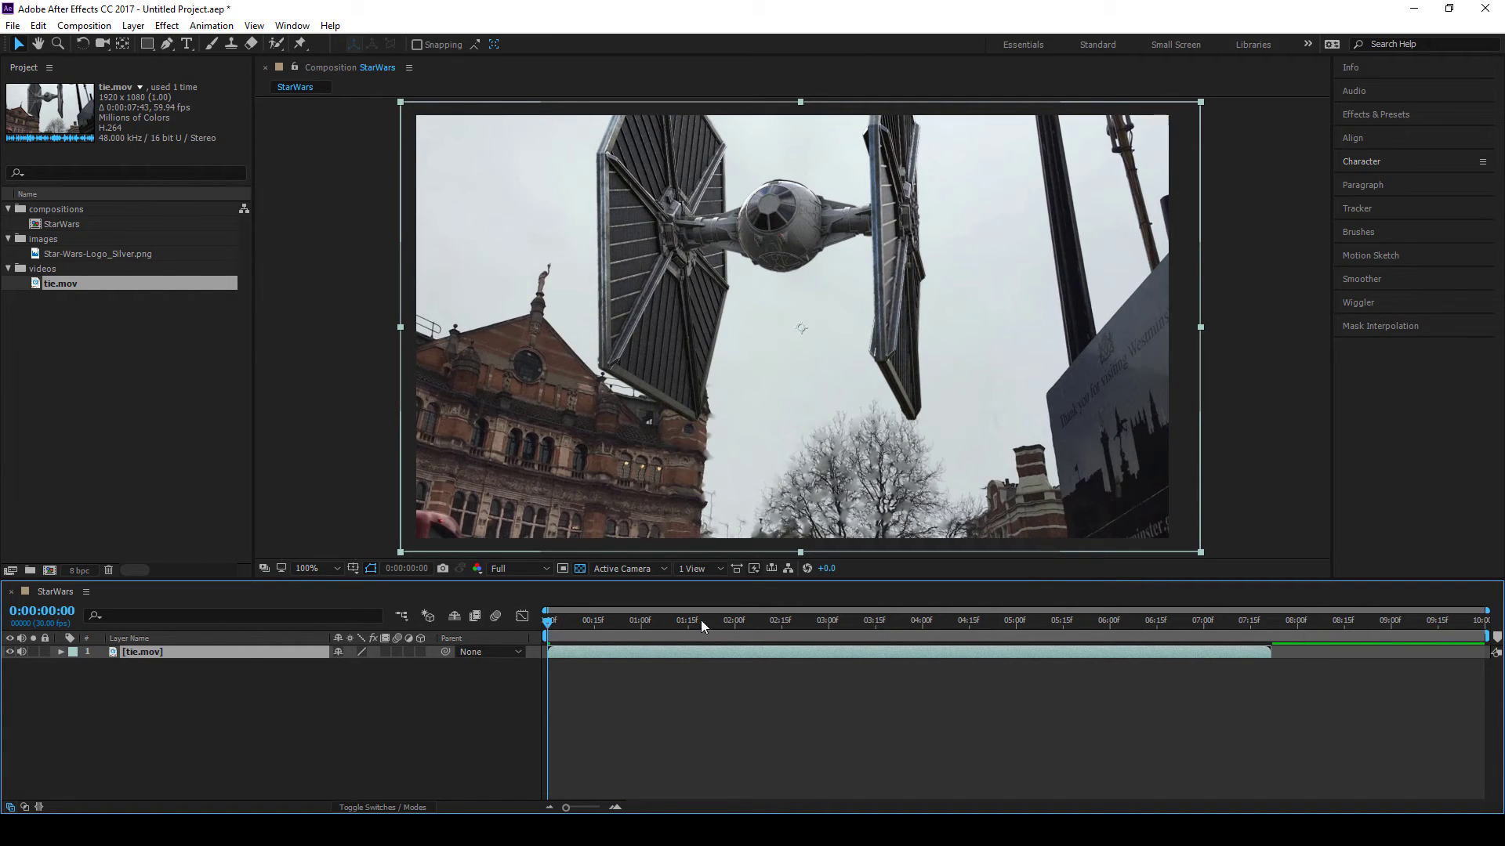
click(1270, 624)
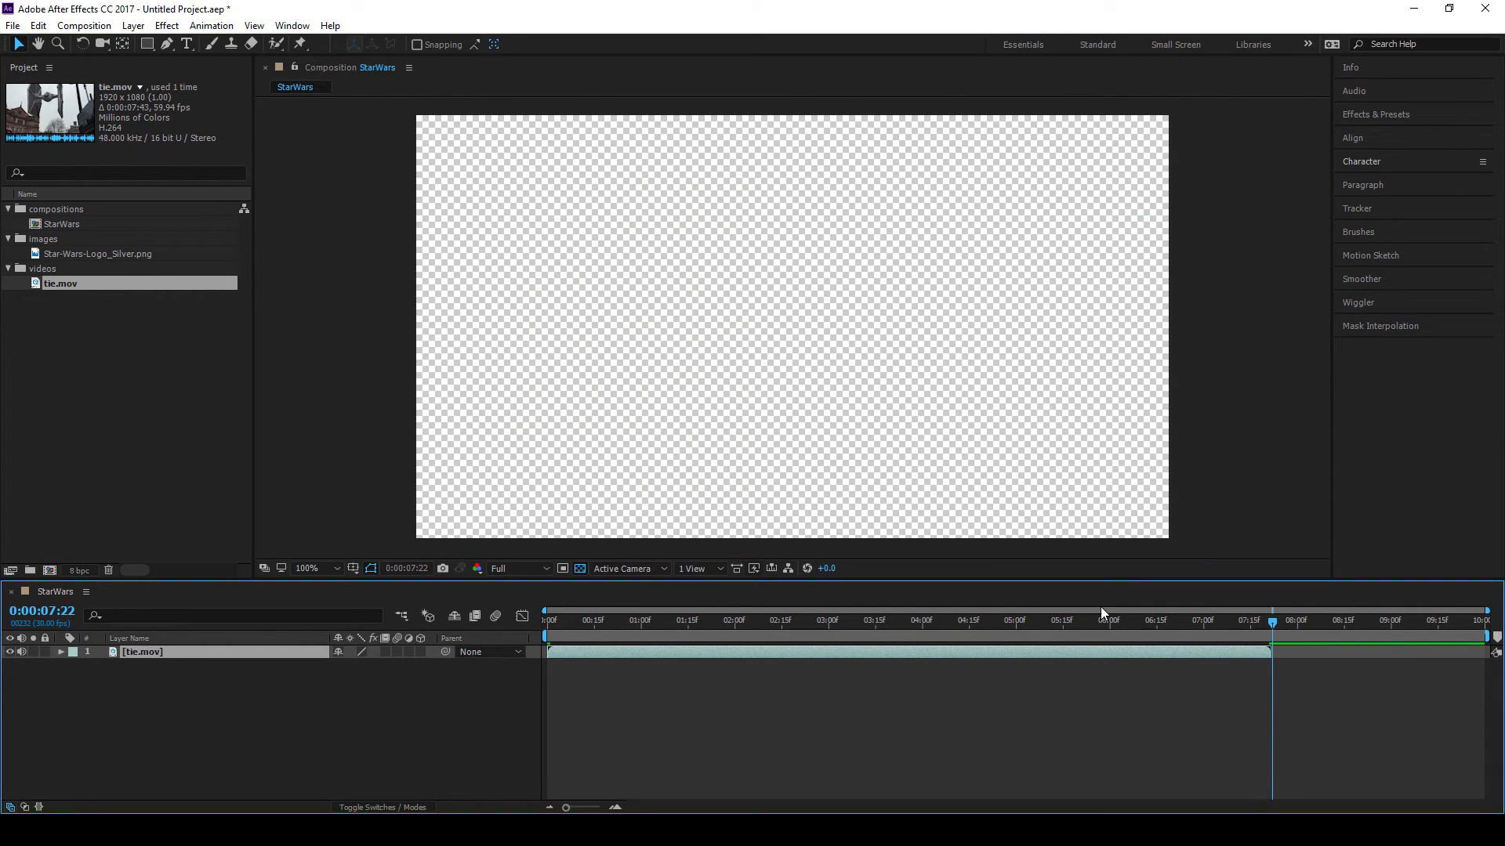
drag(887, 622, 1481, 623)
mouse_move(1271, 627)
mouse_down()
mouse_move(1420, 627)
mouse_move(1288, 645)
mouse_move(1443, 648)
mouse_move(1274, 639)
mouse_move(1472, 638)
mouse_move(1267, 614)
mouse_move(1352, 624)
mouse_move(1247, 627)
mouse_up()
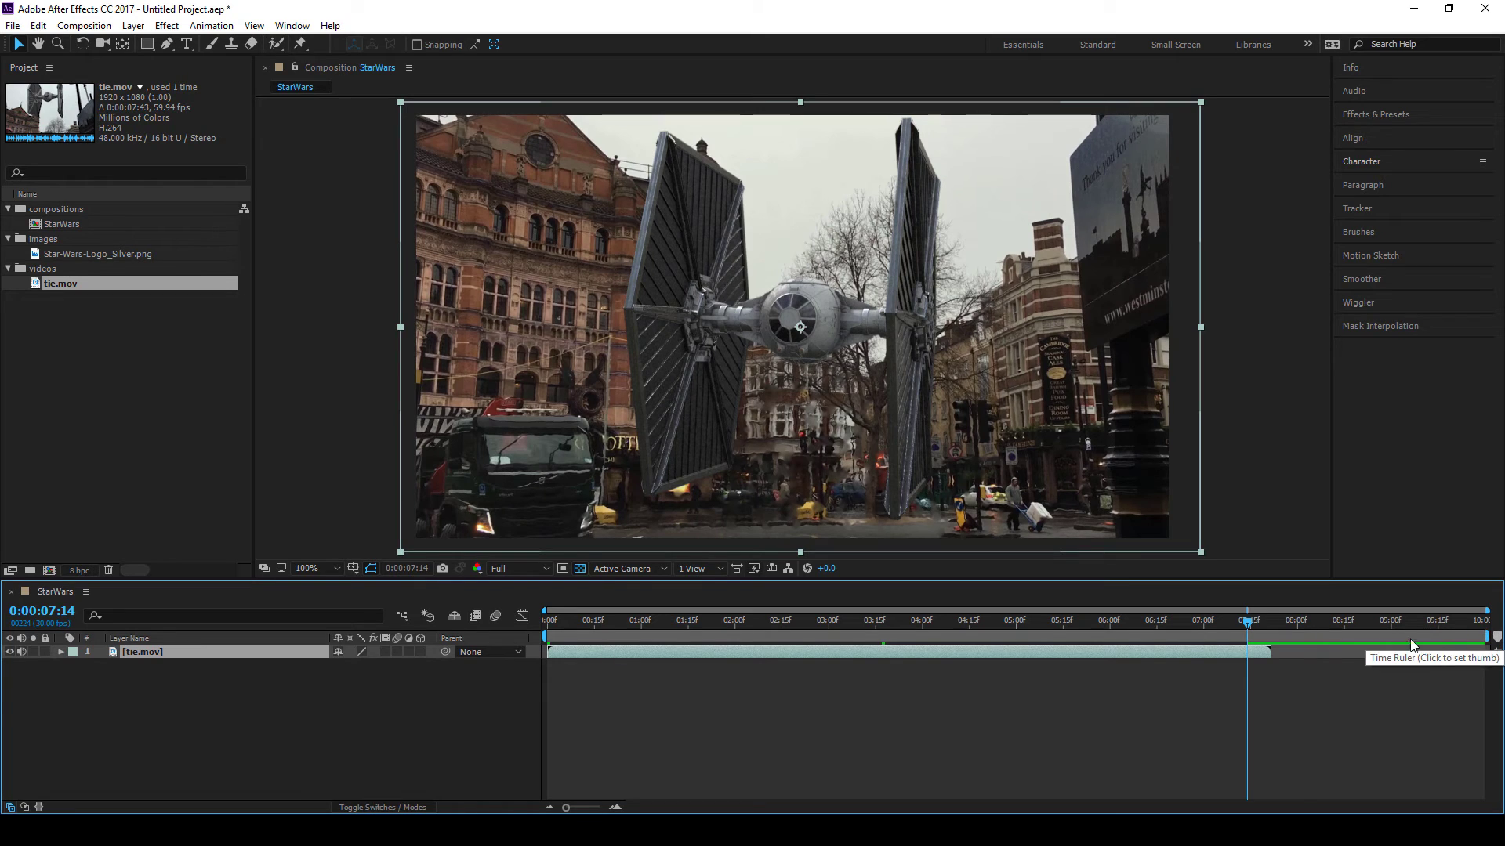
mouse_move(541, 635)
mouse_down()
mouse_move(772, 634)
mouse_move(545, 635)
mouse_up()
mouse_move(1486, 637)
mouse_down()
mouse_move(1273, 643)
mouse_move(1408, 636)
mouse_move(1273, 644)
mouse_move(1297, 644)
mouse_move(1235, 623)
mouse_move(1268, 623)
mouse_move(1165, 619)
mouse_move(1207, 624)
mouse_up()
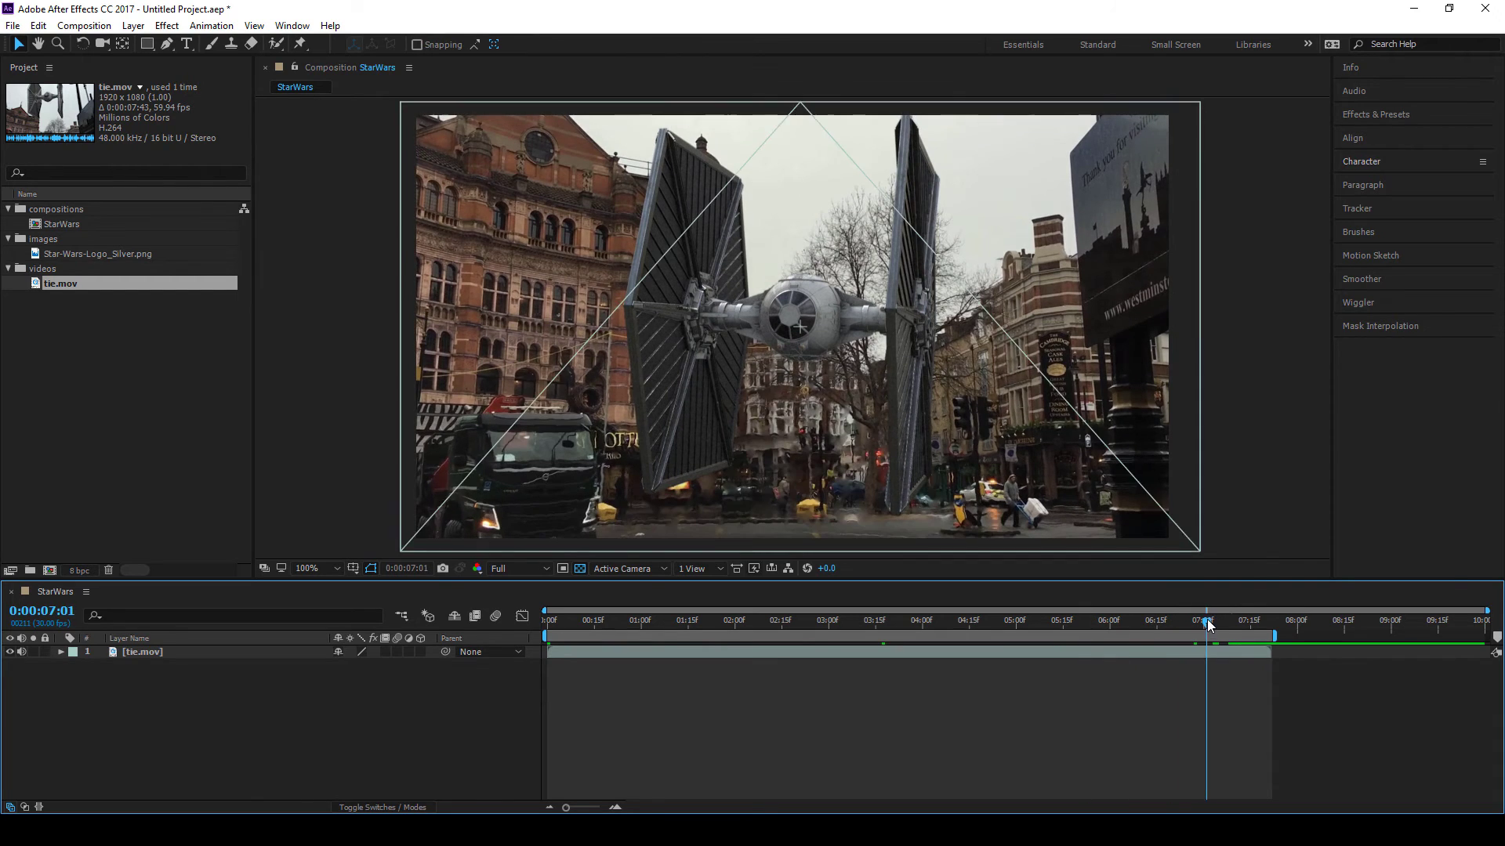
Apply Trim Comp to Work Area from the work area bar's context menu
right_click(1209, 638)
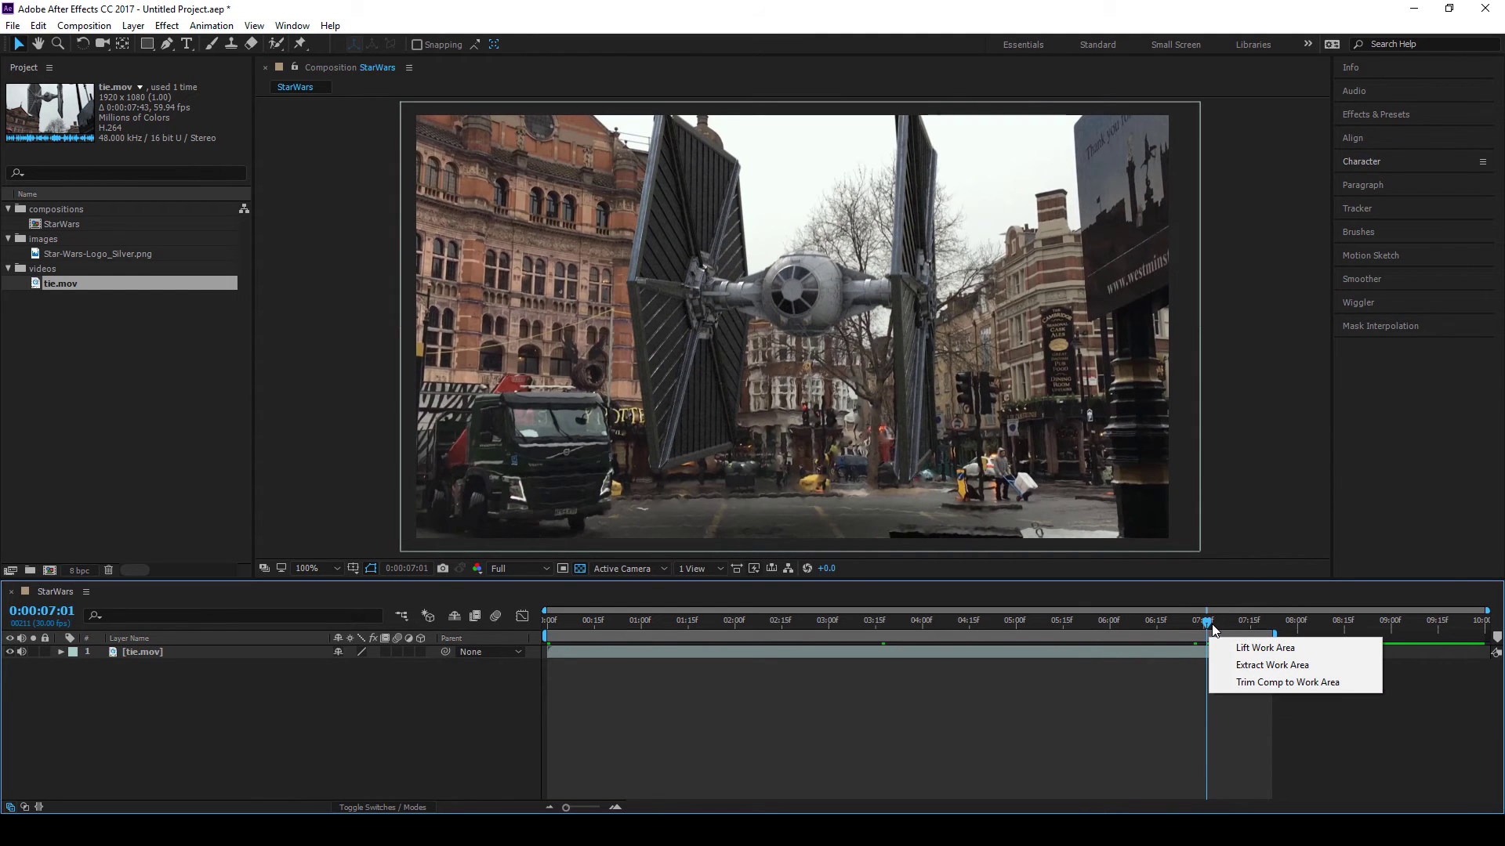
click(1299, 683)
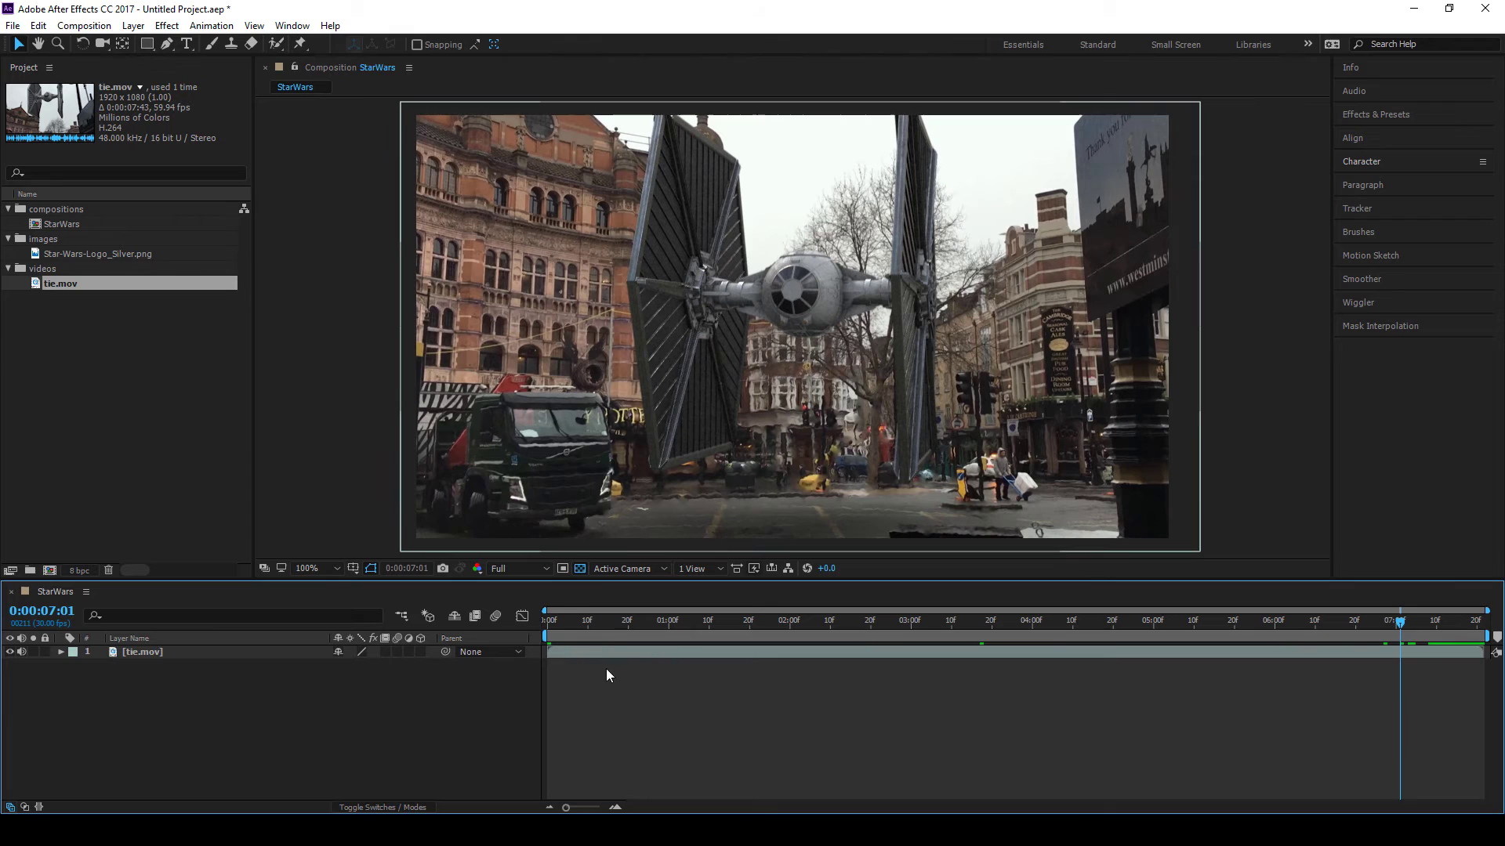
click(84, 26)
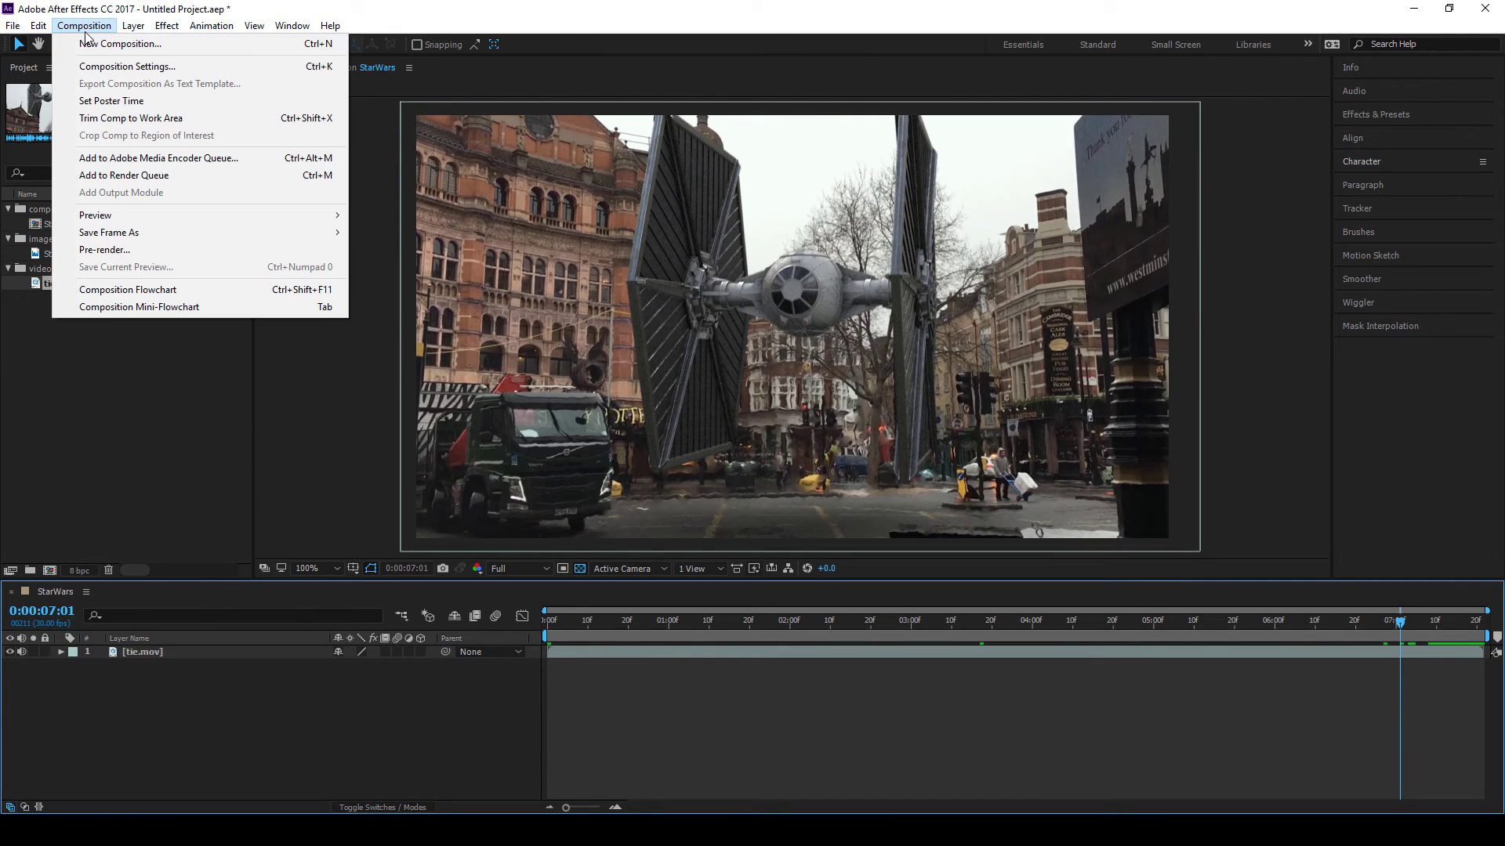
click(117, 67)
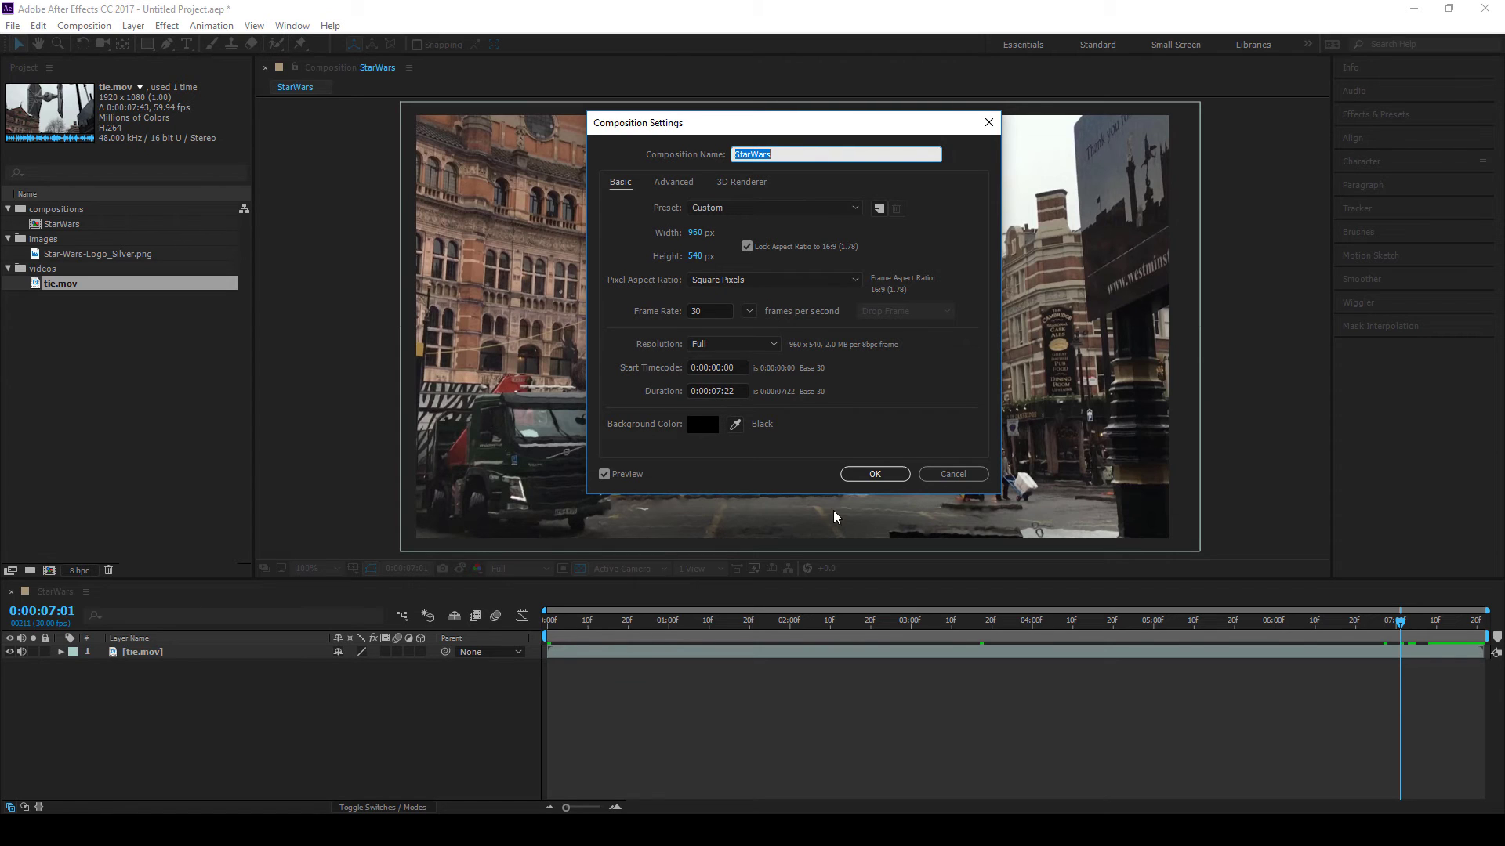
click(874, 475)
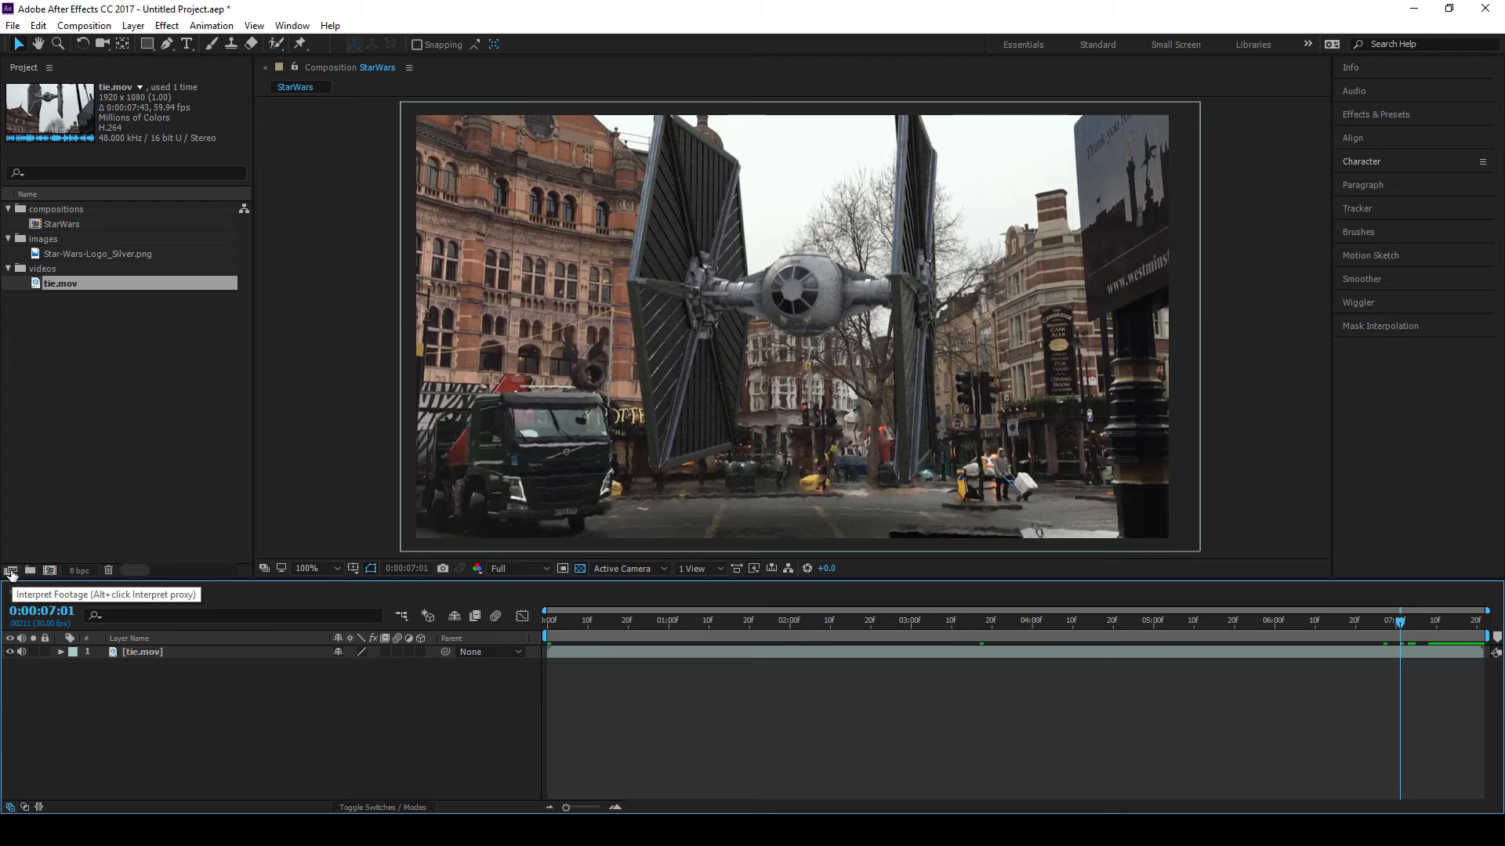
click(84, 384)
click(59, 285)
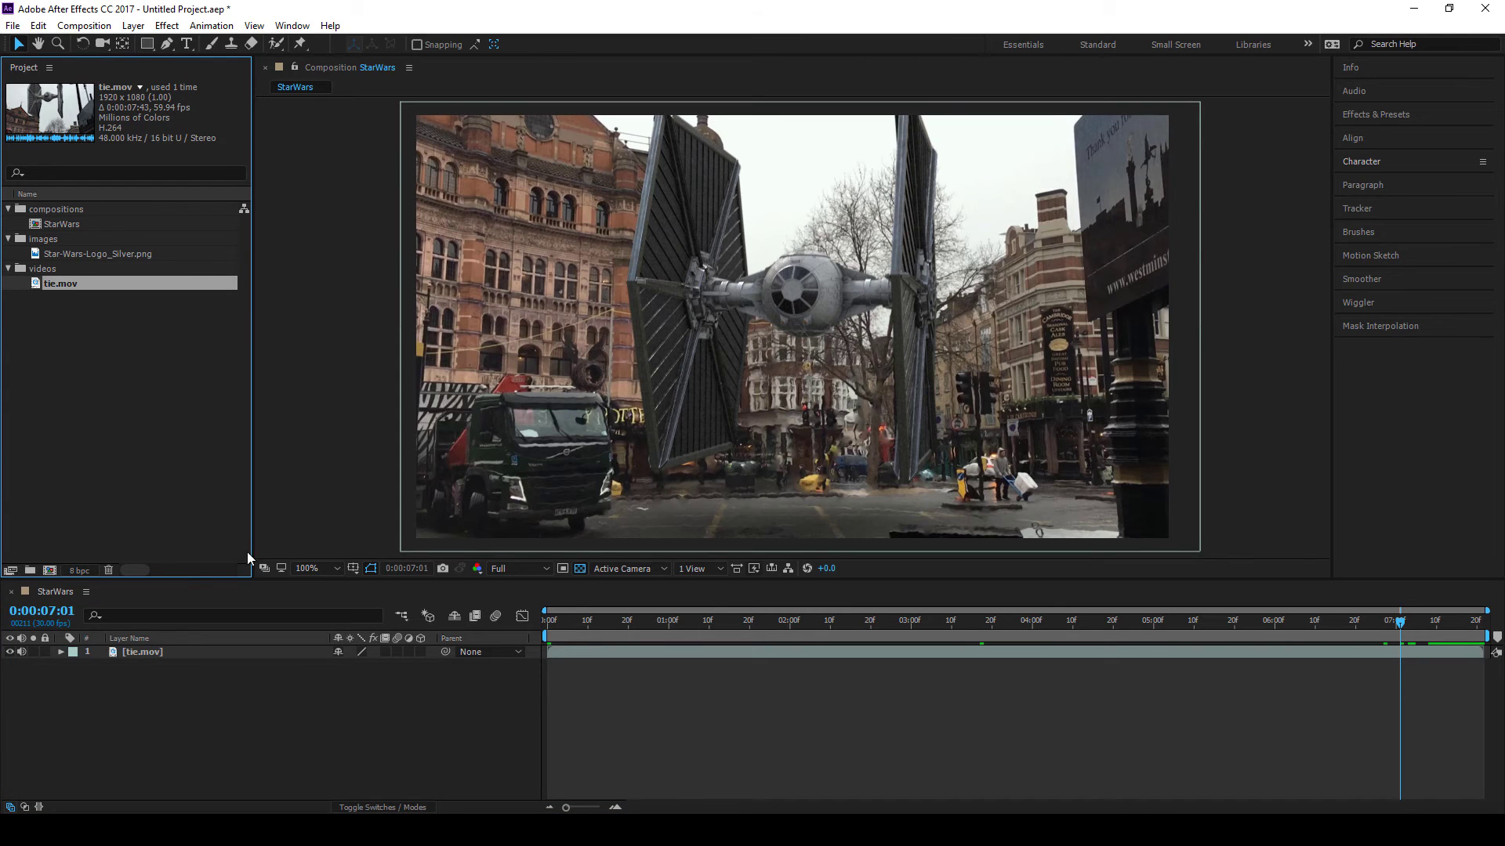
click(11, 571)
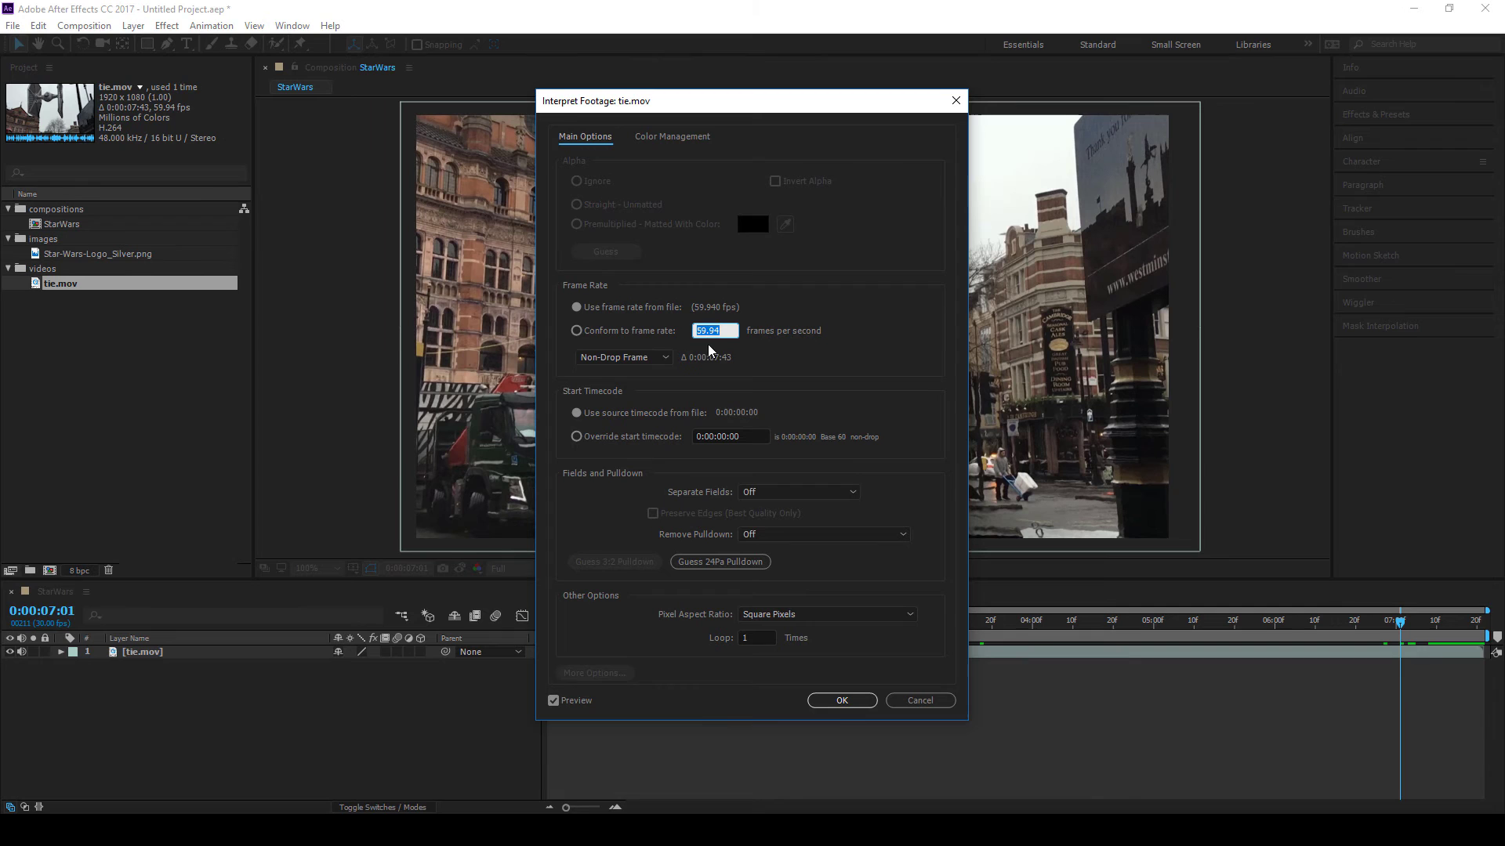
click(842, 700)
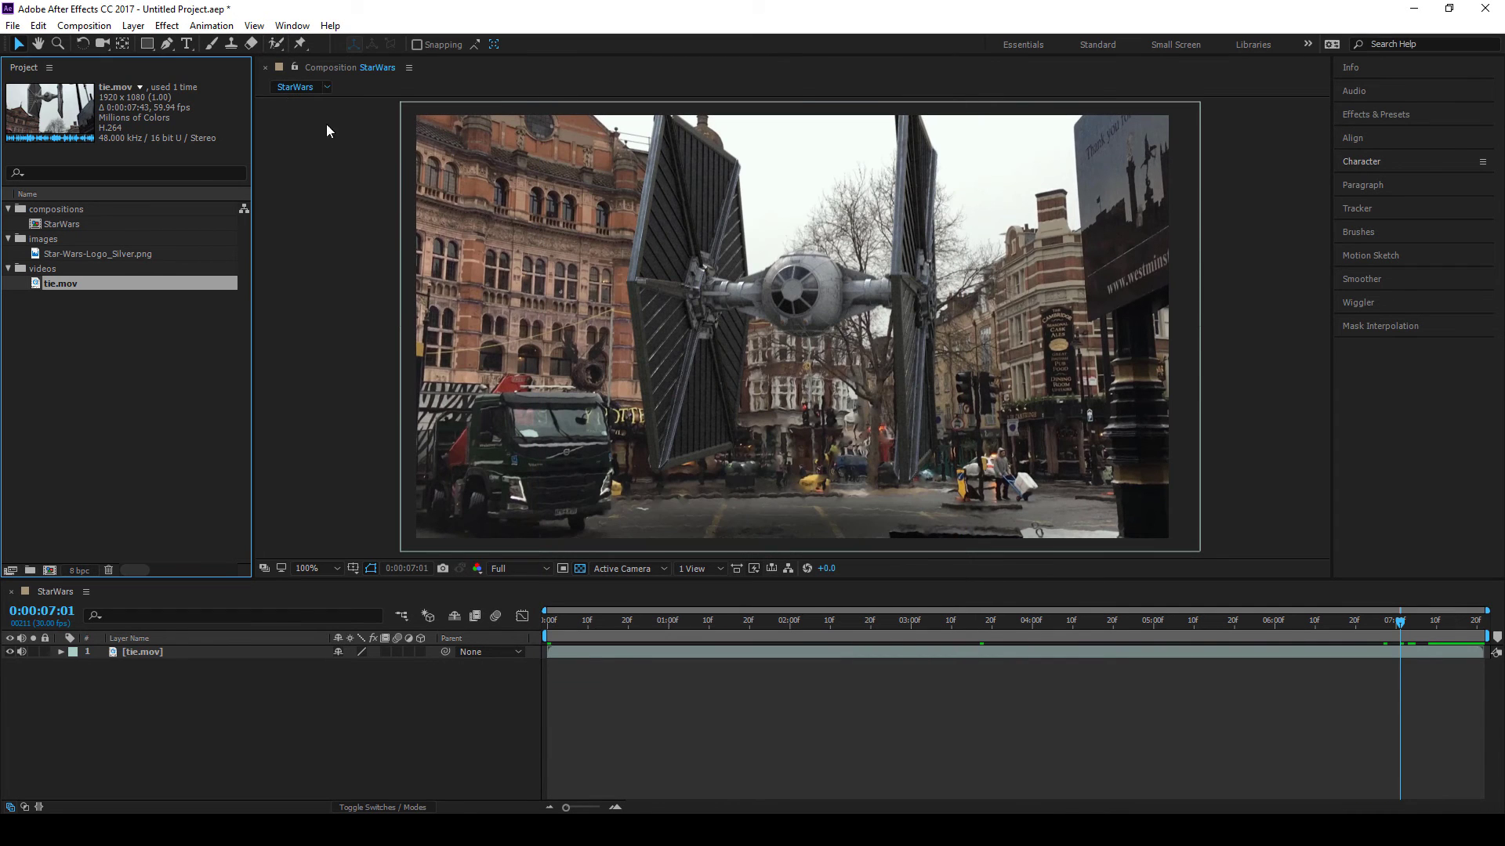
click(84, 25)
click(118, 57)
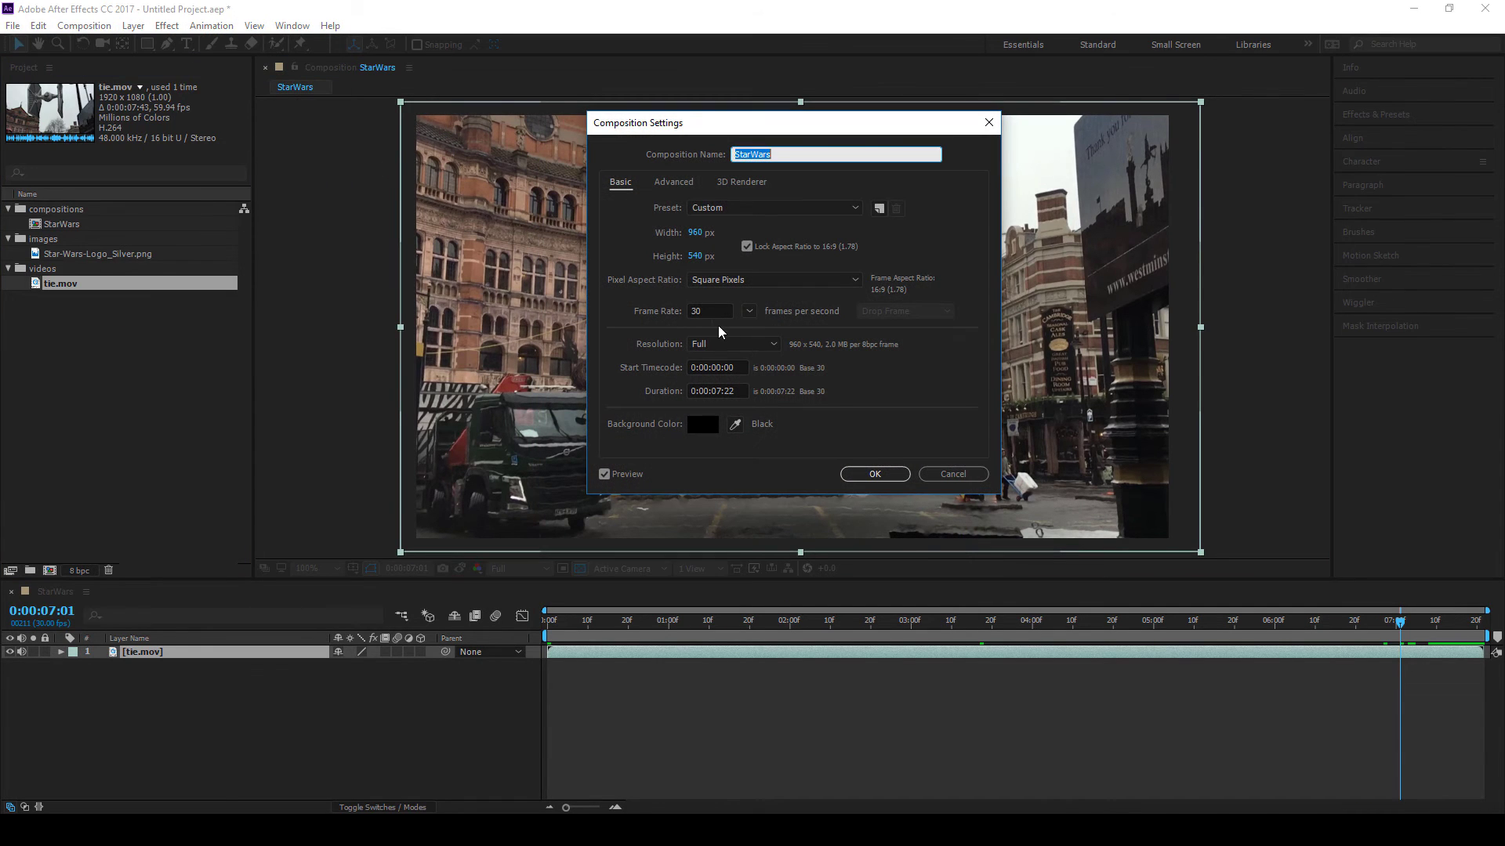
click(869, 474)
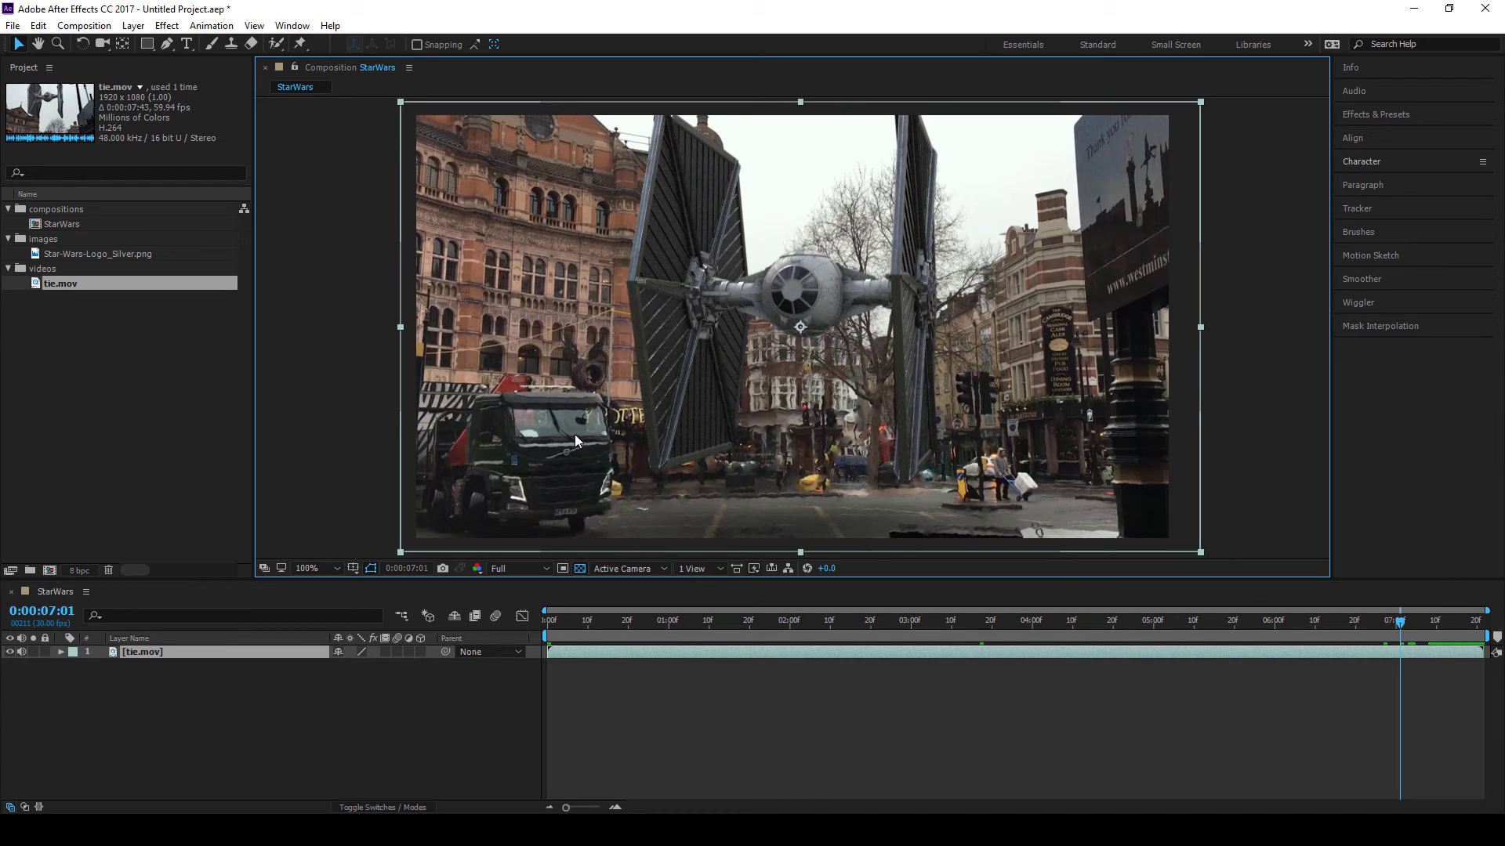
click(555, 623)
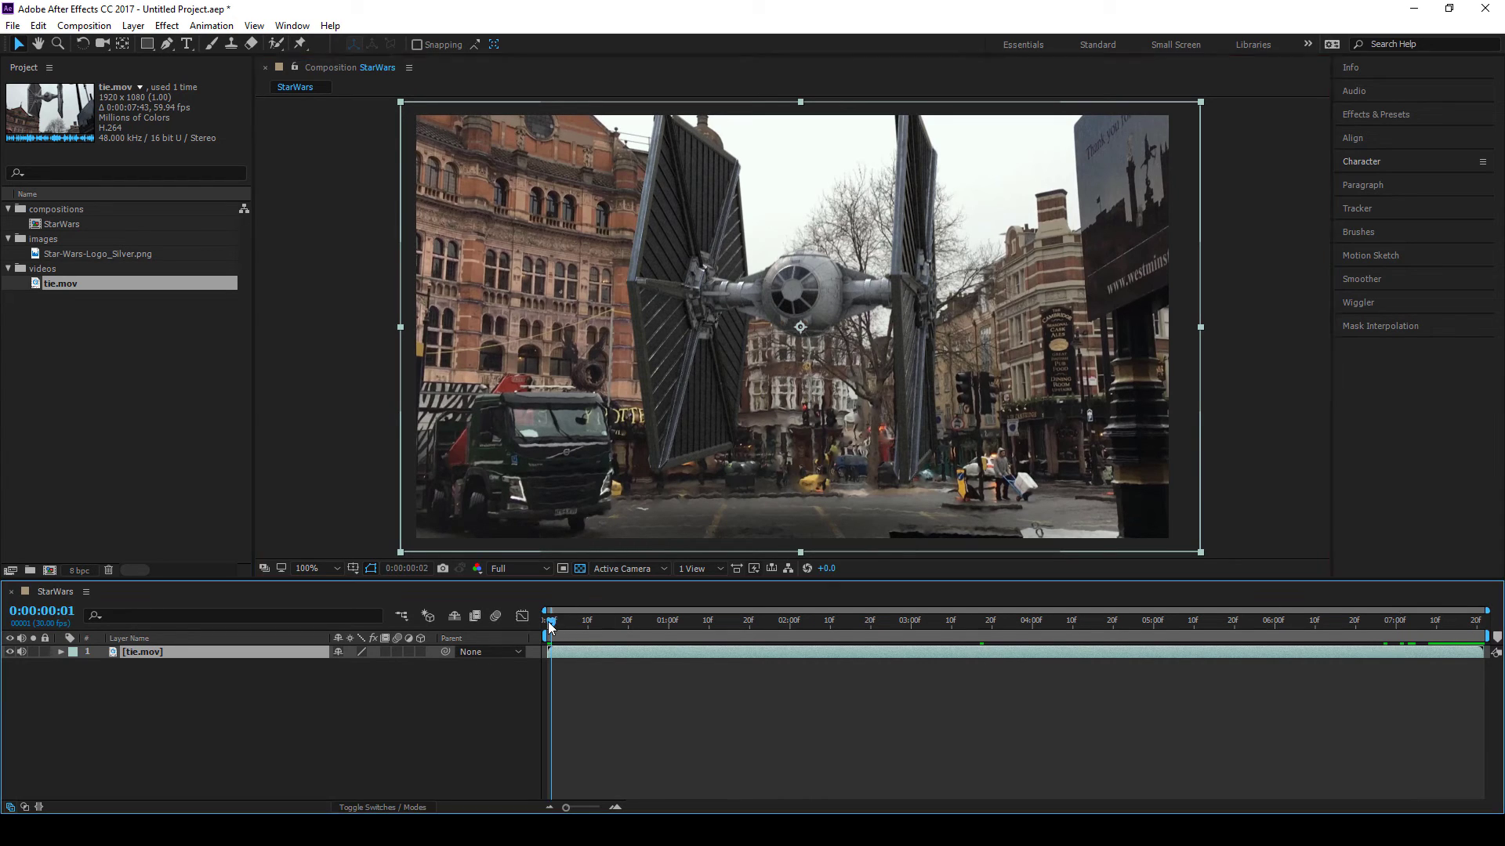
drag(557, 627, 499, 605)
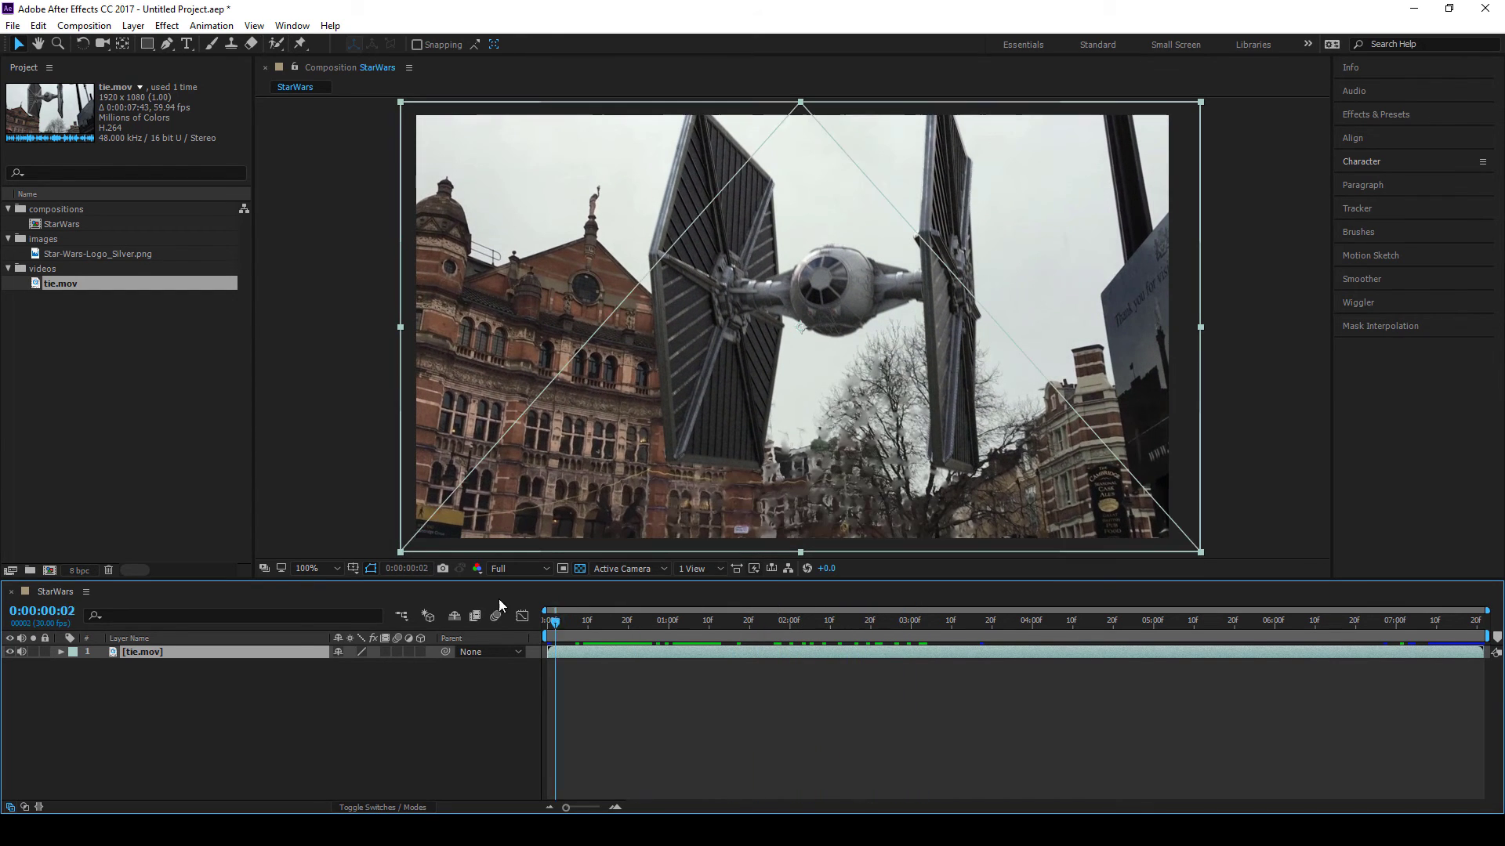
key(space)
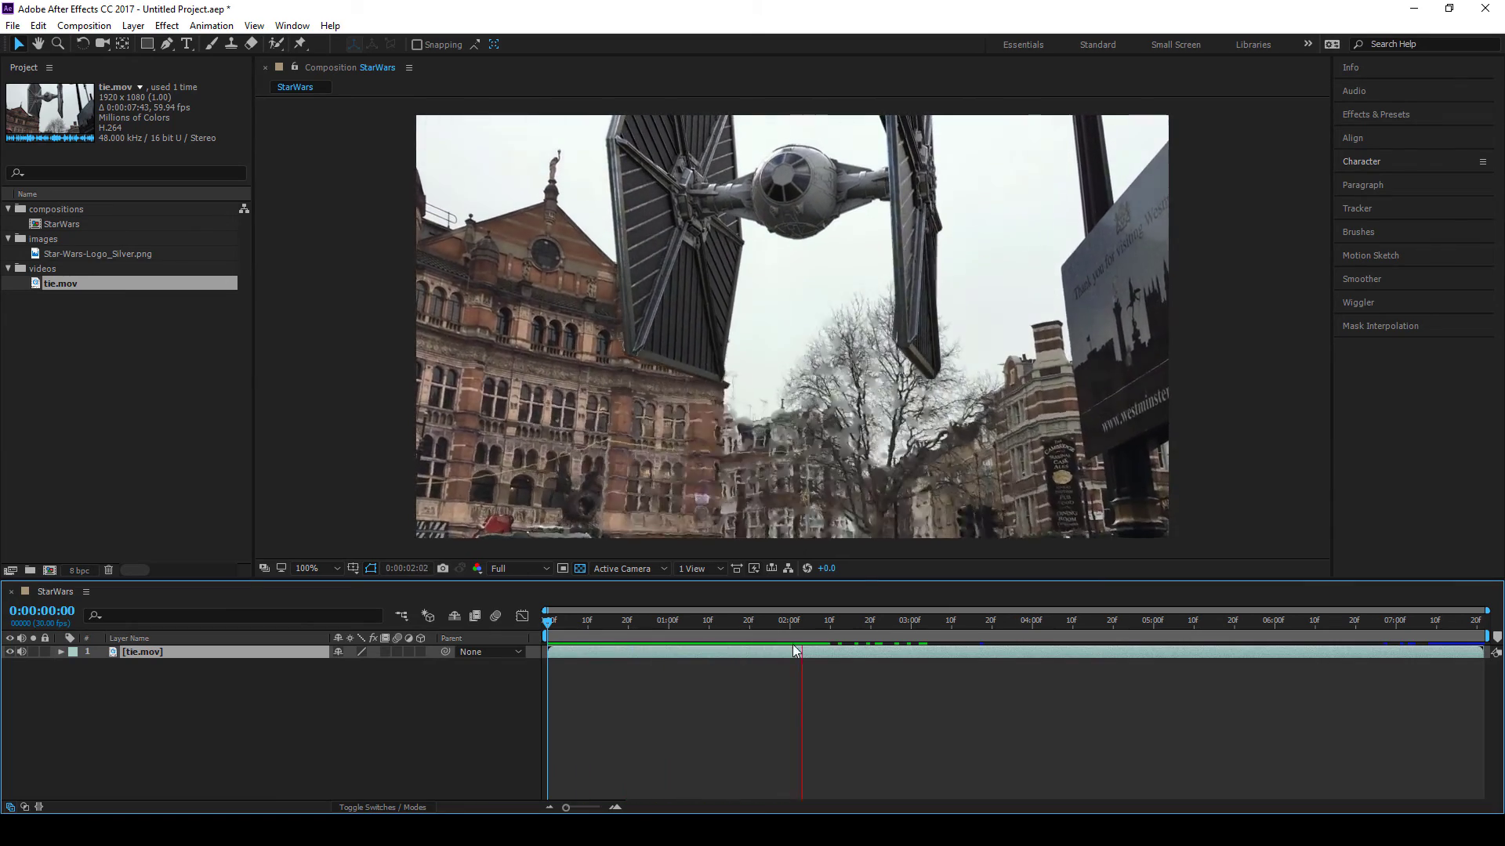
click(814, 633)
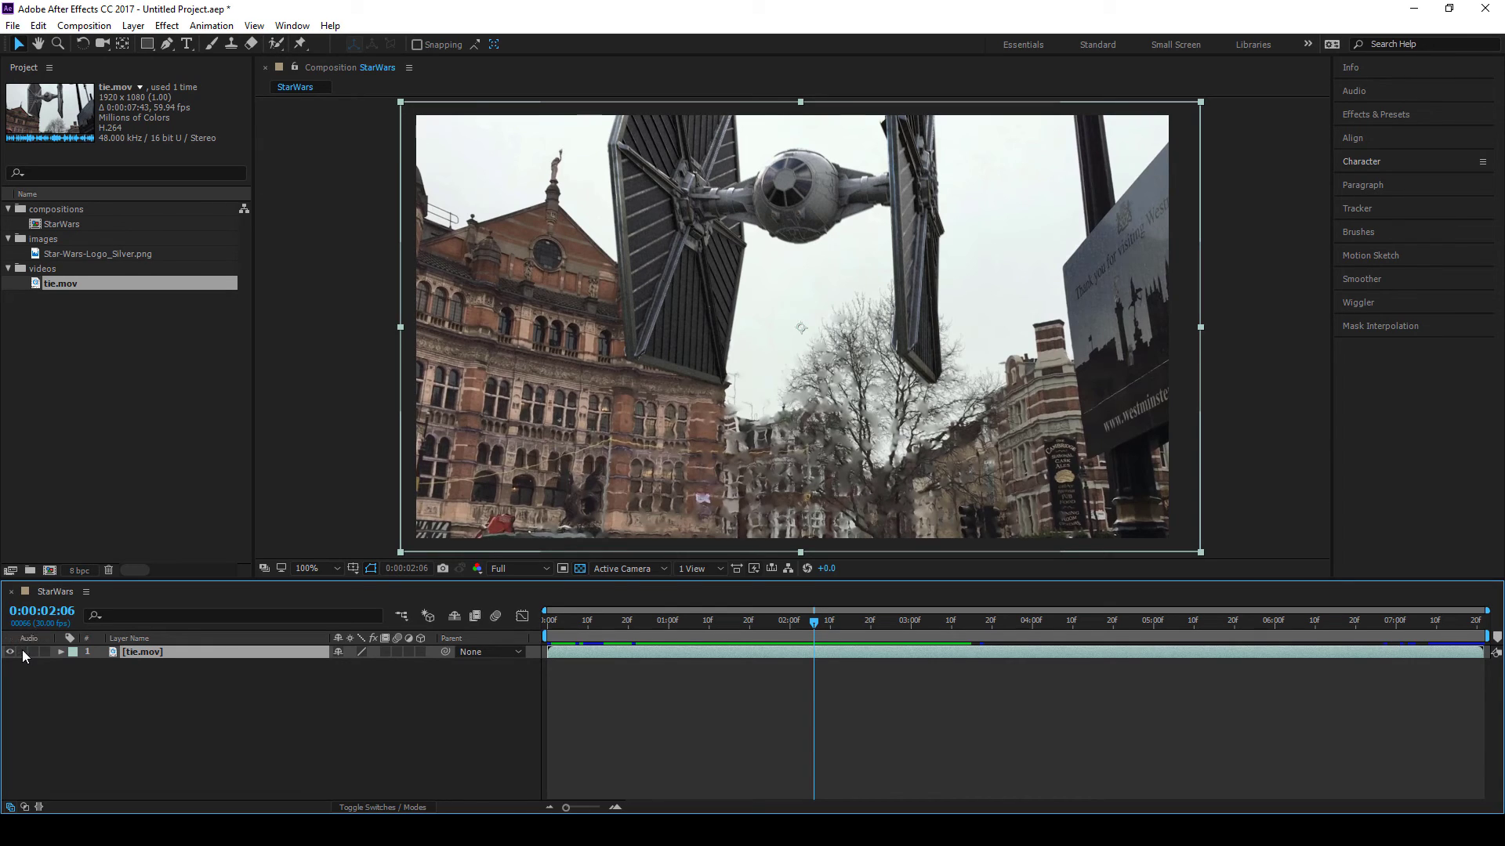
key(Home)
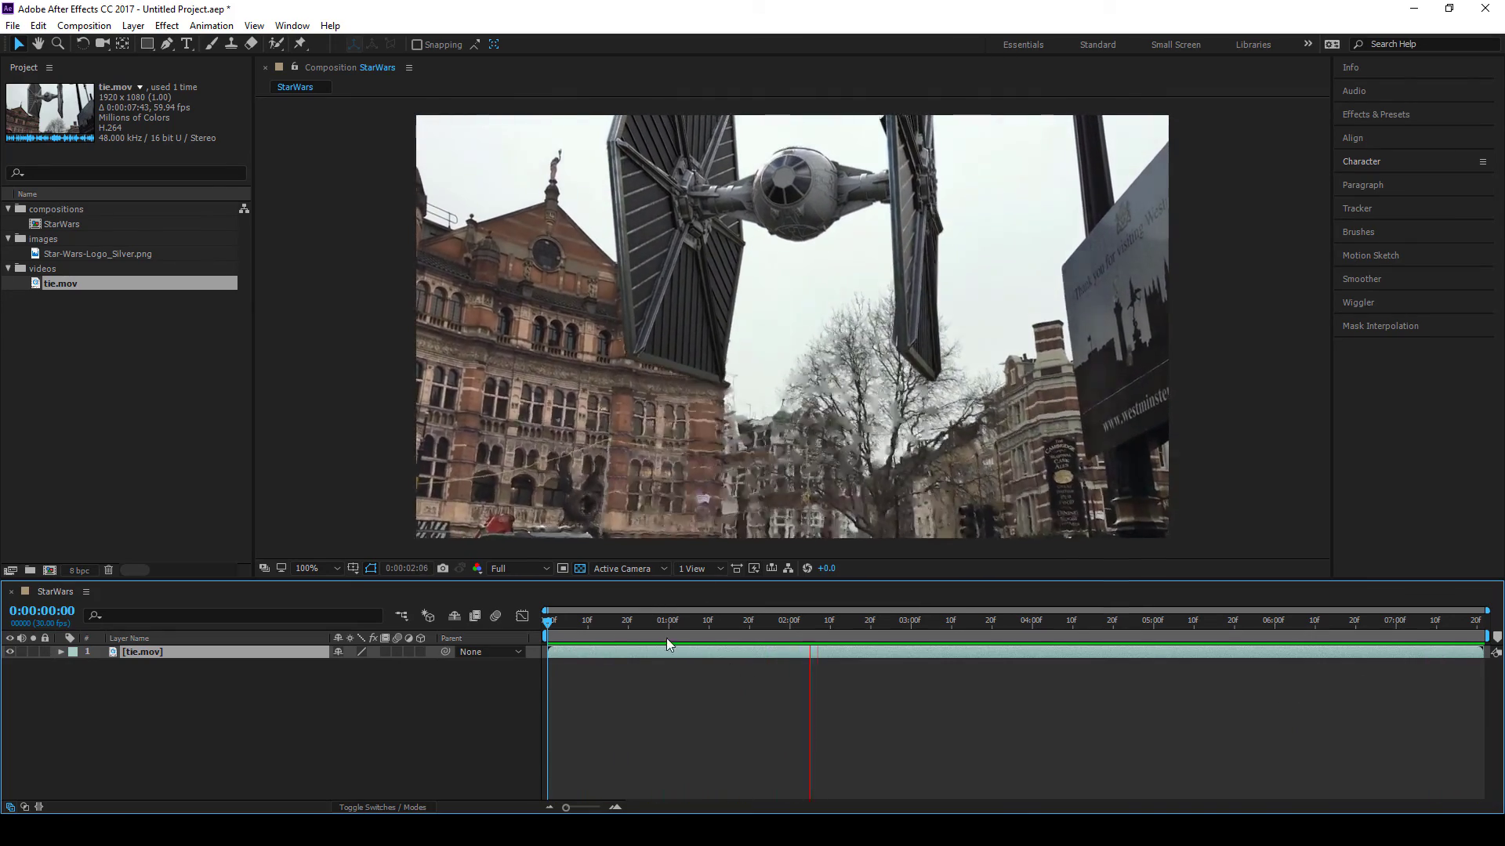
click(600, 621)
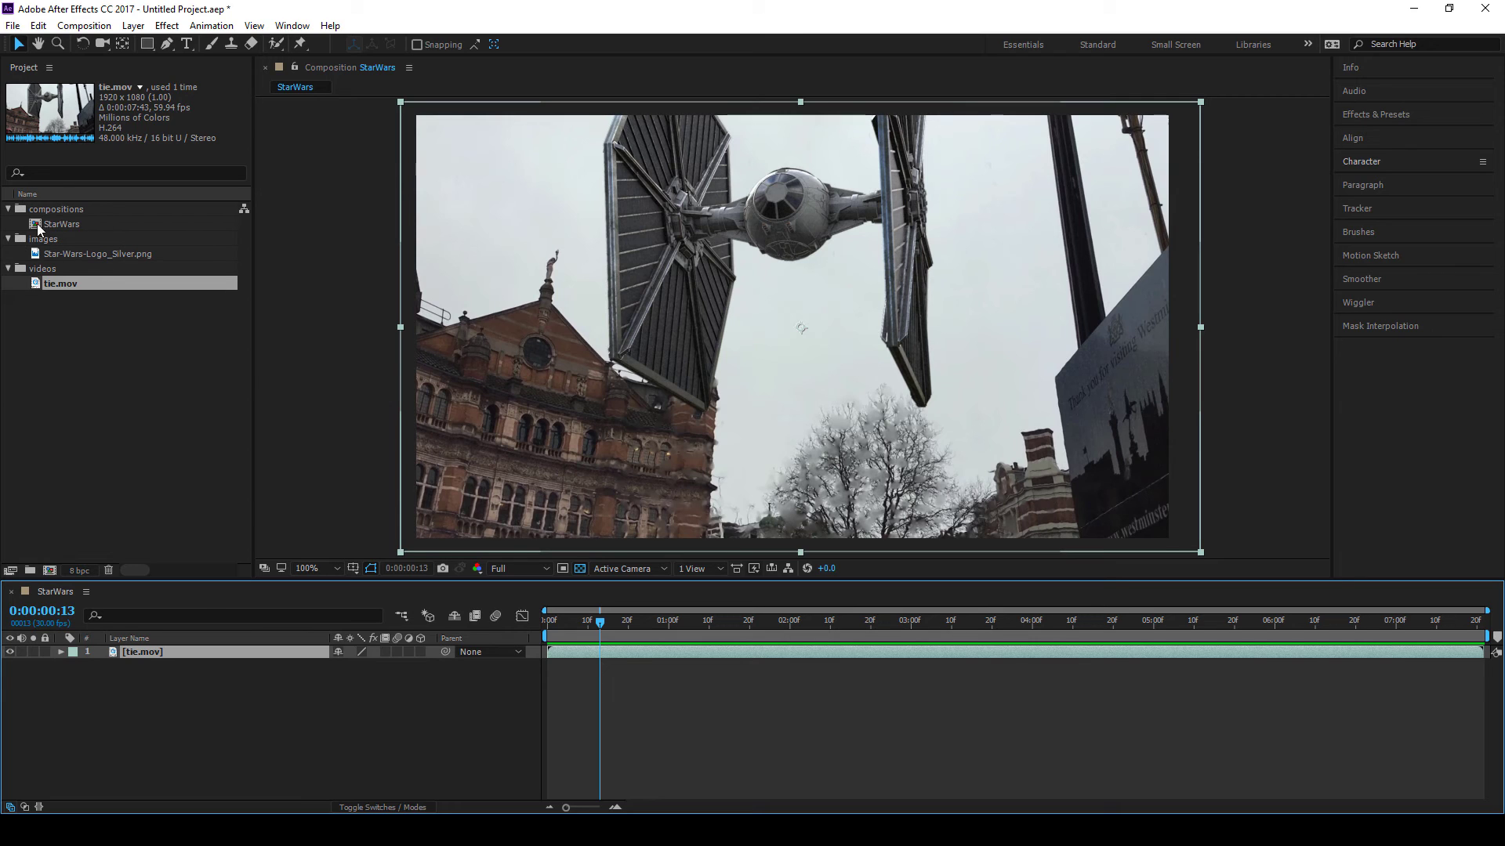
click(68, 332)
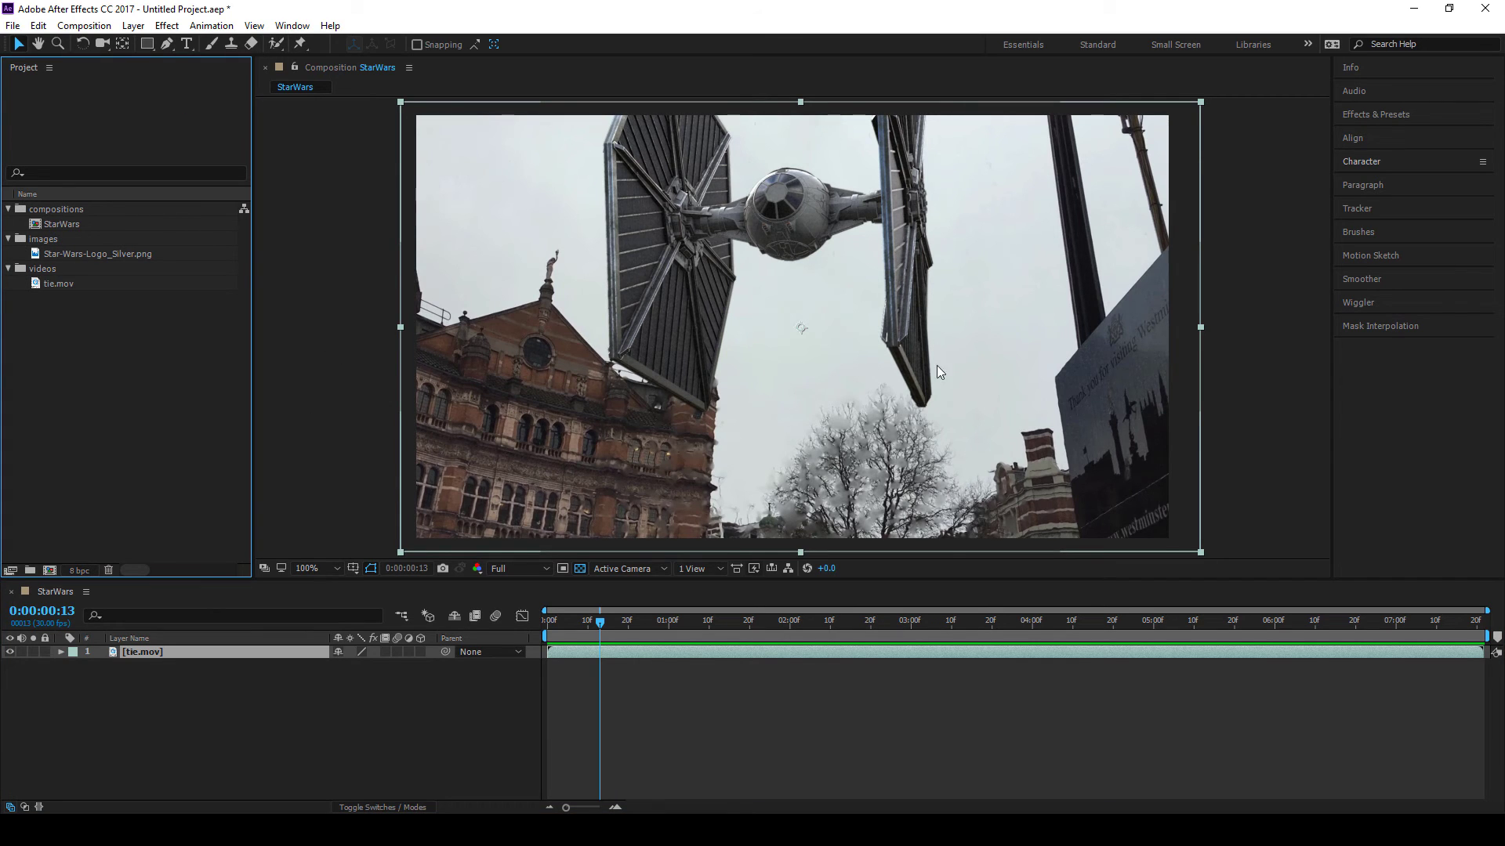
Drag Star-Wars-Logo_Silver.png from the Project panel into the StarWars comp below tie.mov
click(239, 689)
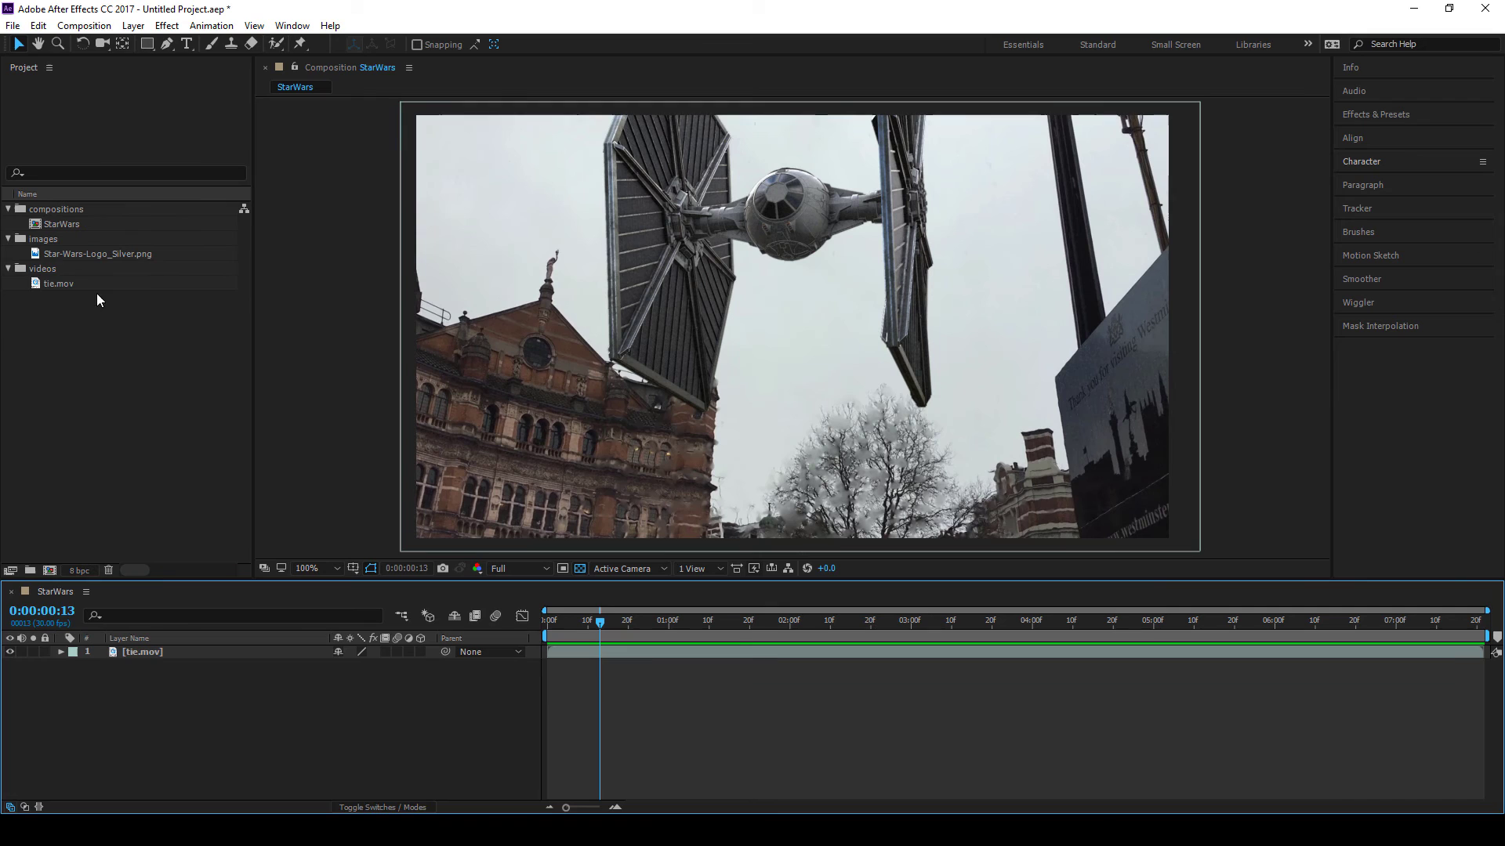
click(147, 253)
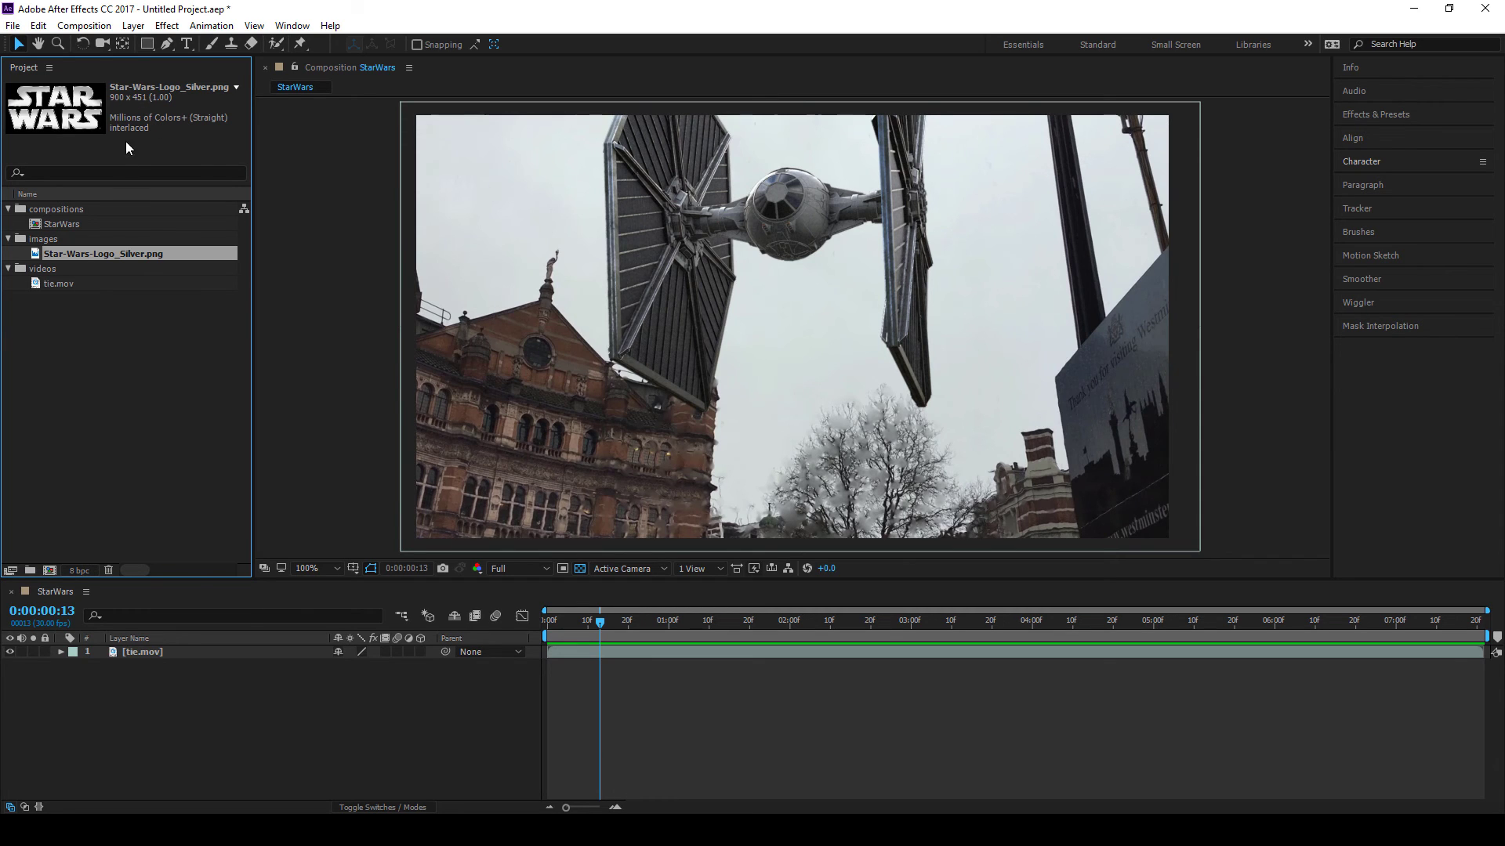
drag(39, 255, 671, 700)
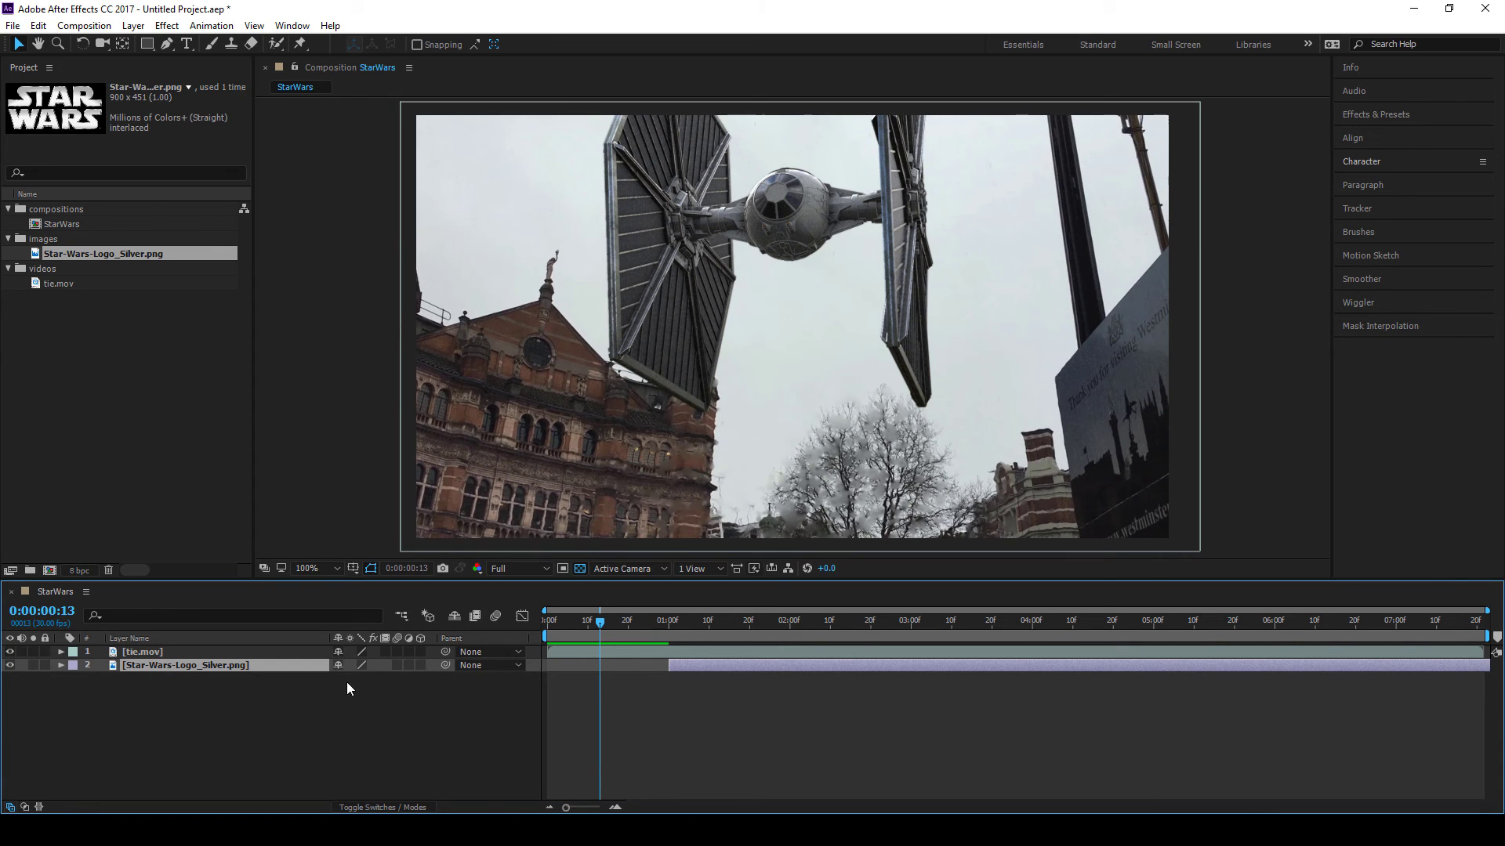
Move the logo layer above tie.mov and slide it to start at the comp's beginning
drag(663, 620, 670, 627)
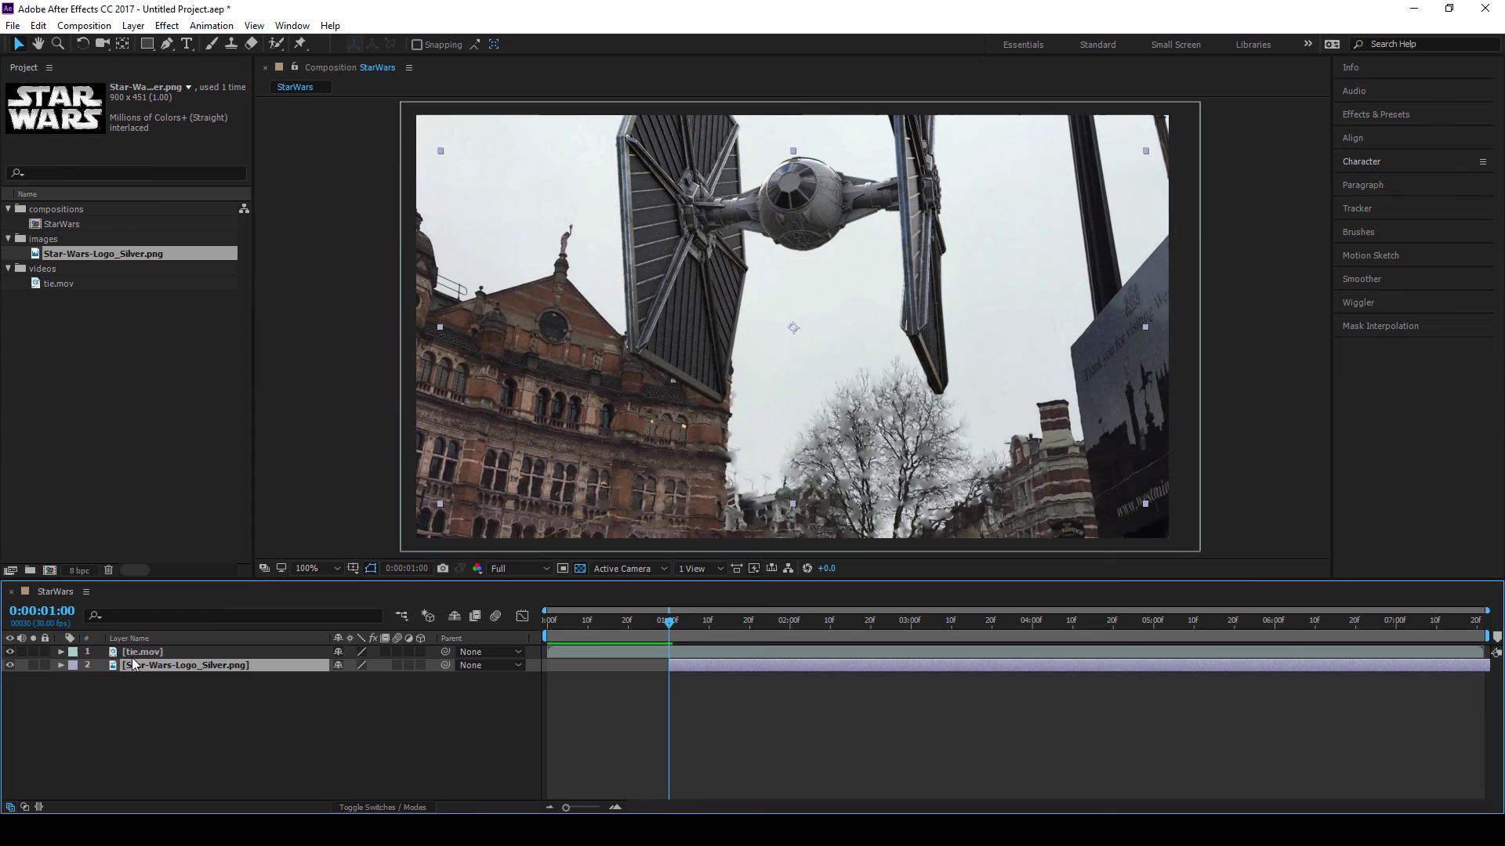
drag(115, 666, 118, 647)
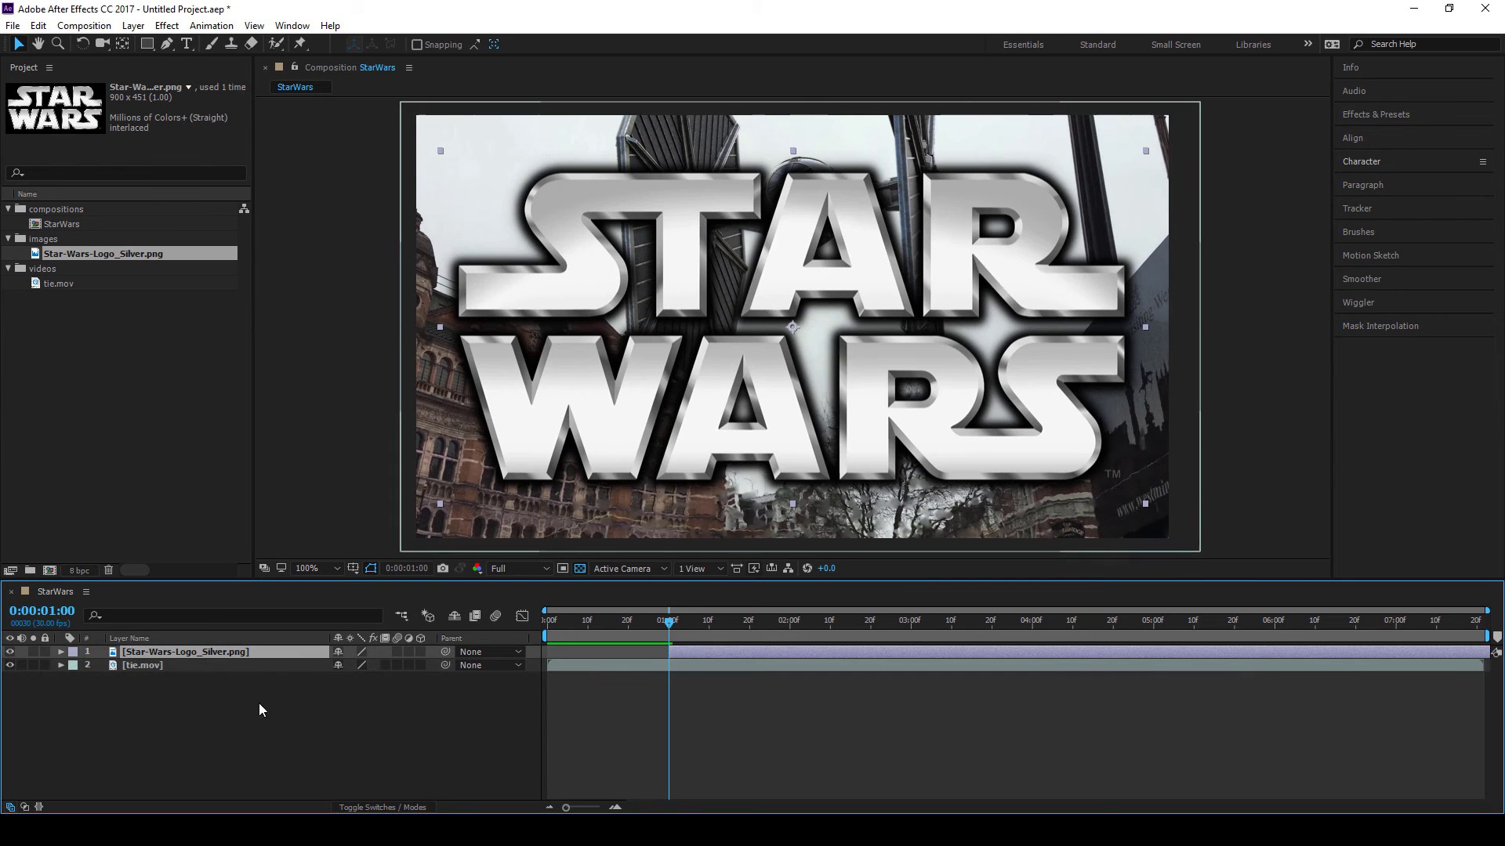
drag(668, 622, 790, 638)
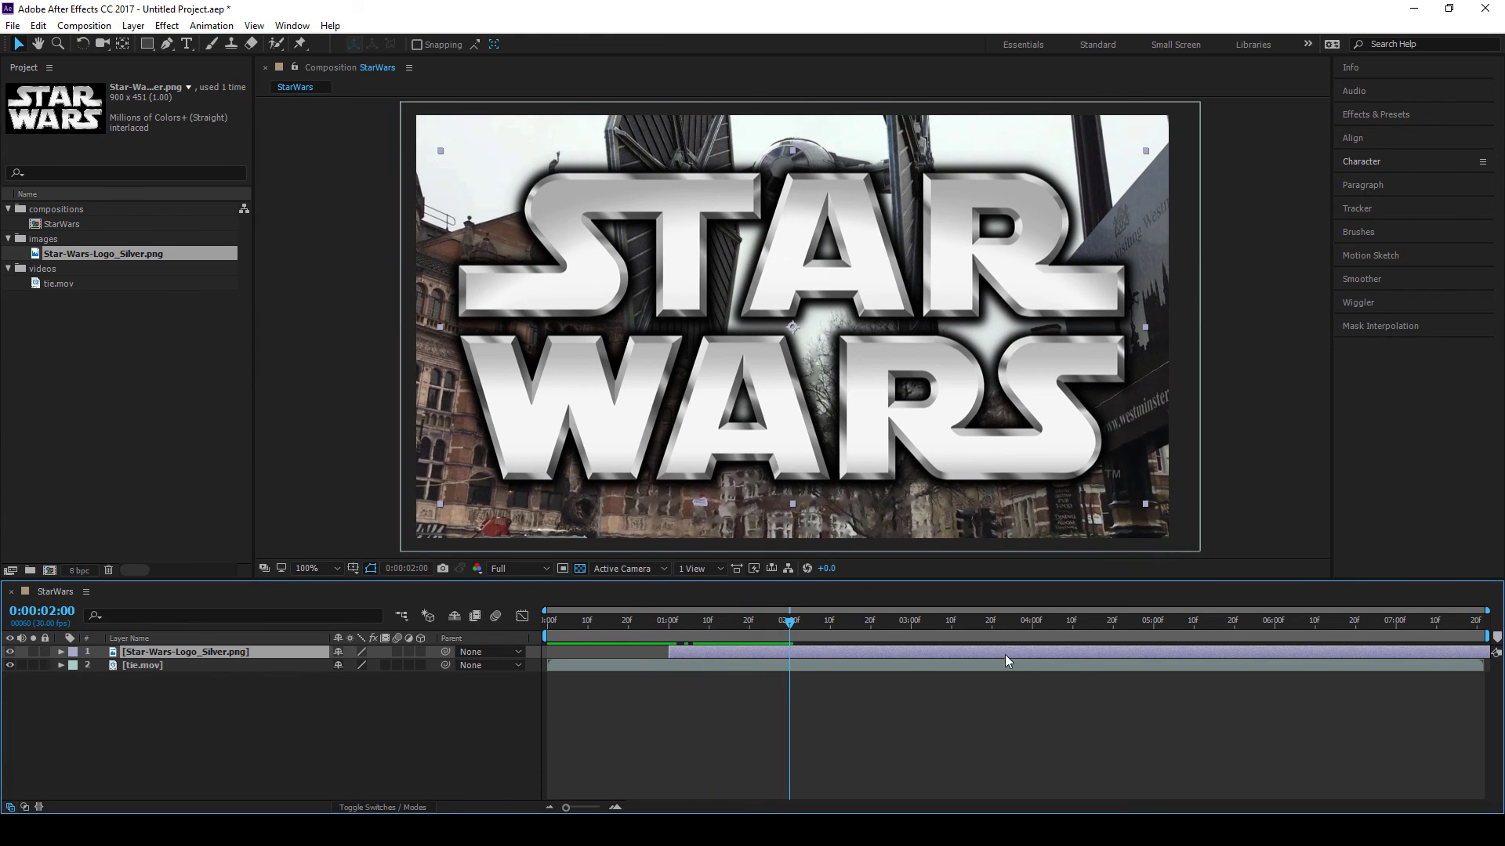
drag(693, 652, 592, 620)
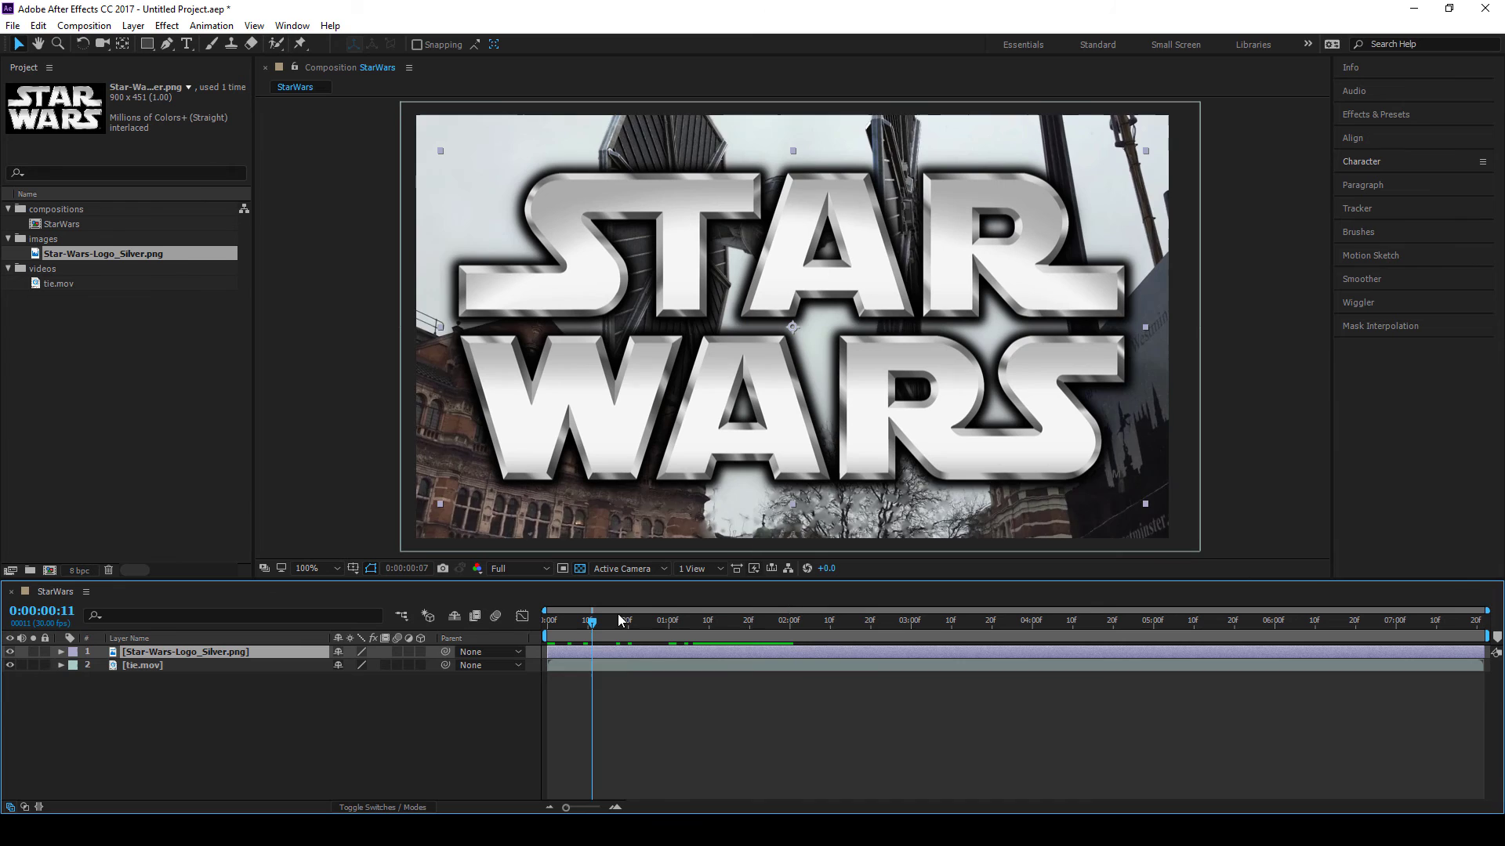
Scale the Star Wars logo down to a small size with its corner handle
click(757, 620)
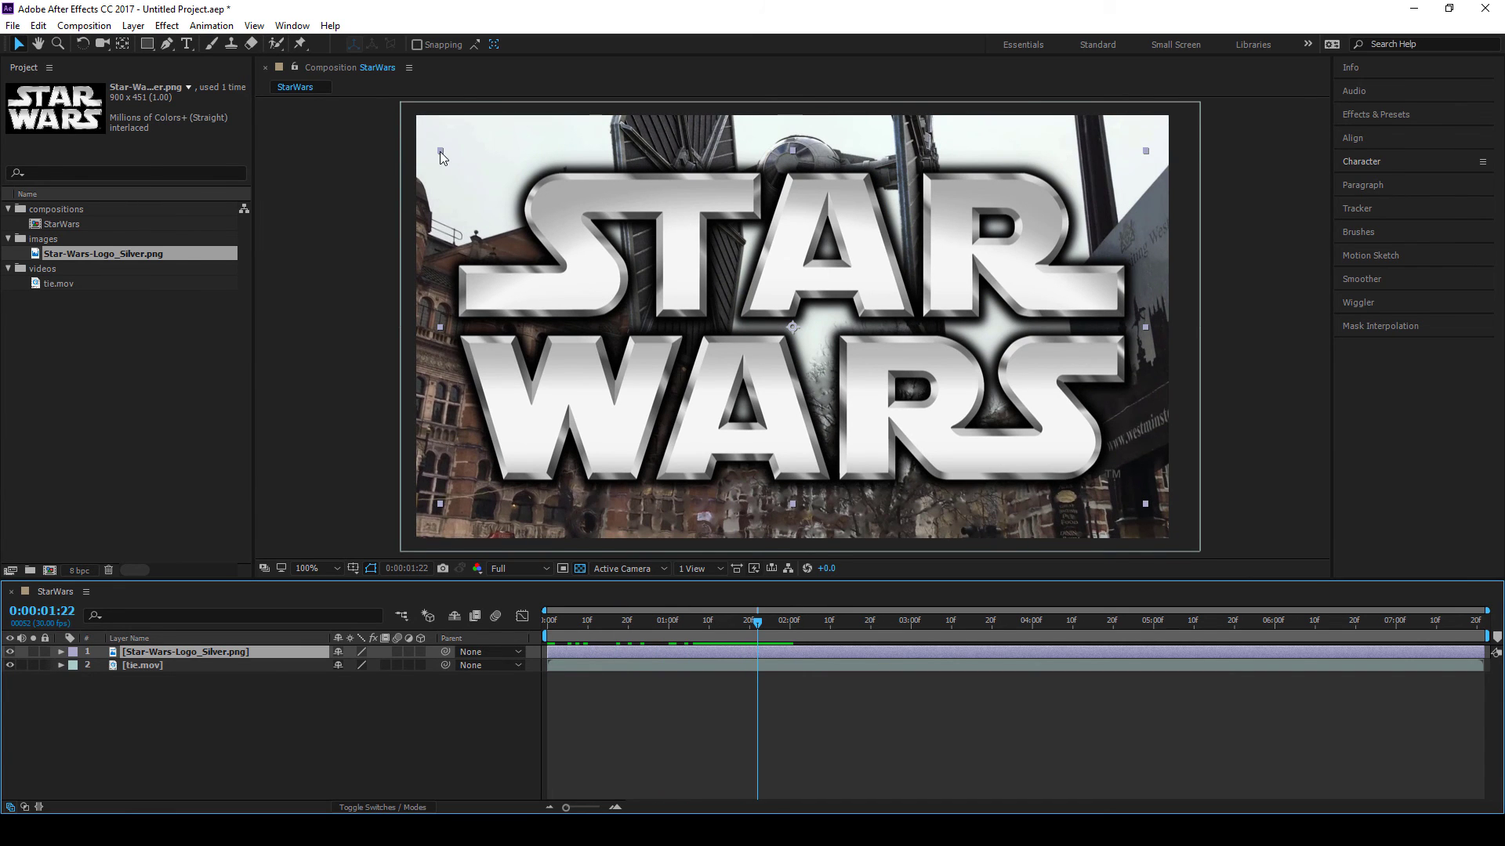
drag(439, 151, 467, 153)
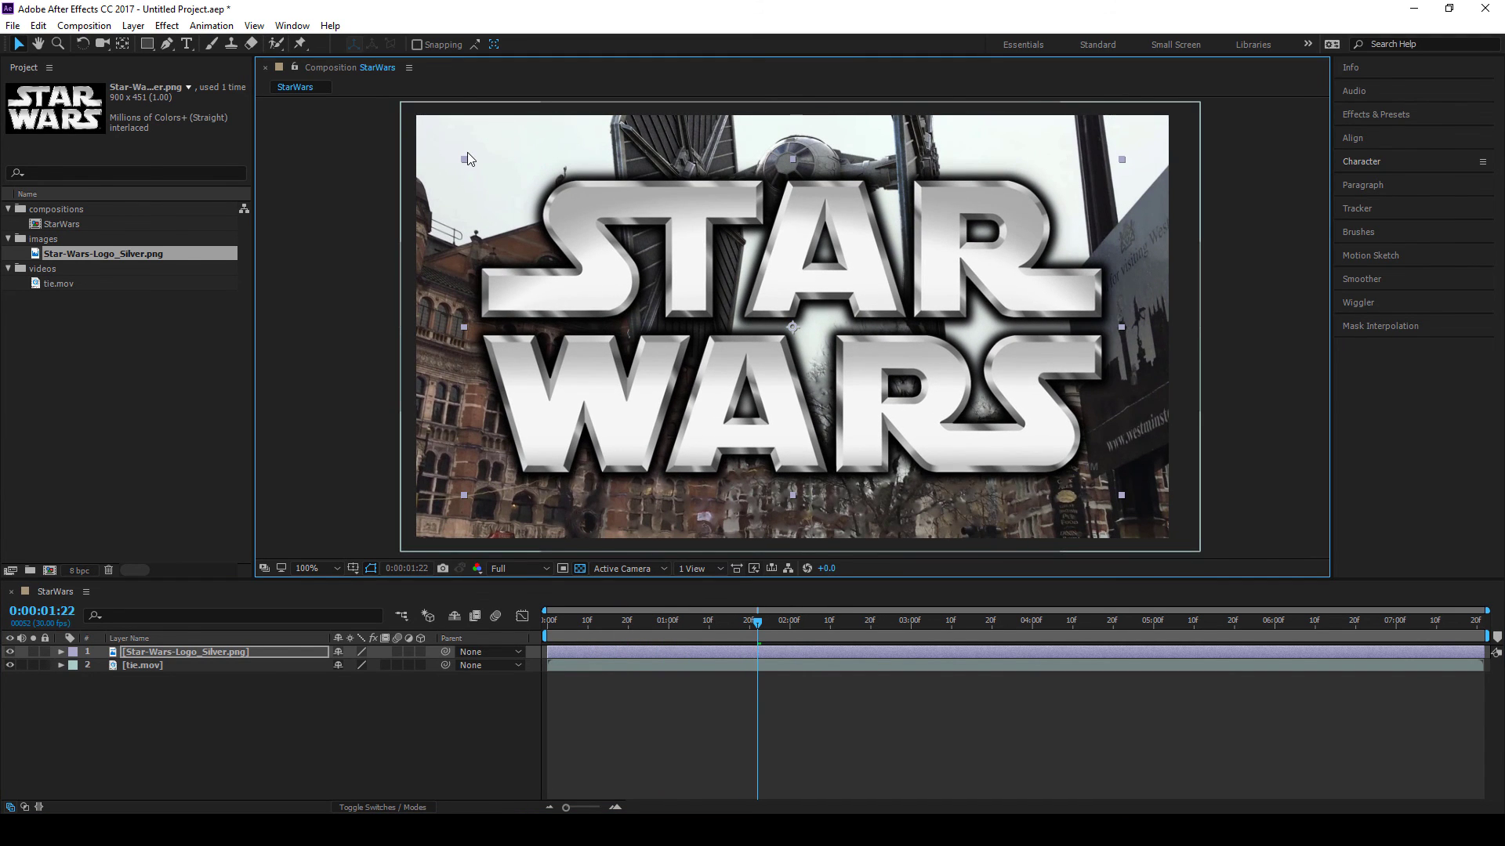
click(467, 157)
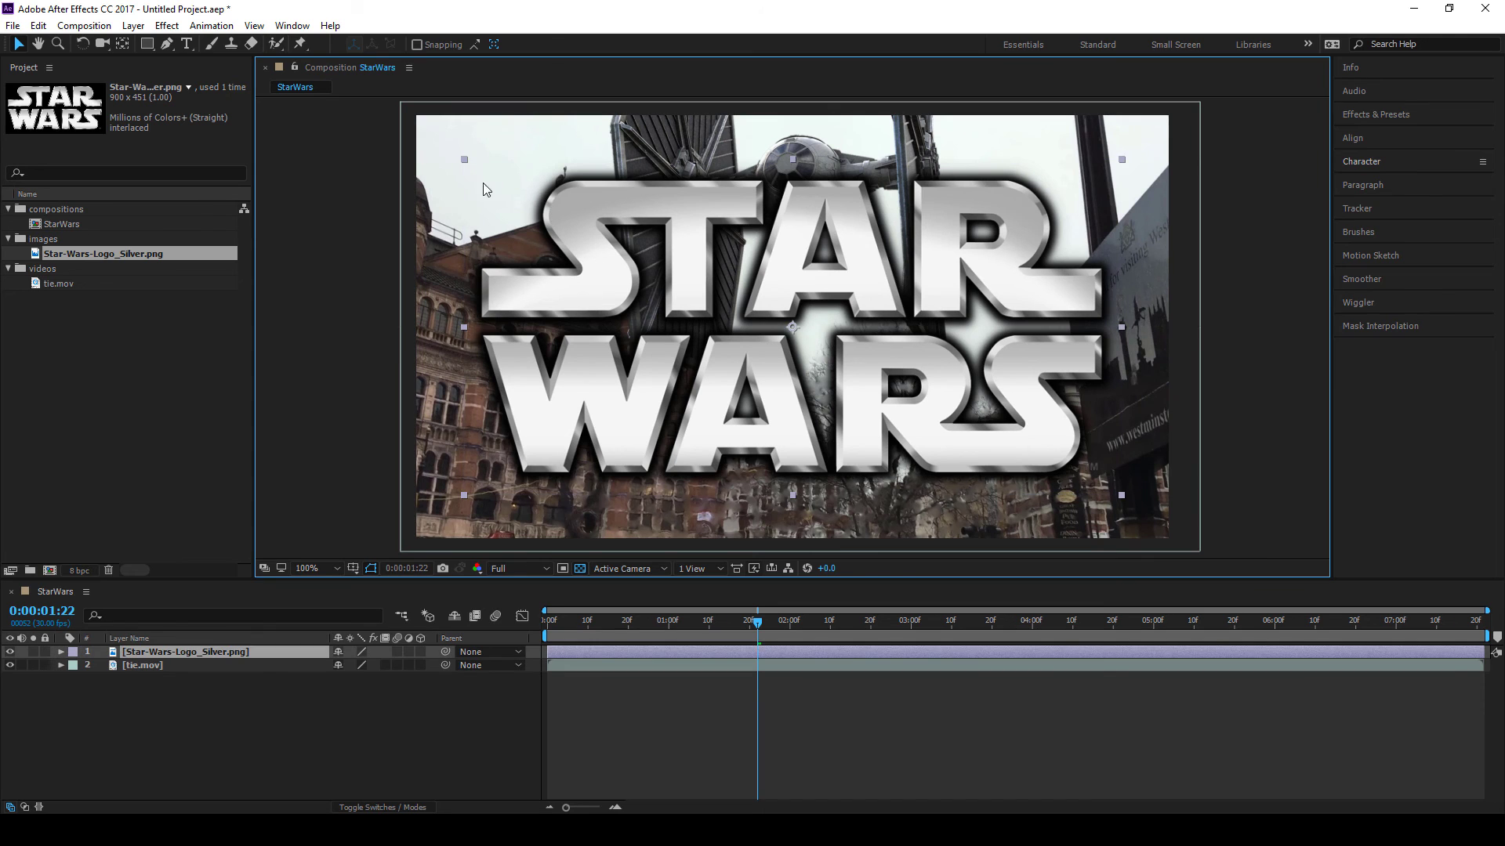
click(486, 173)
click(491, 176)
click(477, 167)
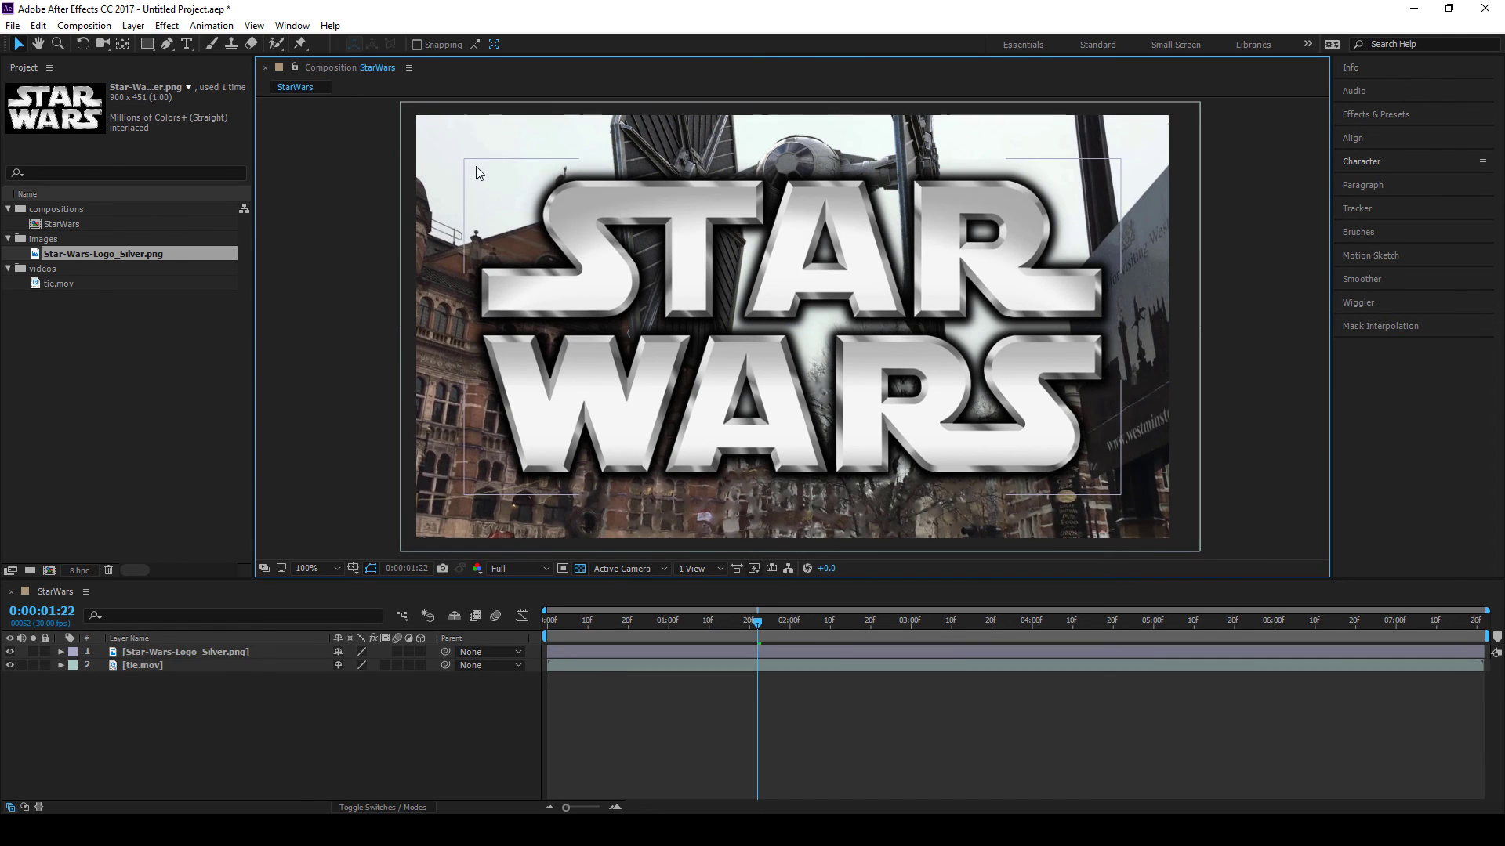
drag(476, 166, 694, 298)
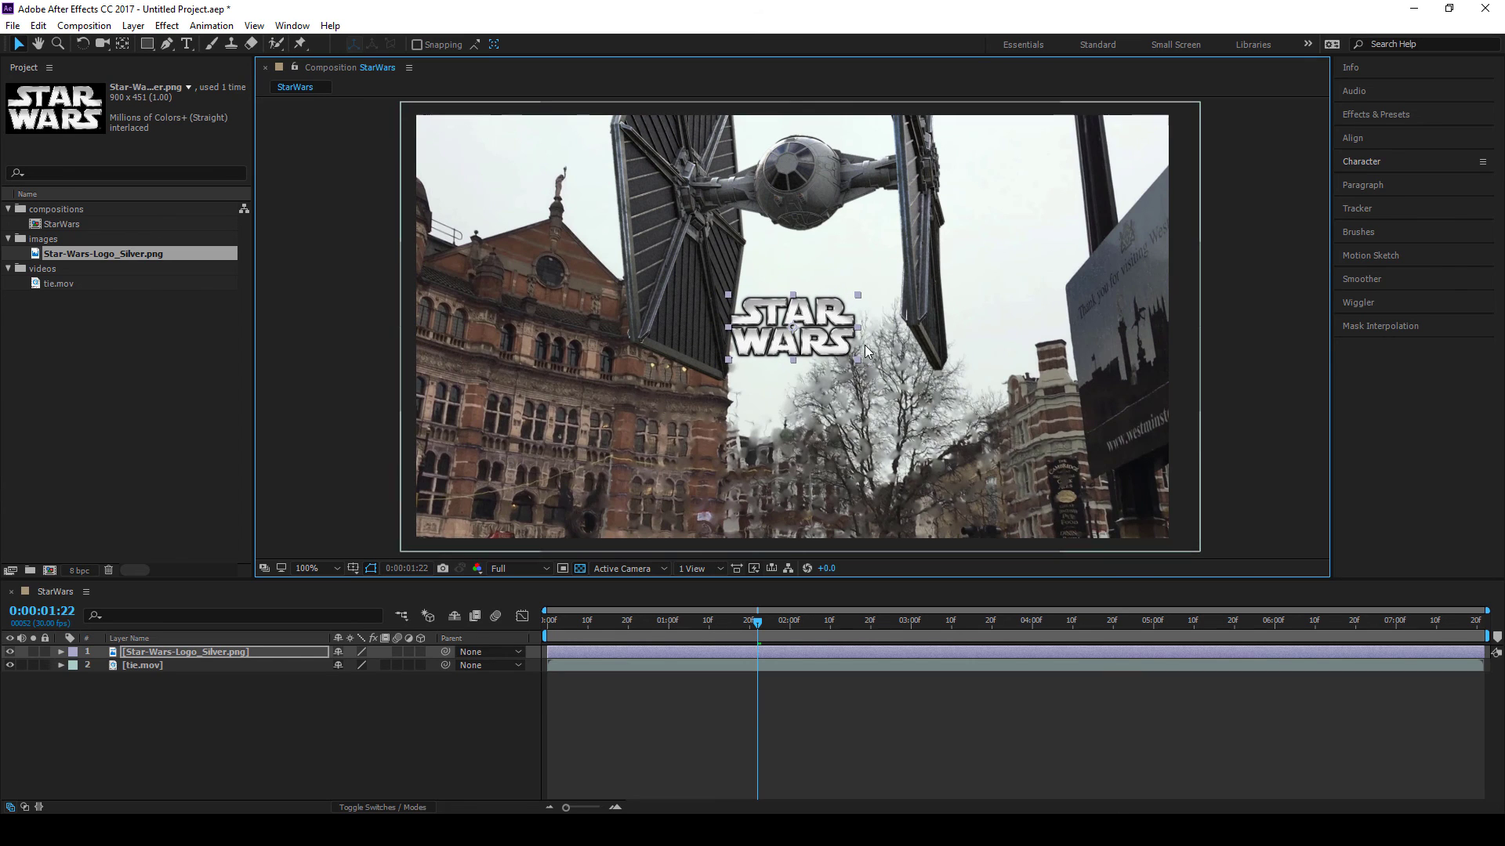
Place the logo in the lower-right corner of the frame and preview from the start
drag(841, 333, 1122, 507)
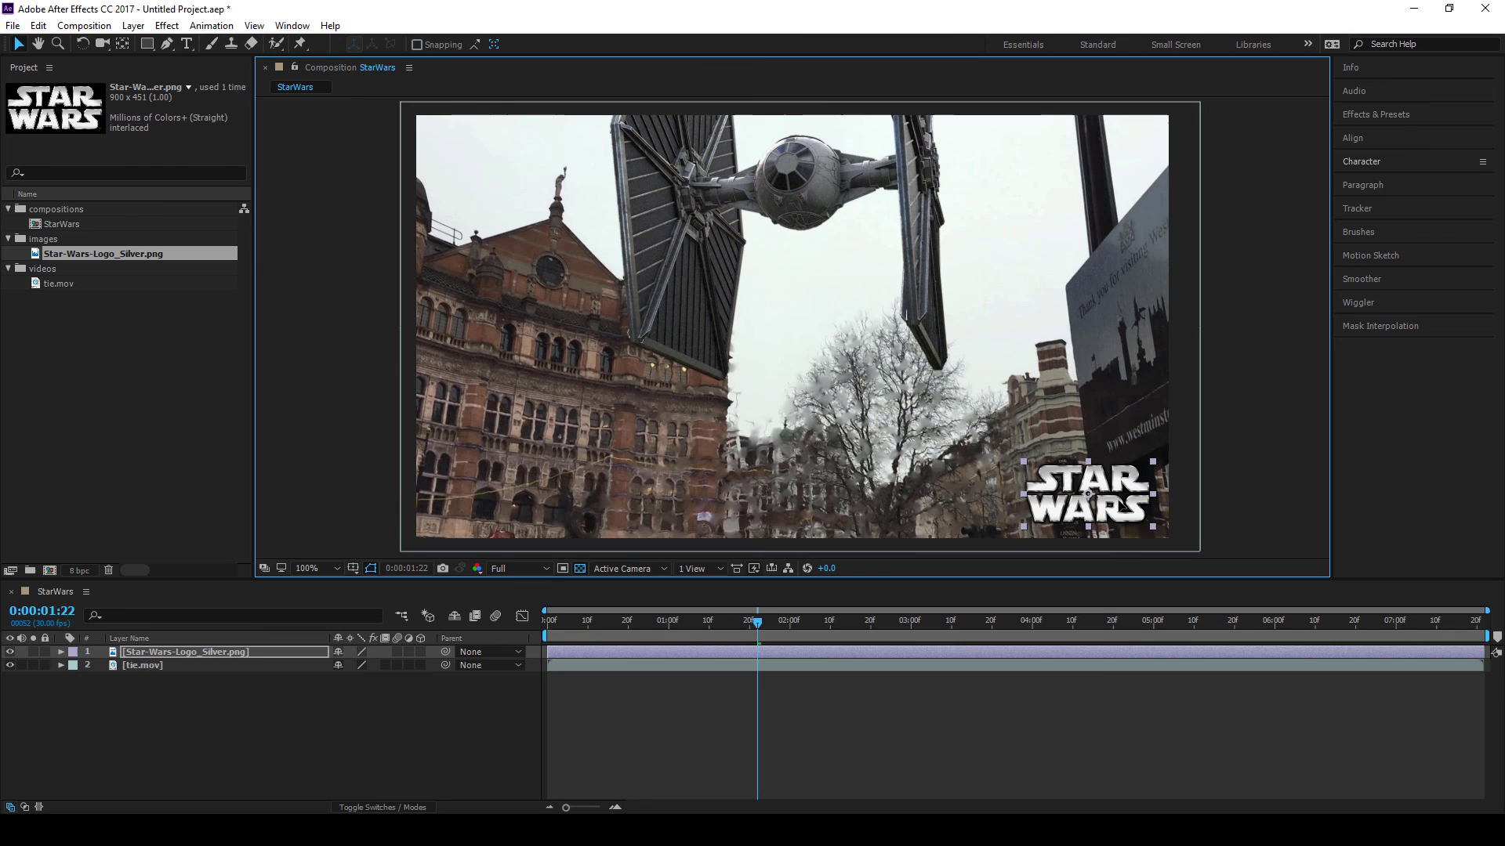
click(810, 703)
drag(565, 631, 767, 631)
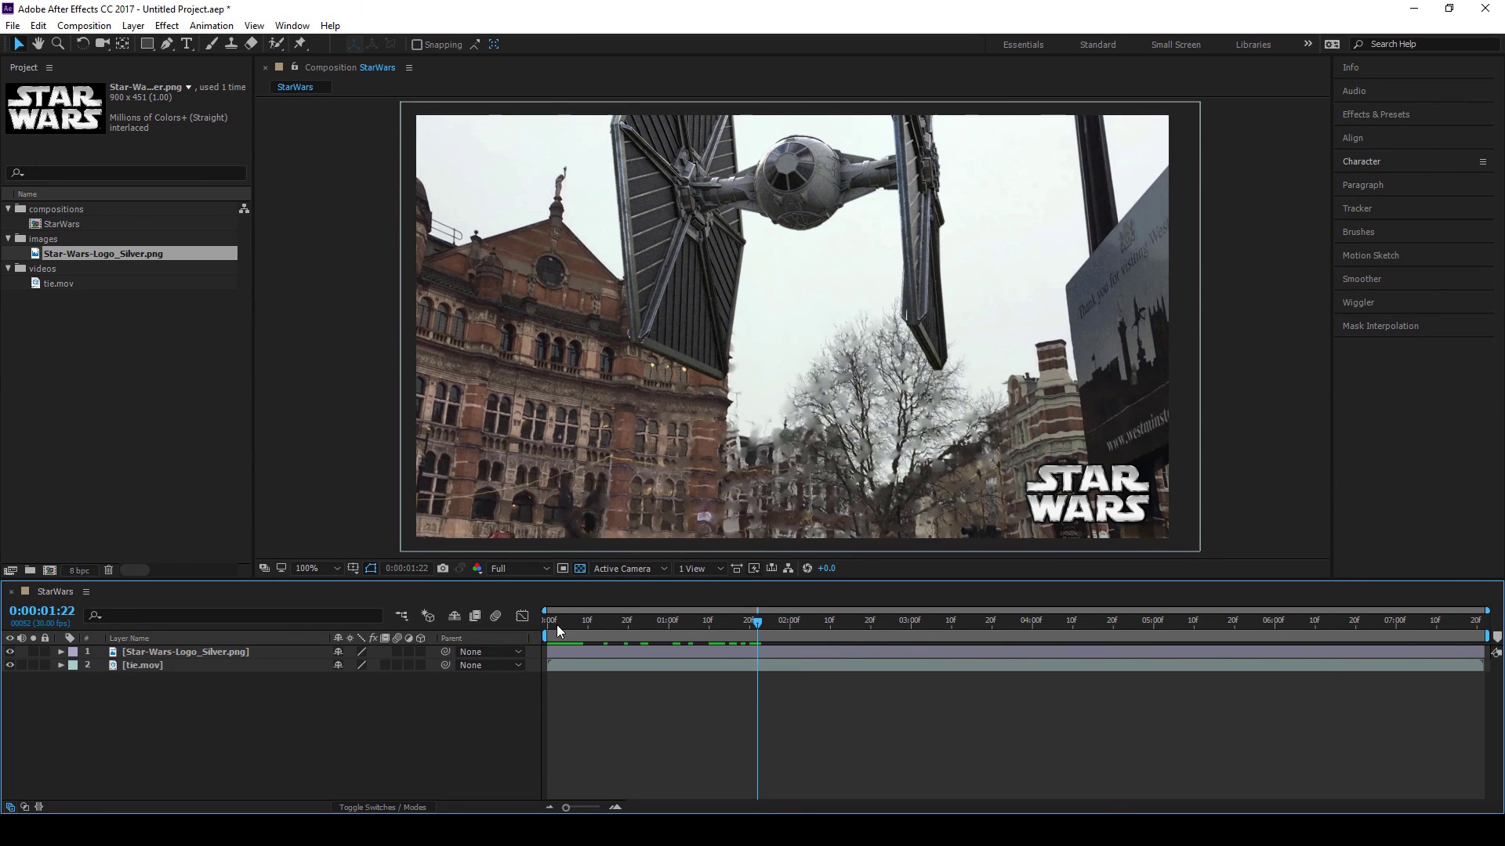
drag(556, 623, 392, 604)
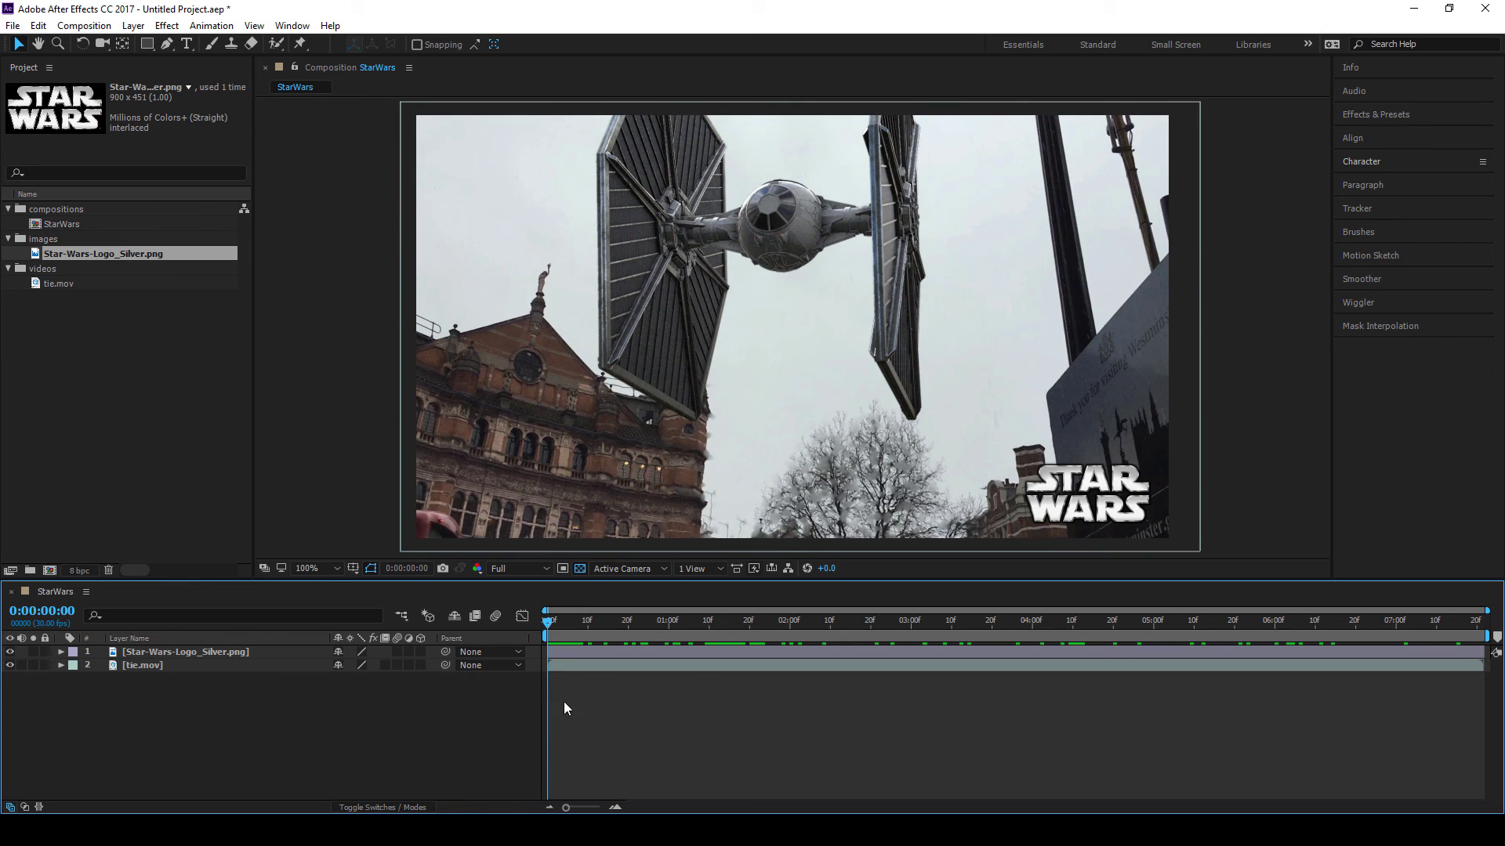
click(402, 650)
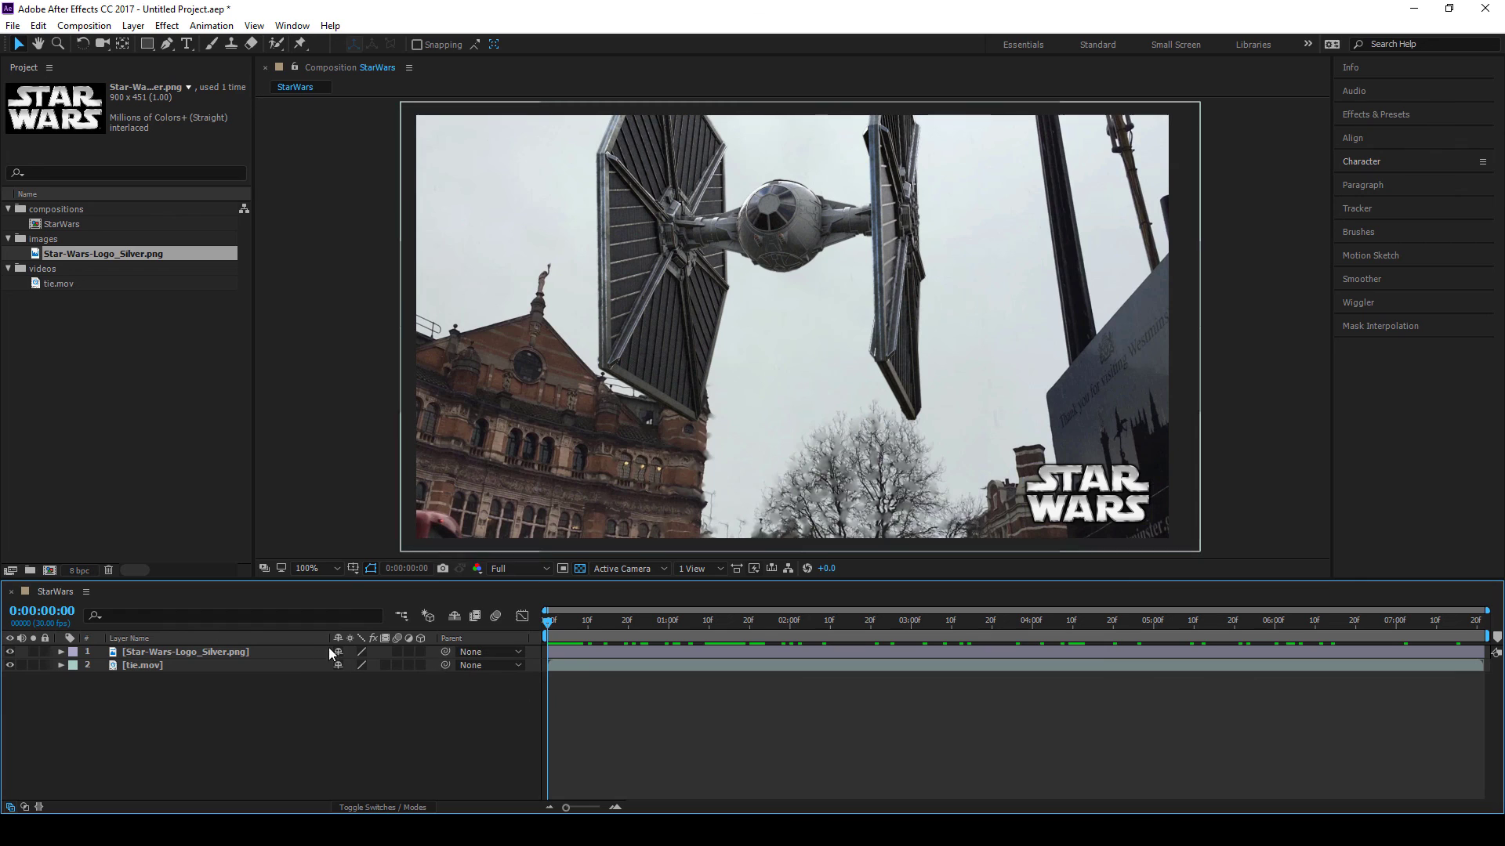
click(596, 703)
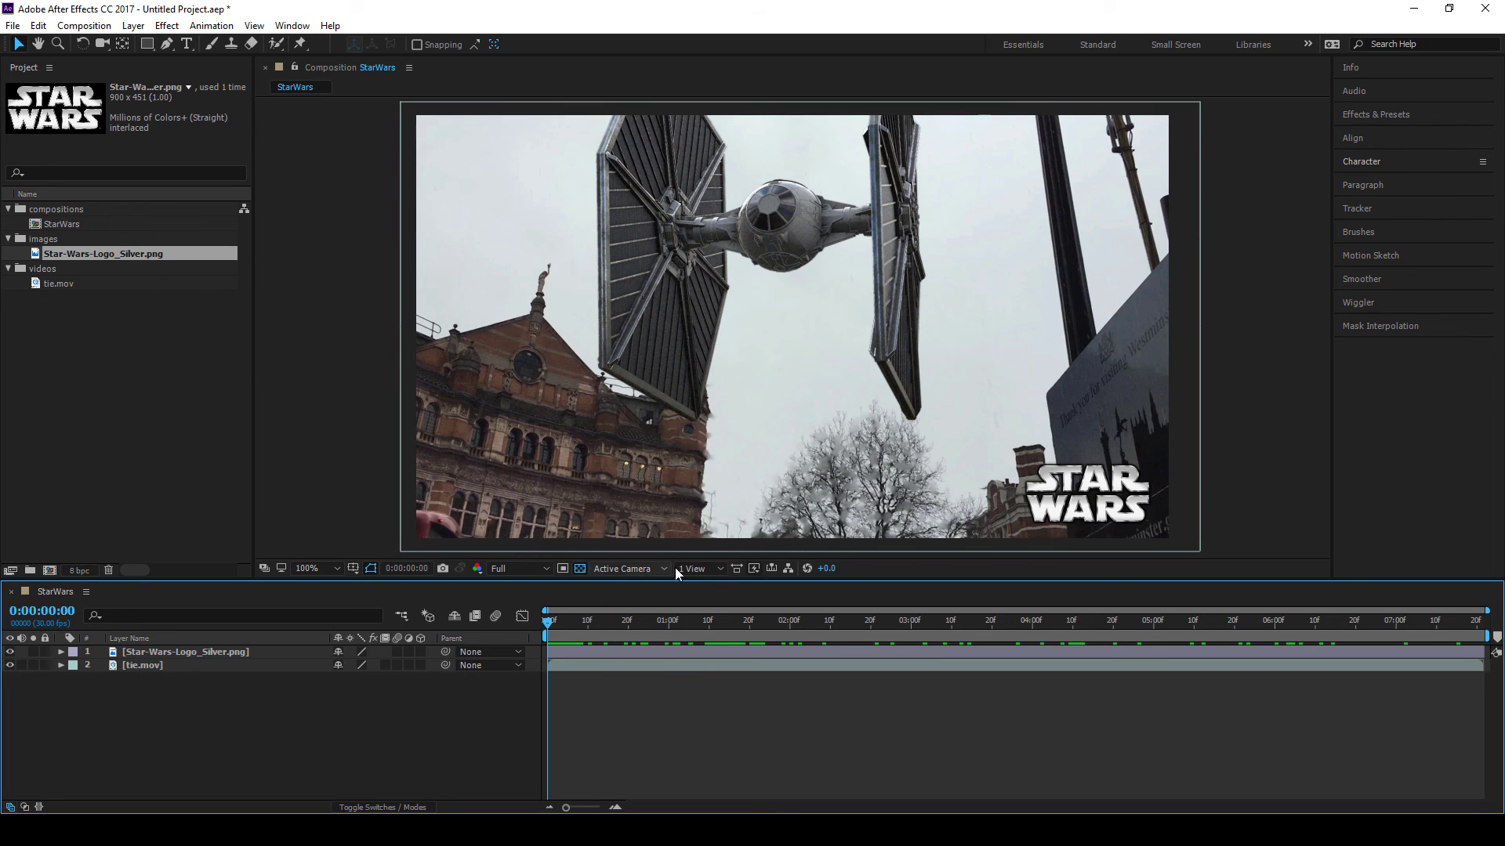
drag(597, 623, 755, 624)
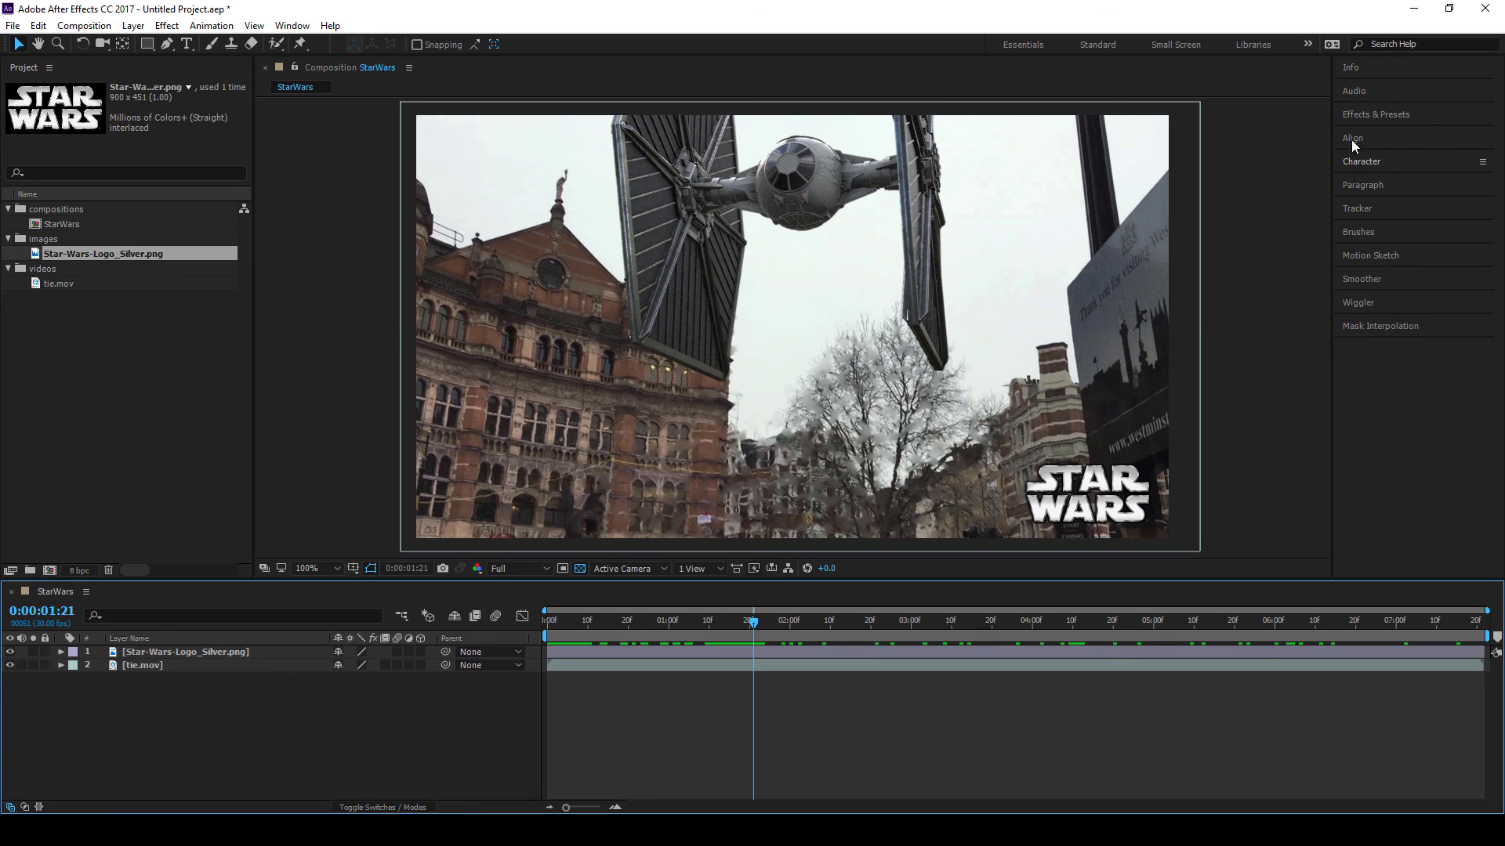
click(1348, 64)
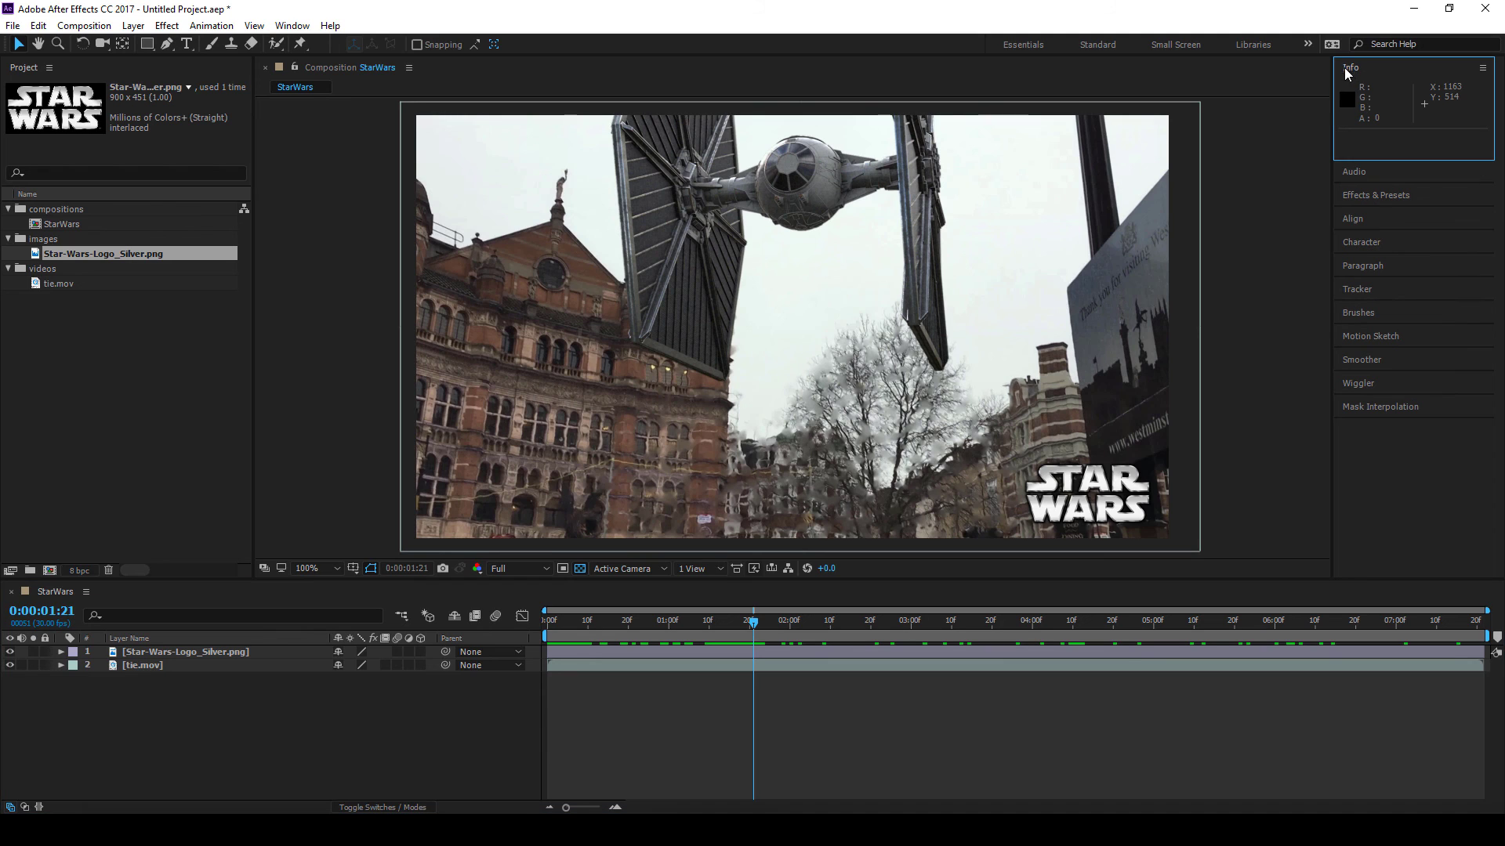
click(1365, 168)
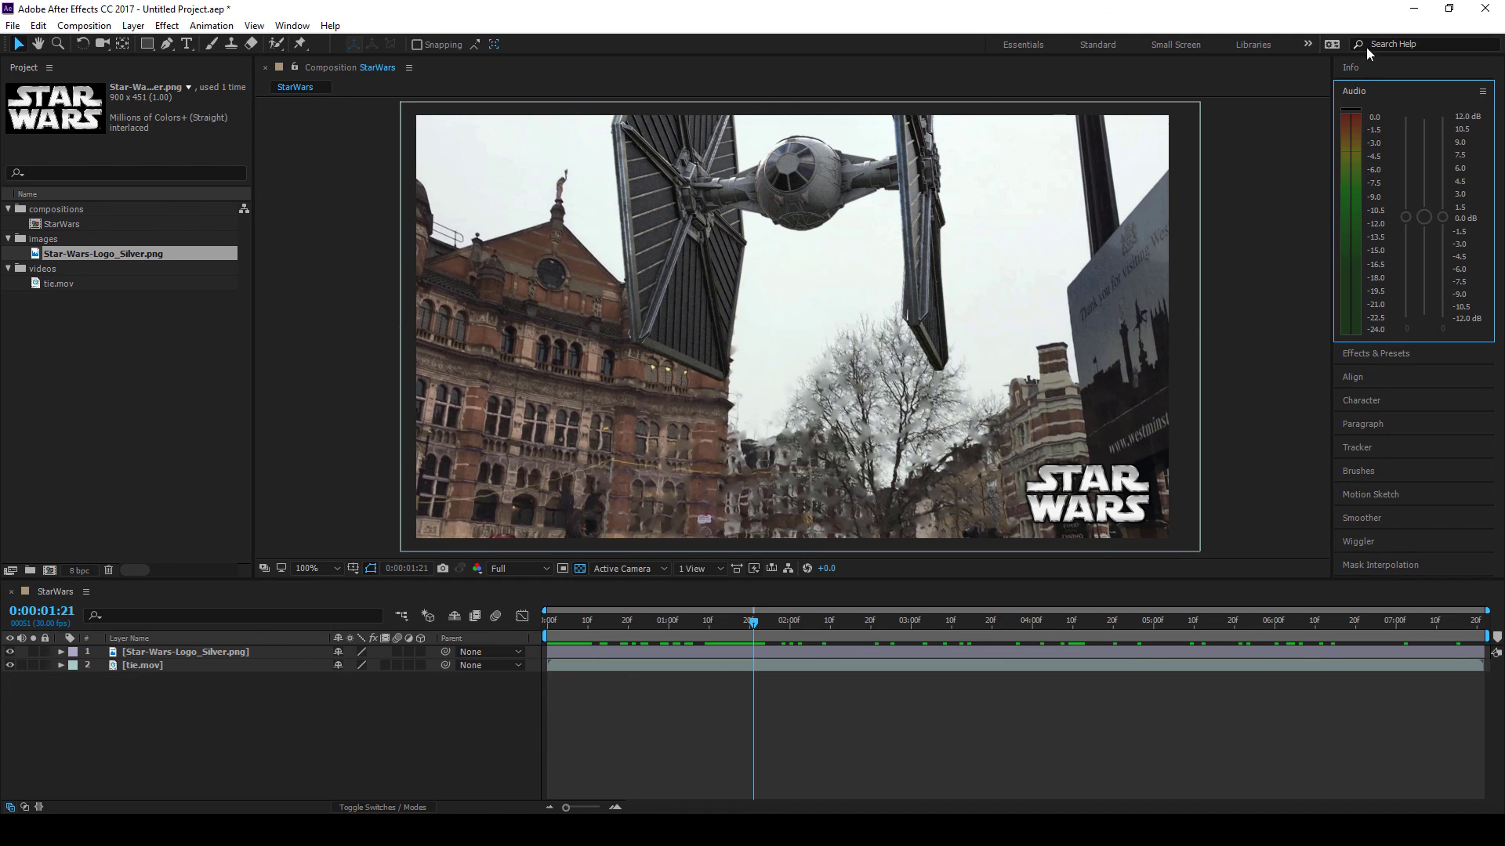
click(1348, 67)
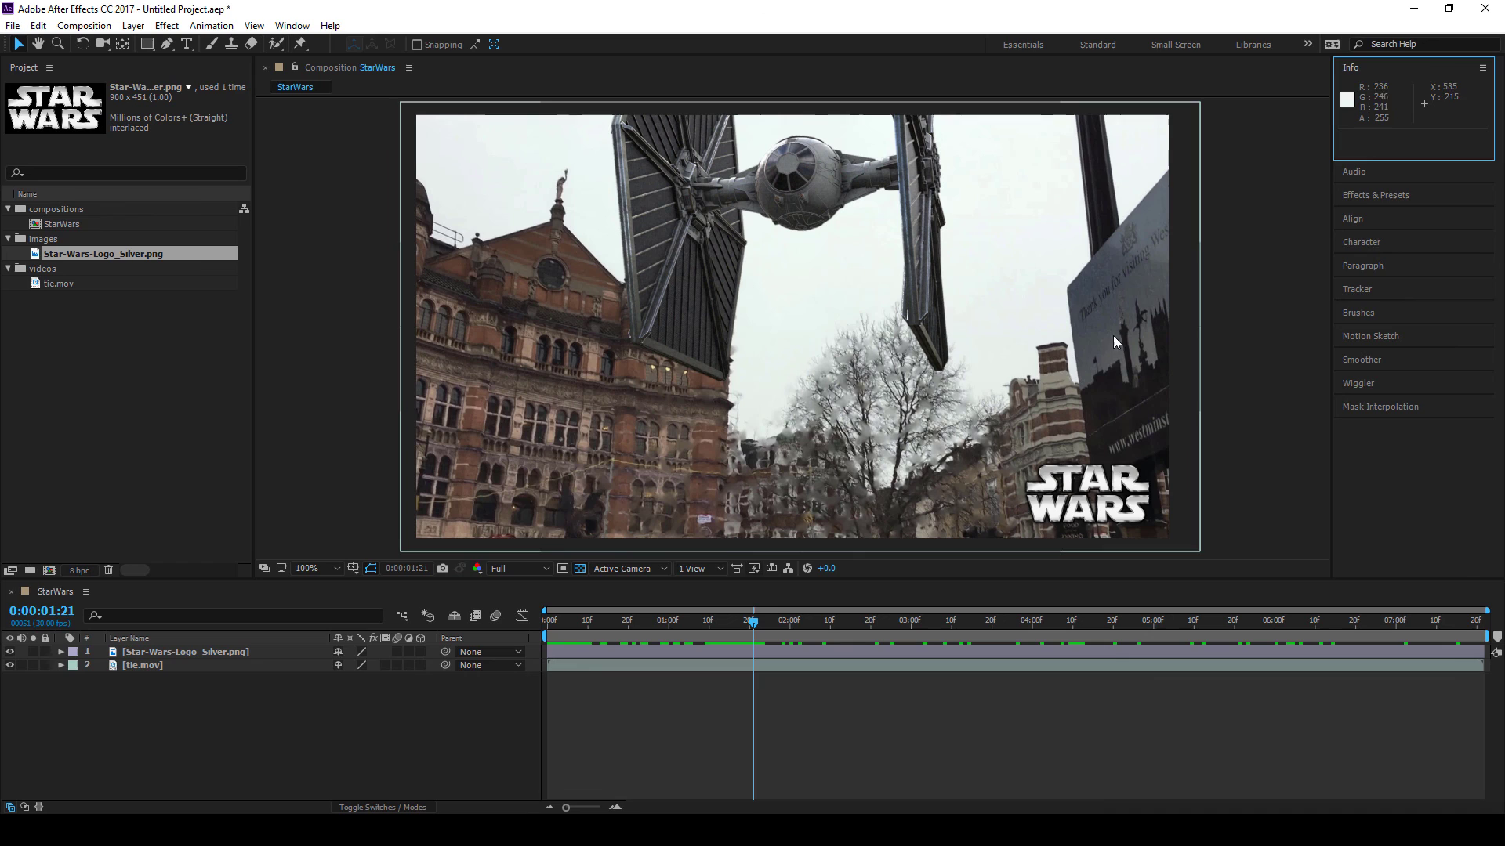
click(1354, 169)
click(1405, 354)
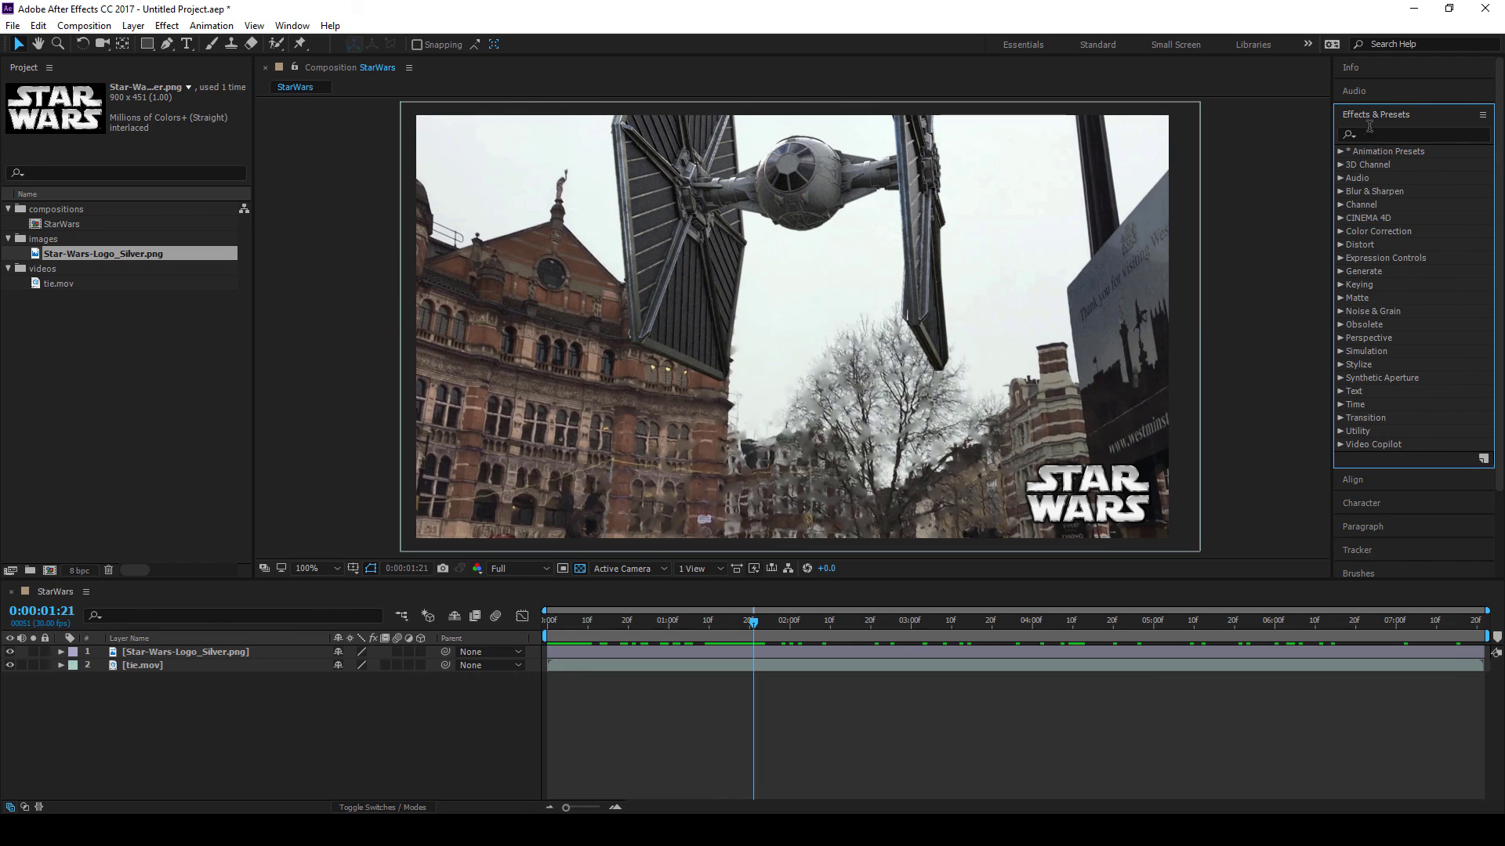
click(1362, 116)
click(1366, 139)
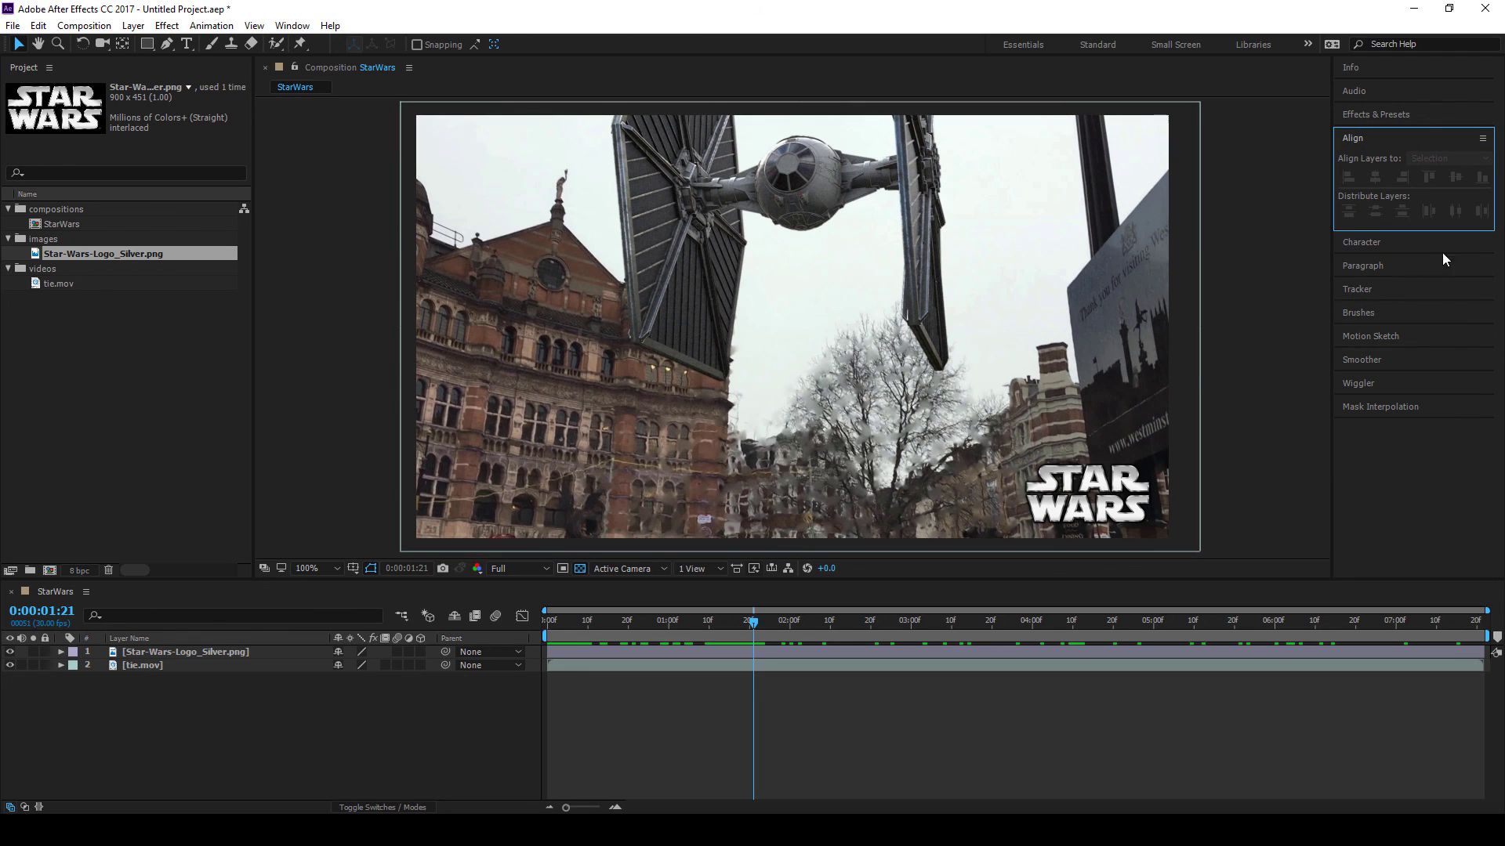
click(1364, 244)
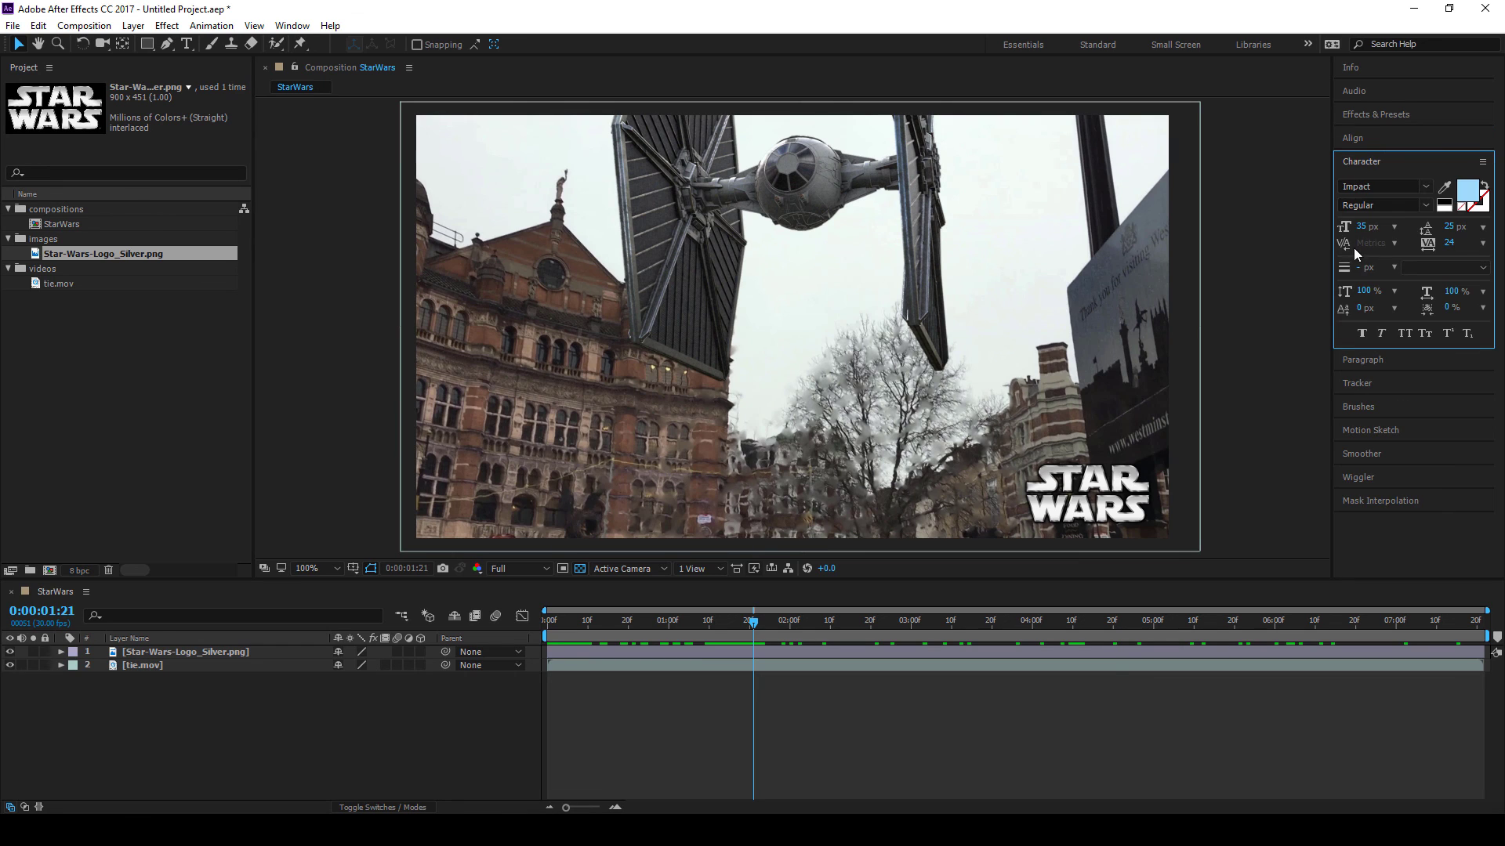
click(1384, 362)
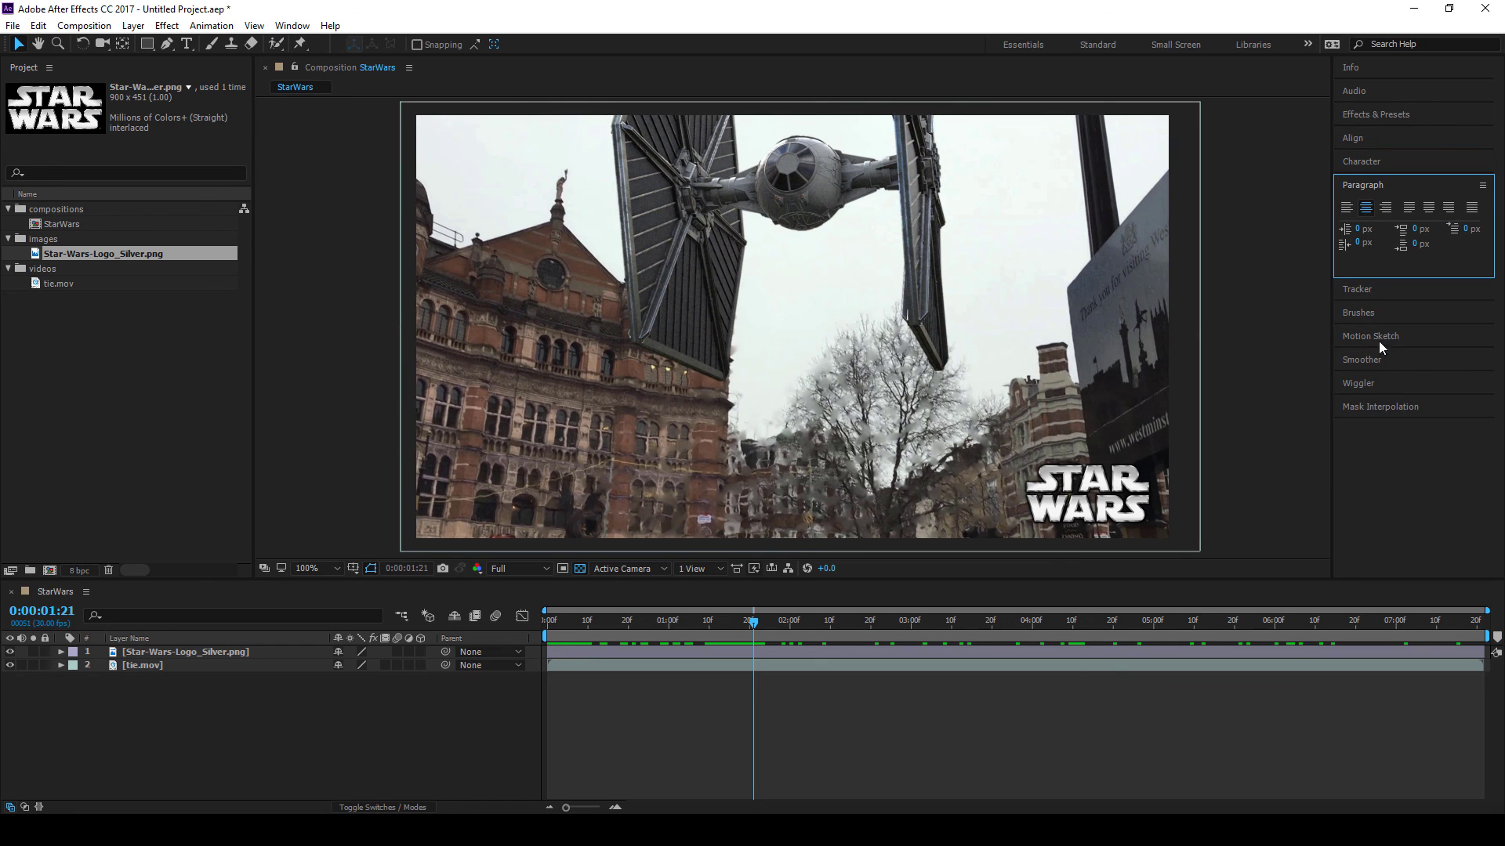
click(1350, 186)
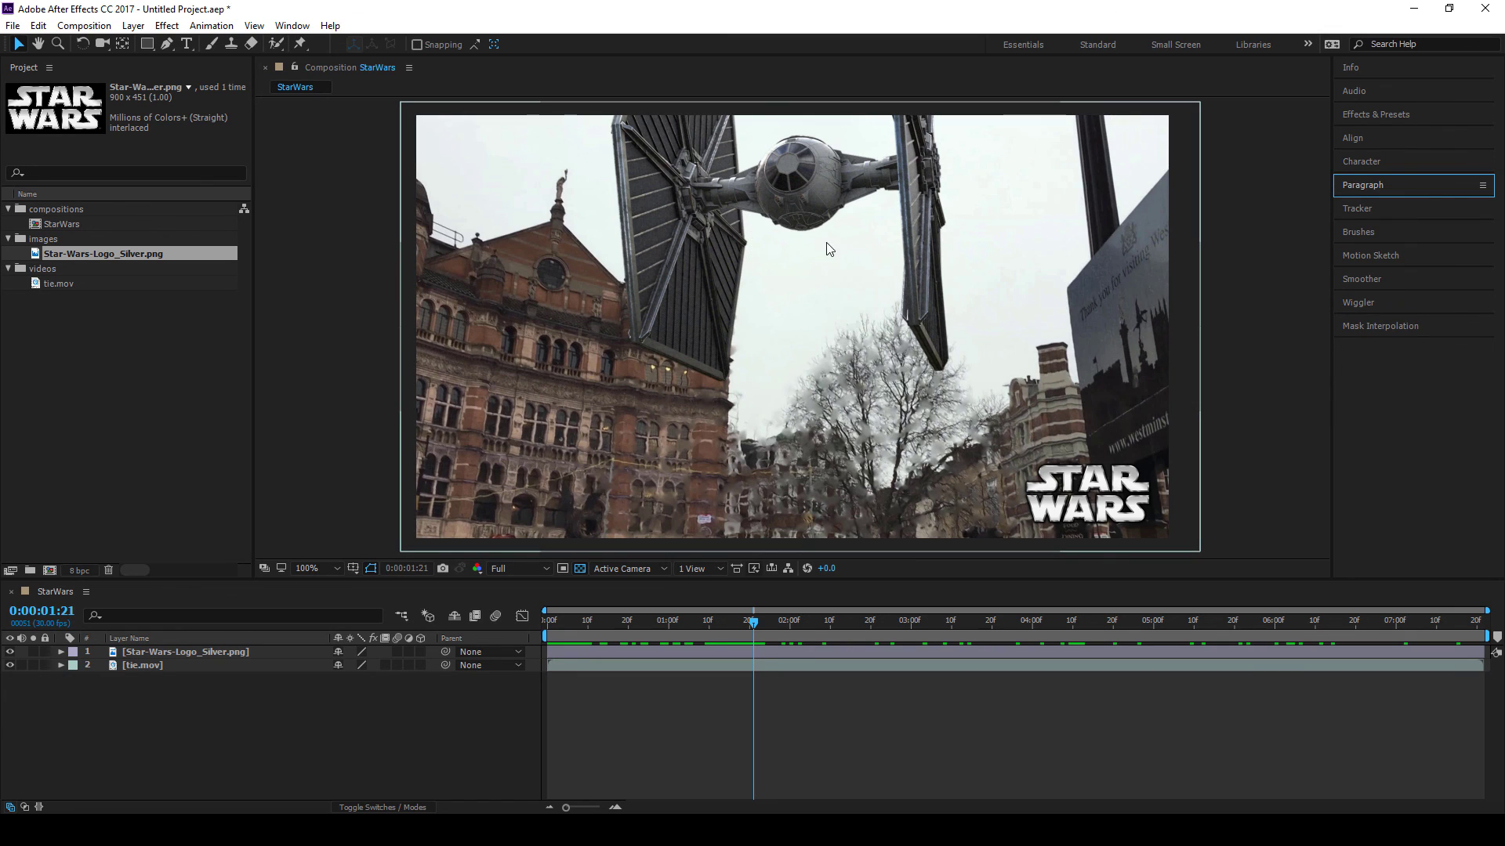